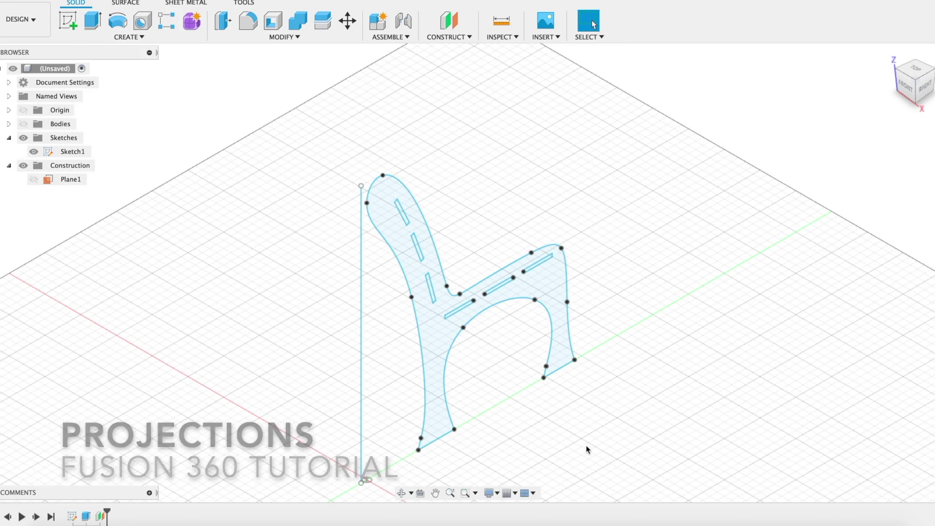
- Deselect the bench-leg sketch, then select the whole bench-leg profile again
left_click(586, 447)
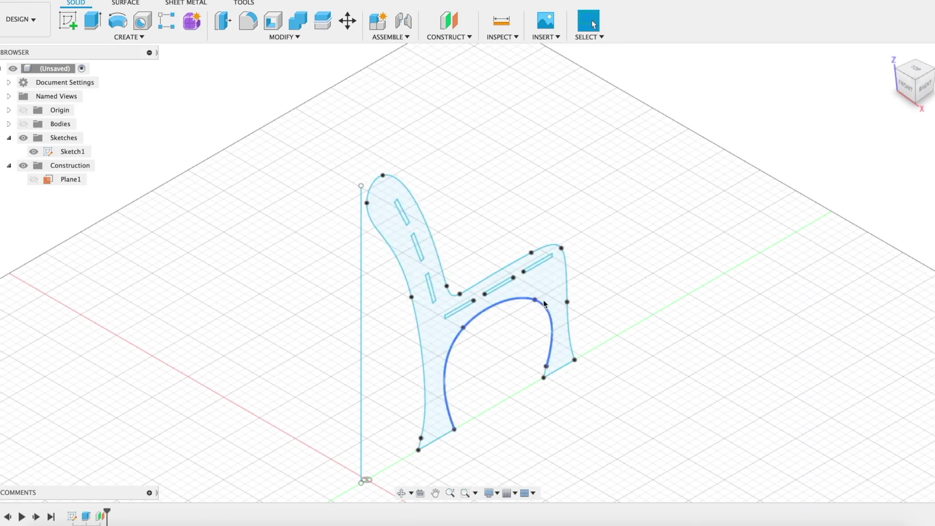
left_click(484, 292)
key("Escape")
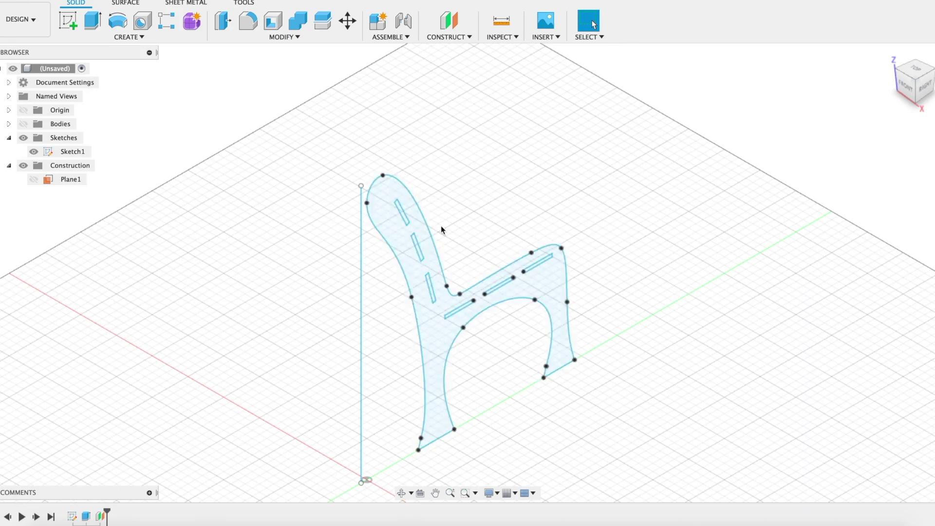
left_click(499, 298)
- Display the extruded slotted bench-leg body and bring up the side-panel sketch's options
left_click(24, 124)
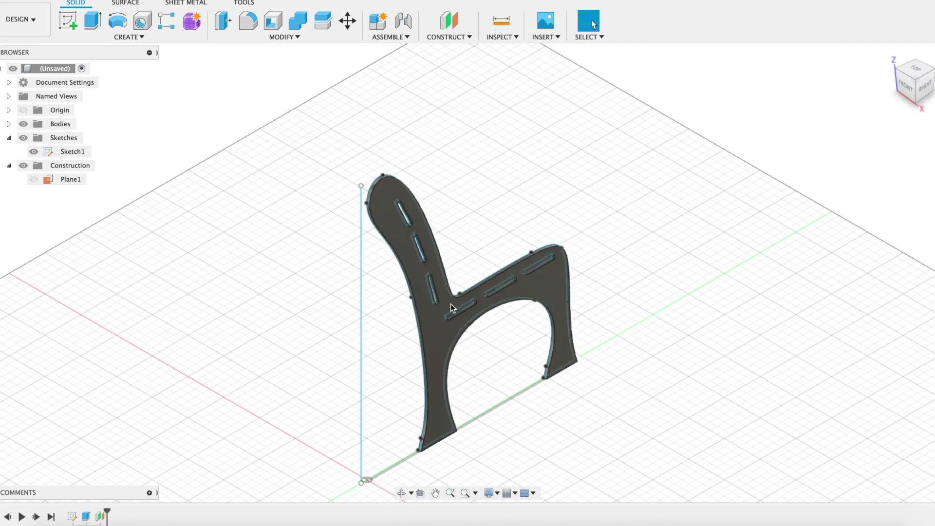
scroll(516, 292, "up", 5)
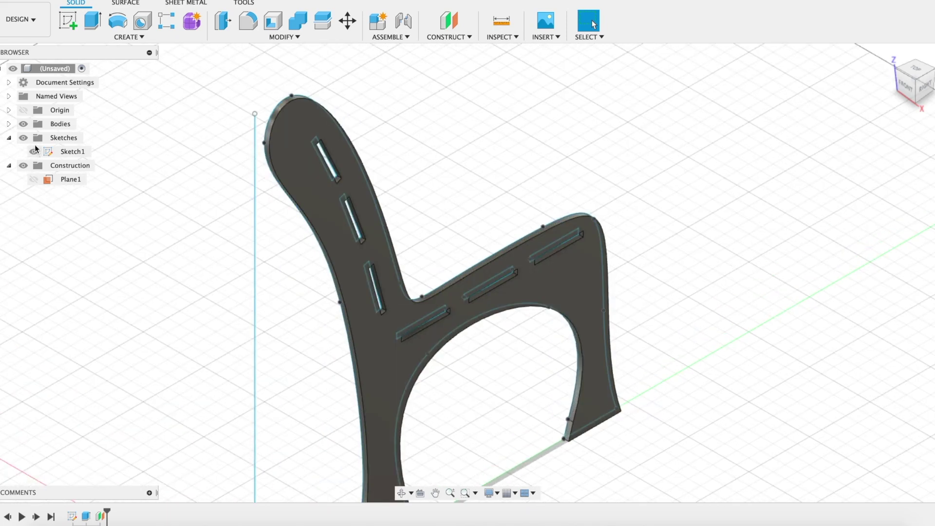
right_click(71, 516)
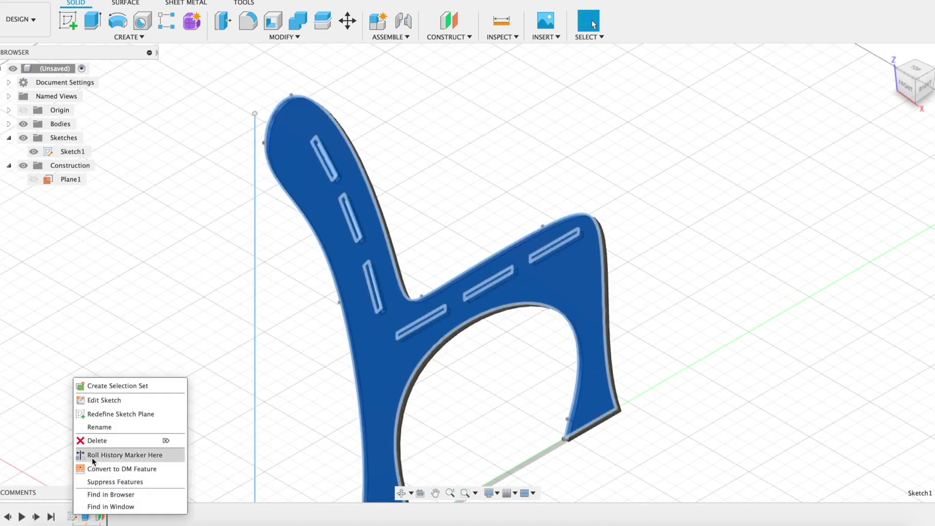
left_click(109, 399)
scroll(364, 248, "up", 3)
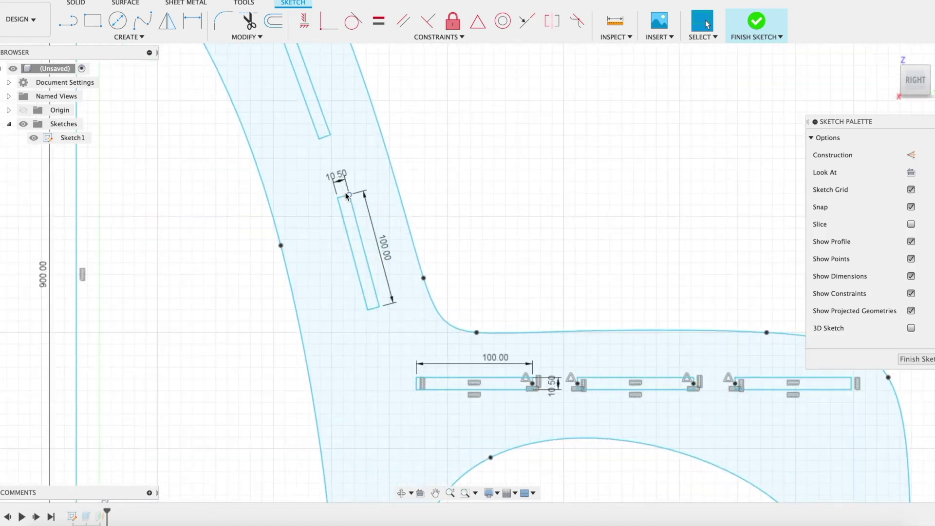
scroll(343, 177, "up", 3)
scroll(343, 178, "up", 1)
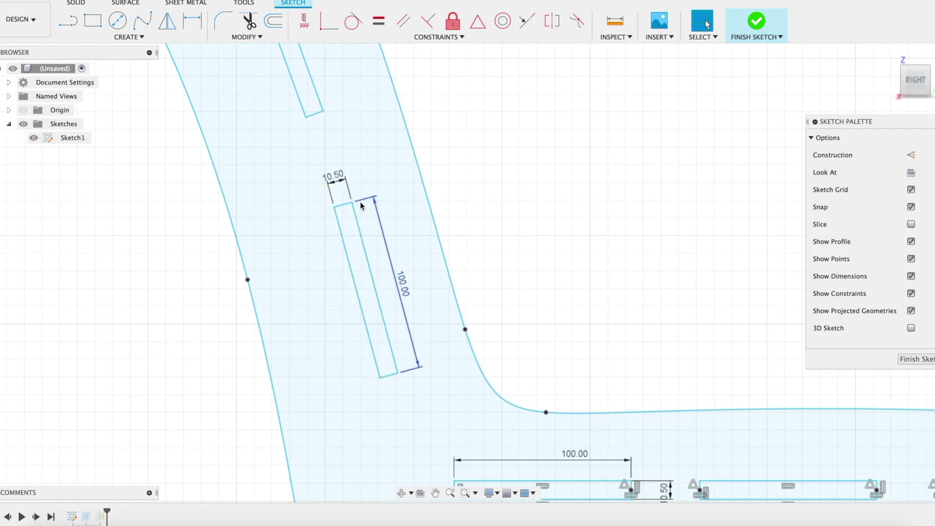
scroll(405, 340, "down", 3)
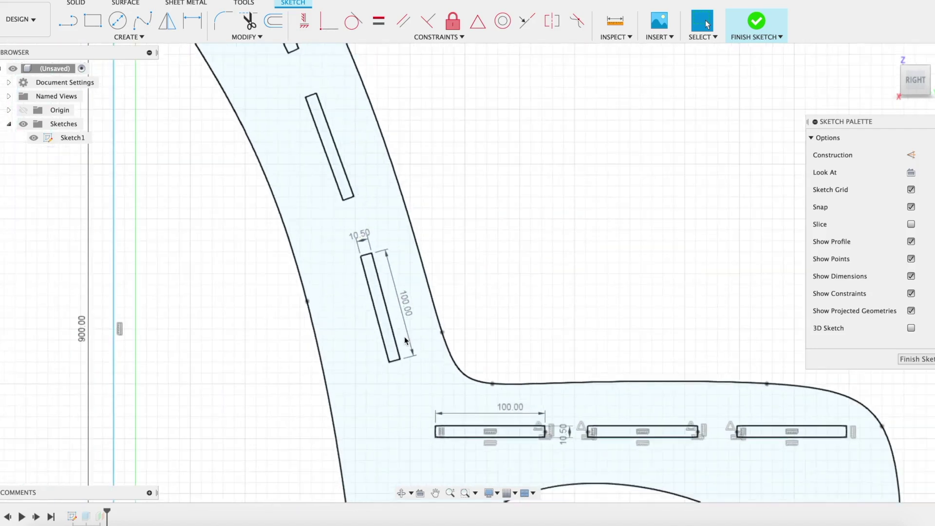
scroll(650, 411, "down", 2)
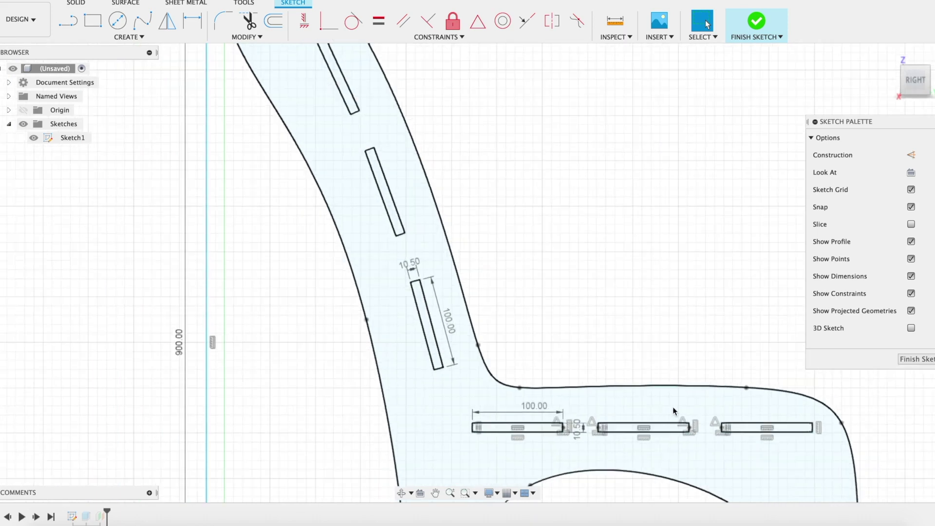
left_click(673, 407)
scroll(665, 285, "down", 5)
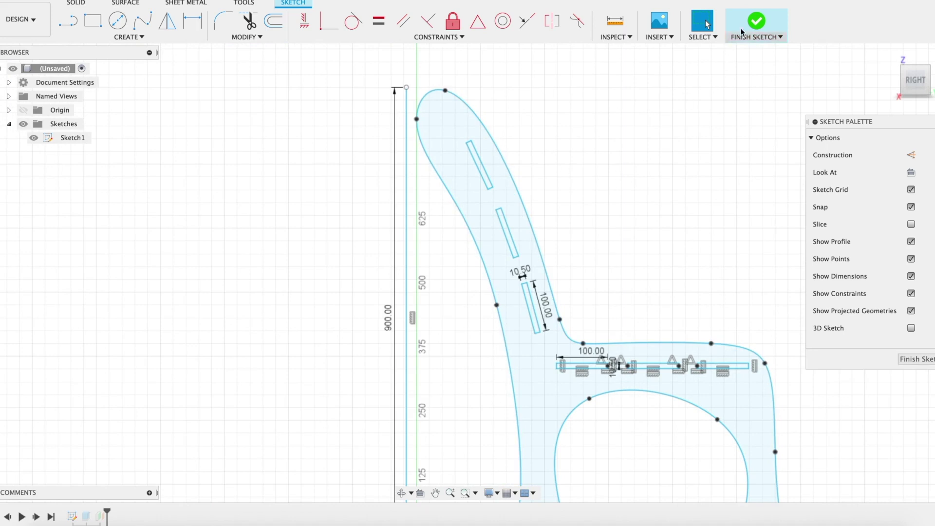
left_click(756, 23)
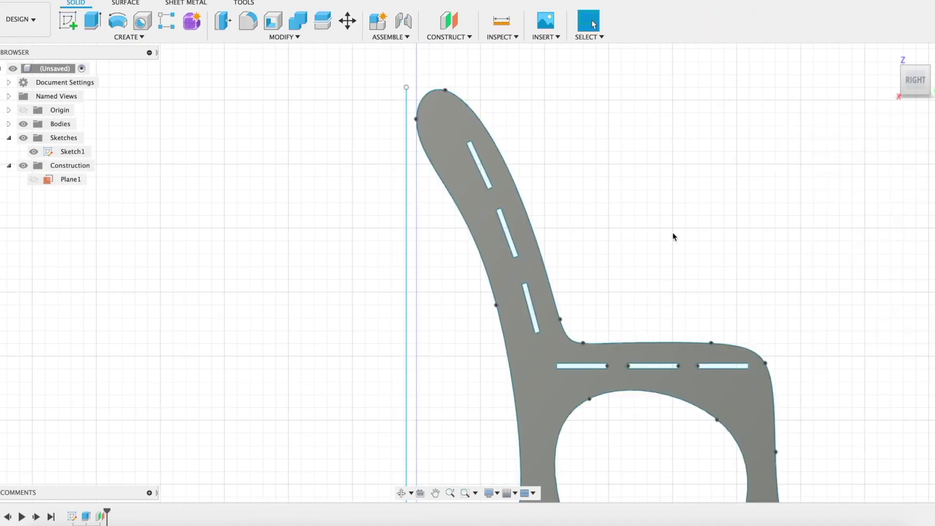
- Orbit to a tilted 3D view, make Plane1 visible, and start a new sketch
scroll(674, 236, "down", 3)
left_click_drag(910, 81, 717, 252)
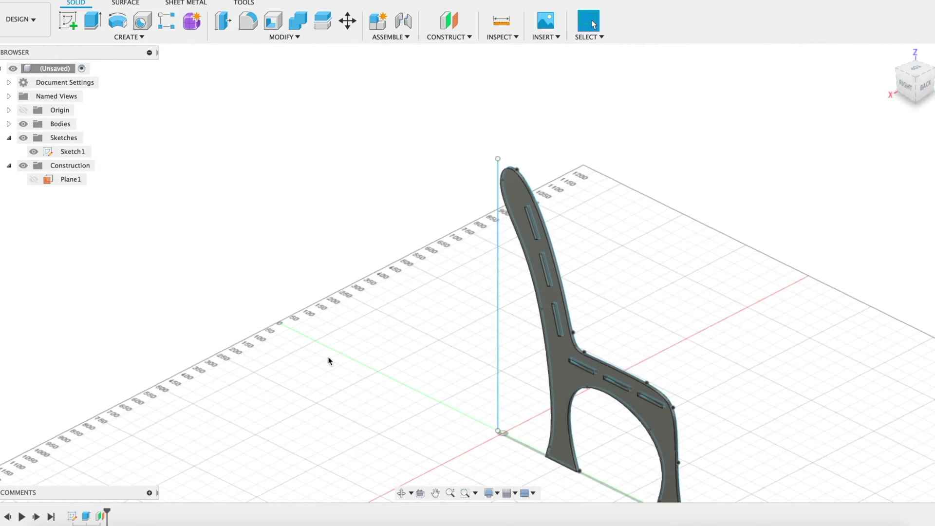
left_click(33, 180)
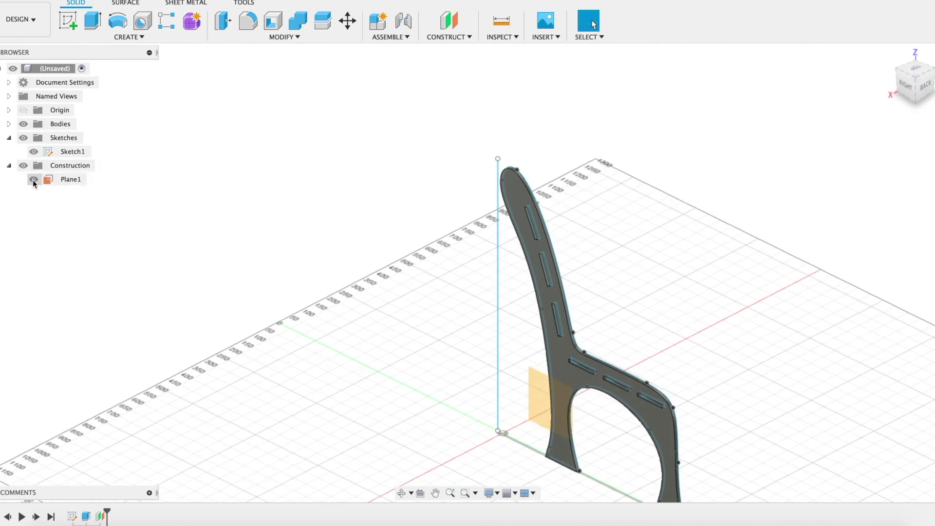
left_click(535, 396)
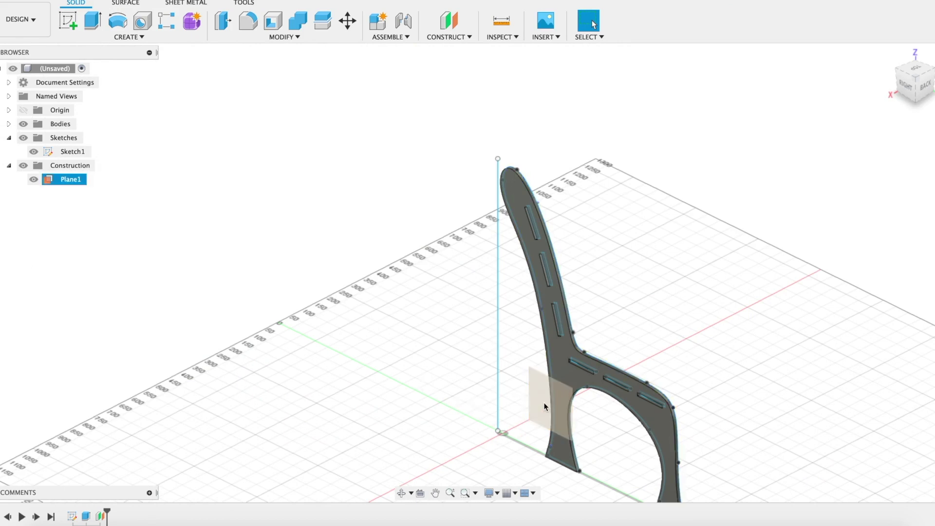
left_click(578, 213)
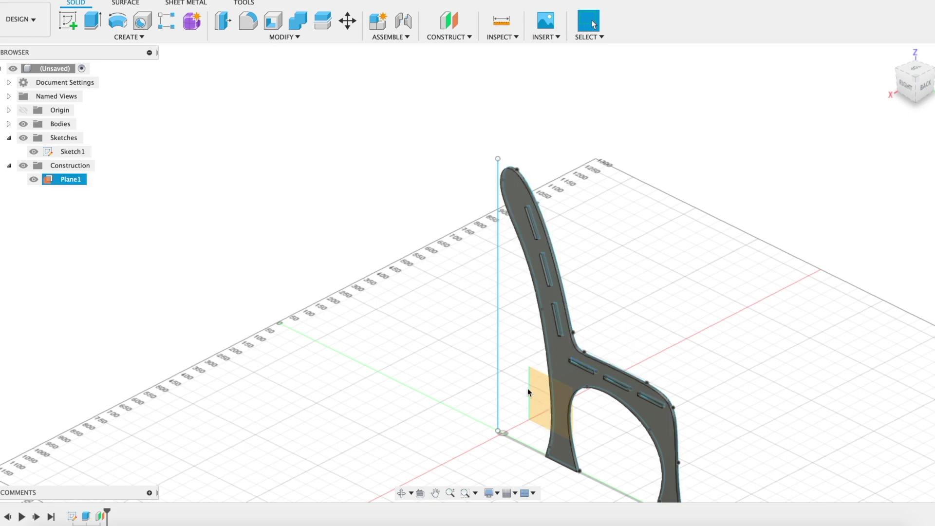
left_click(538, 399)
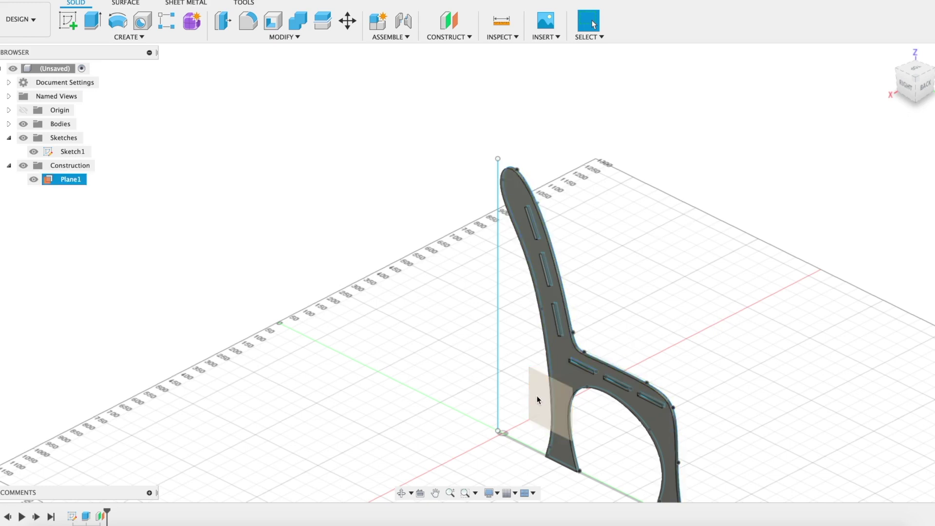
left_click(639, 185)
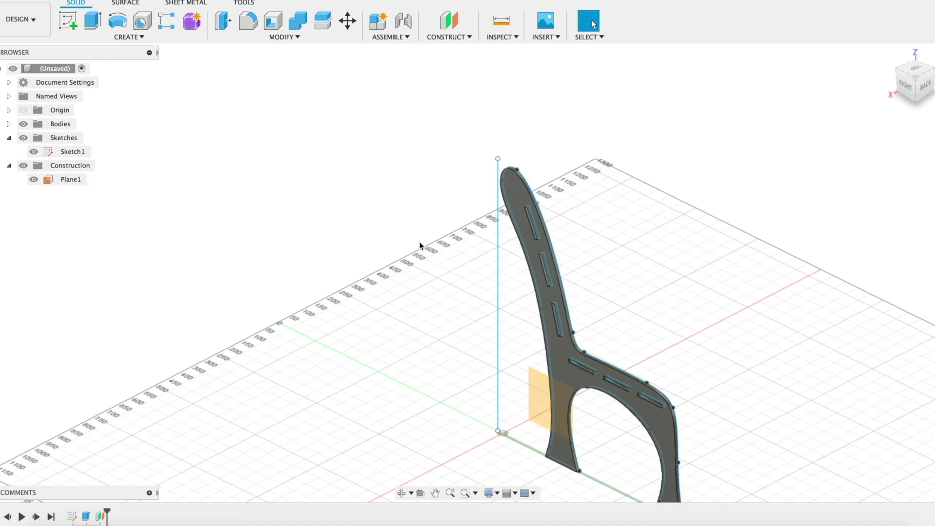
left_click(69, 21)
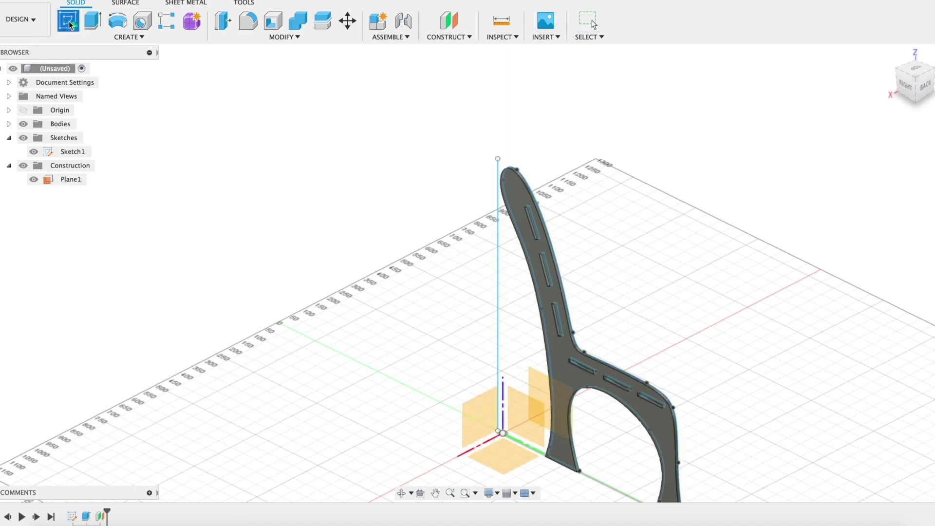
- Place the new sketch on Plane1 and frame the whole side panel
left_click(535, 384)
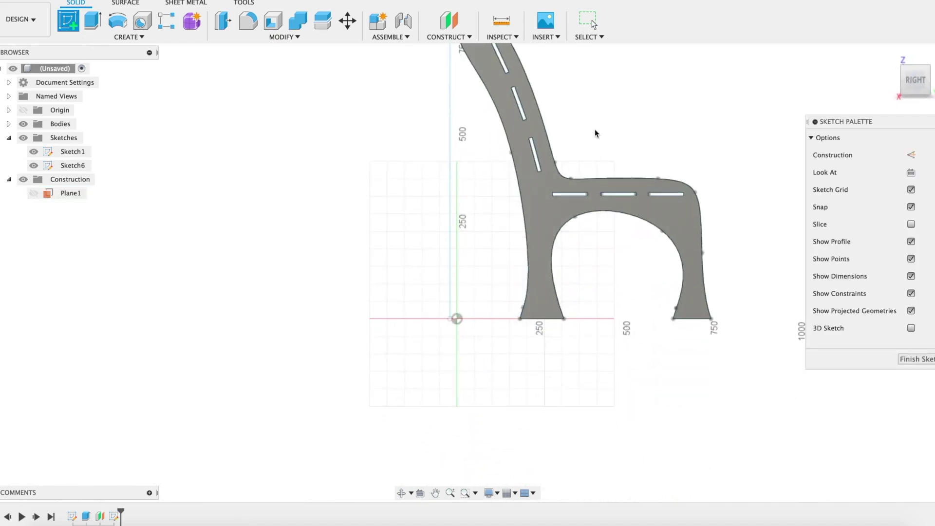
mouse_move(565, 149)
middle_mouse_down()
mouse_move(577, 151)
mouse_move(474, 242)
middle_mouse_up()
scroll(436, 241, "up", 3)
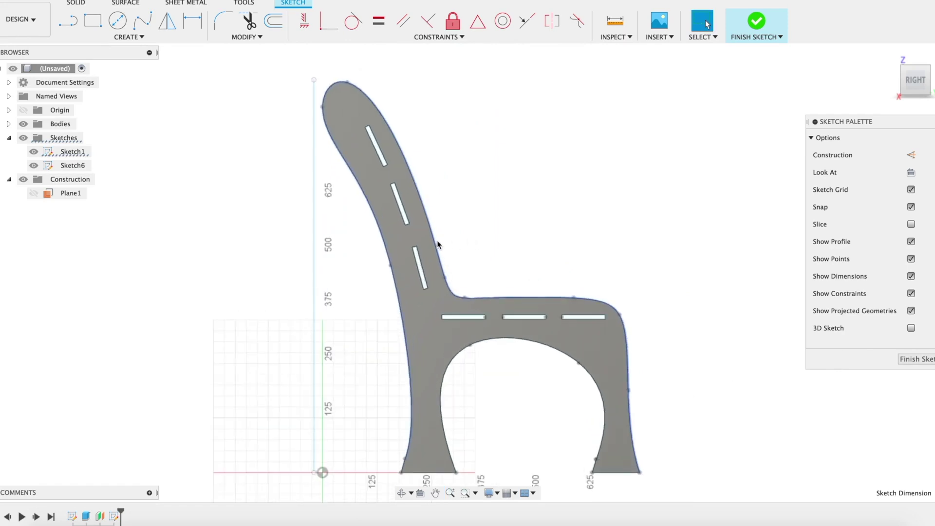
middle_click_drag(489, 259, 490, 229)
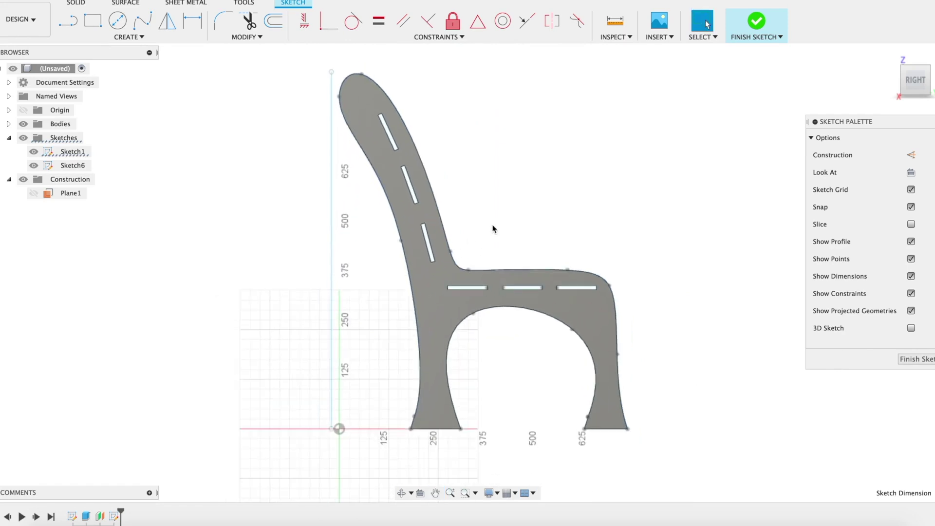
- Hide the body, compare Sketch1 against the new Sketch6, then select Sketch6
left_click(33, 155)
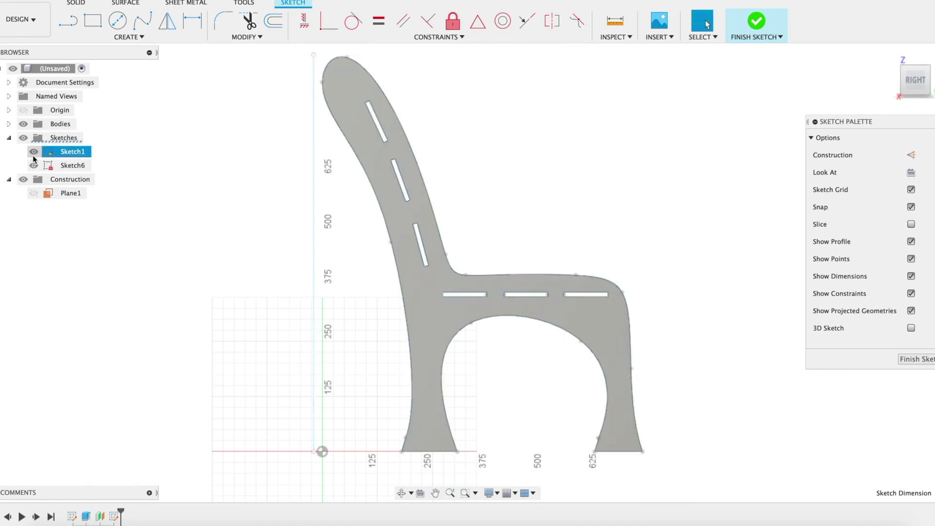
left_click(34, 152)
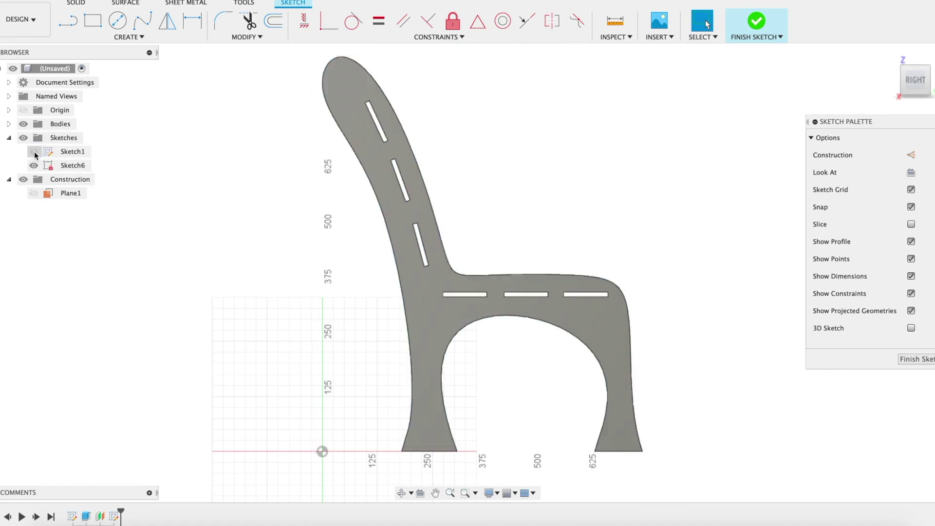
left_click(33, 152)
left_click(23, 124)
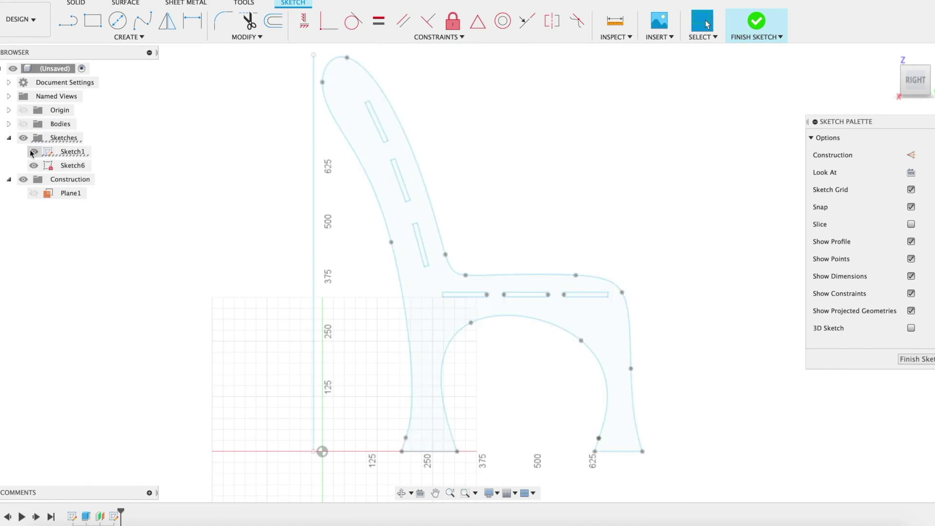
left_click(31, 153)
left_click(32, 152)
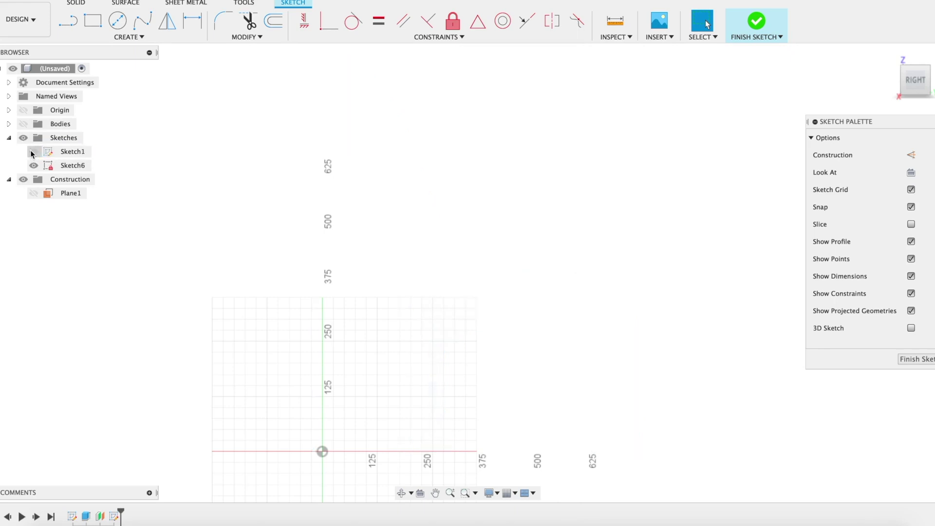
left_click(33, 153)
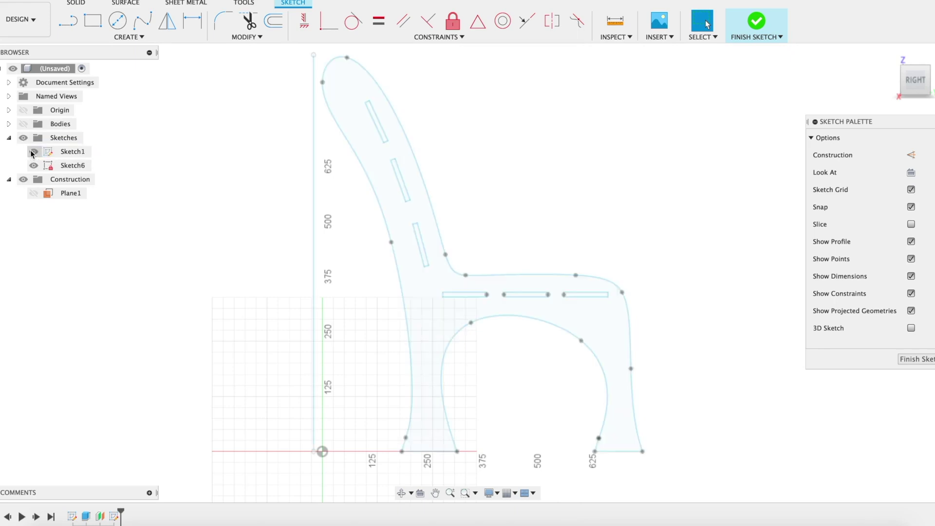
left_click(64, 165)
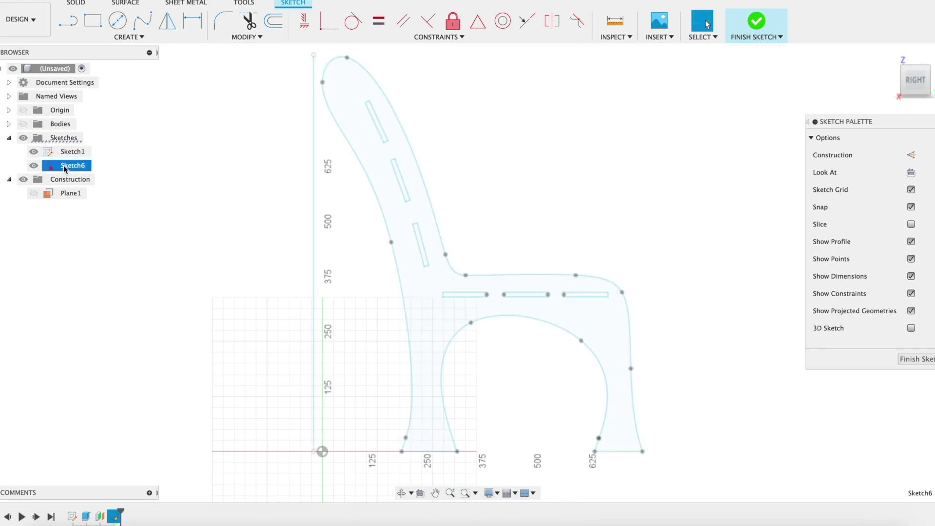
left_click(133, 37)
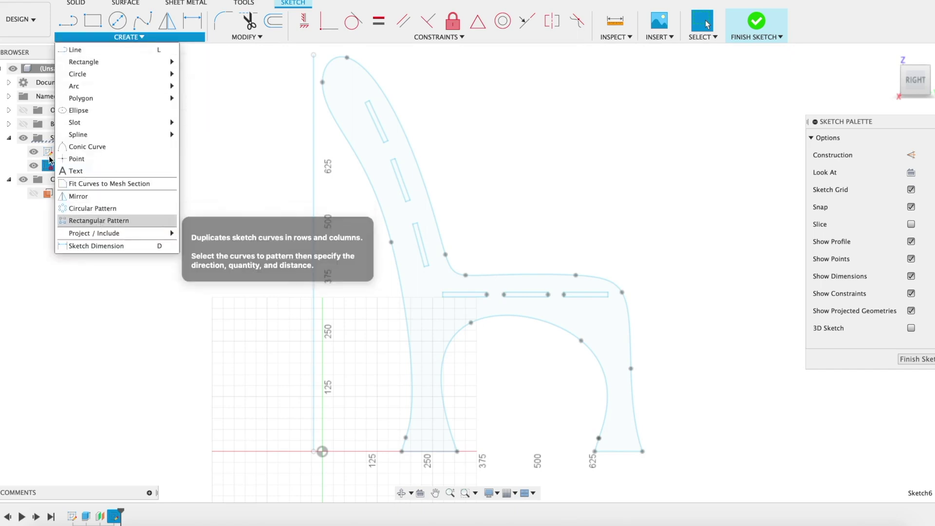
left_click(114, 38)
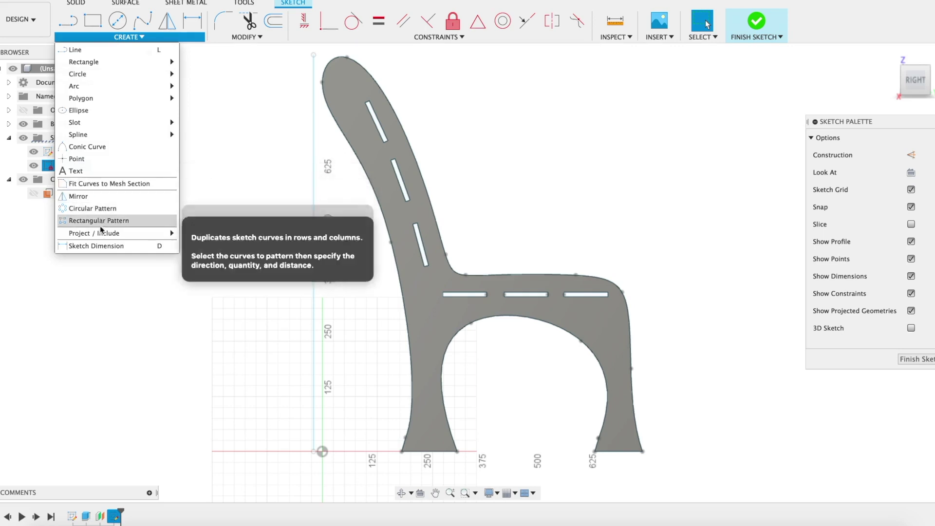
- Project the slotted chair side panel body into Sketch6
mouse_move(105, 234)
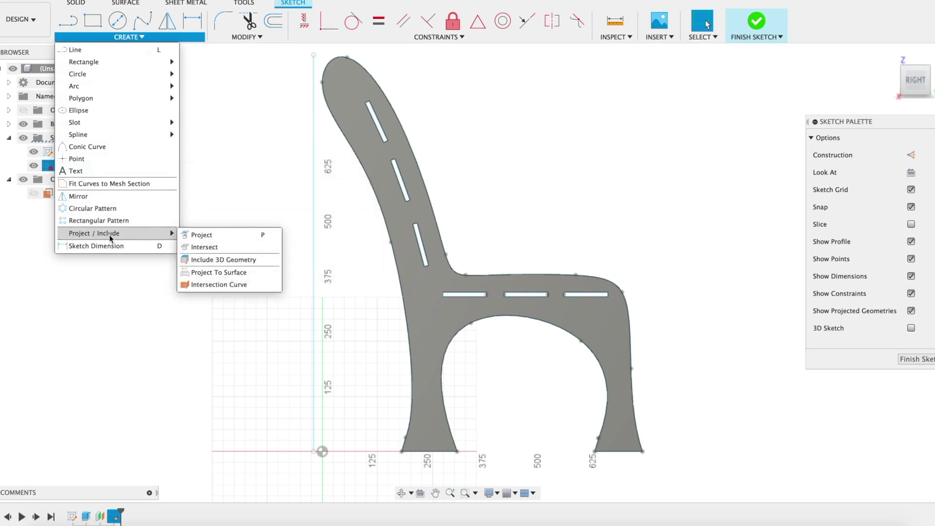
left_click(242, 237)
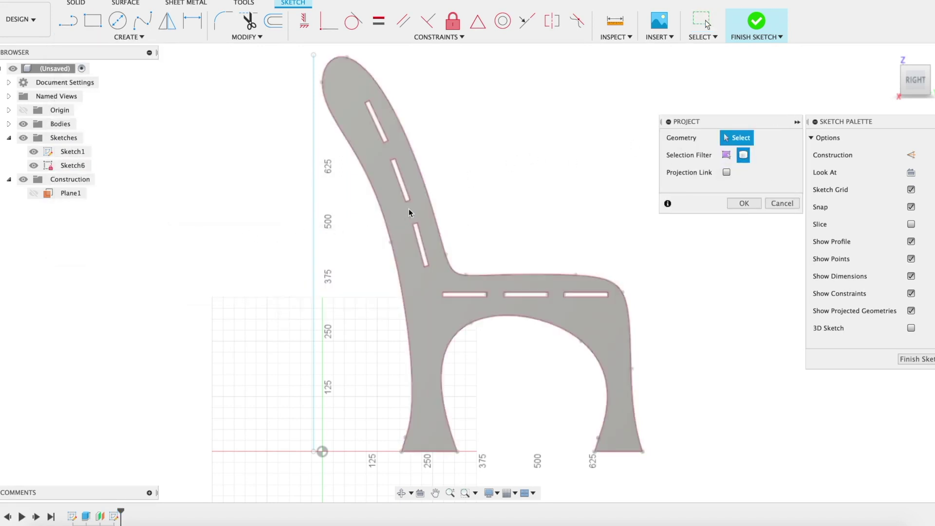
left_click(400, 220)
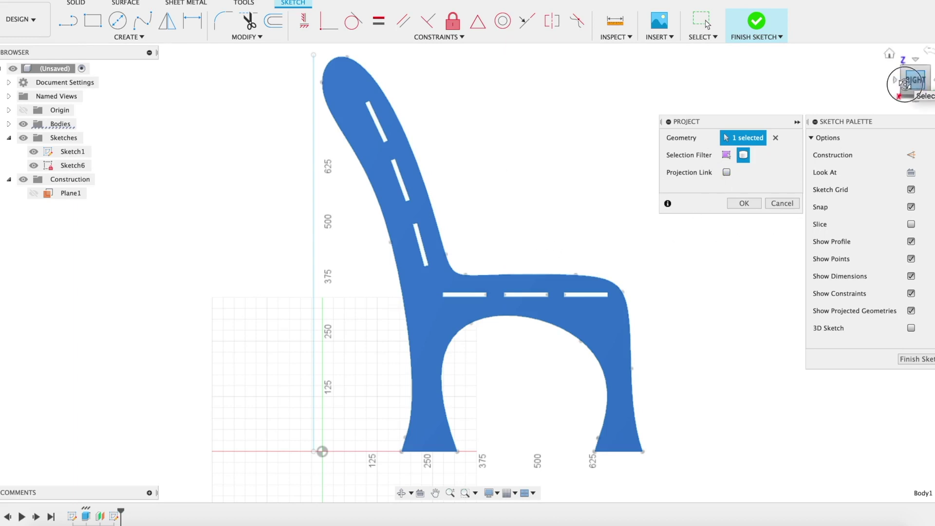
left_click_drag(915, 80, 824, 107)
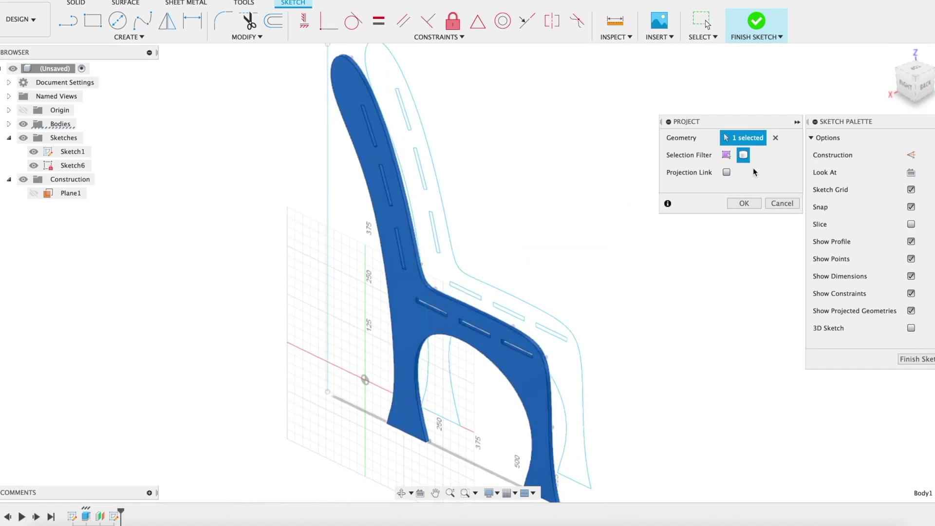
left_click(746, 203)
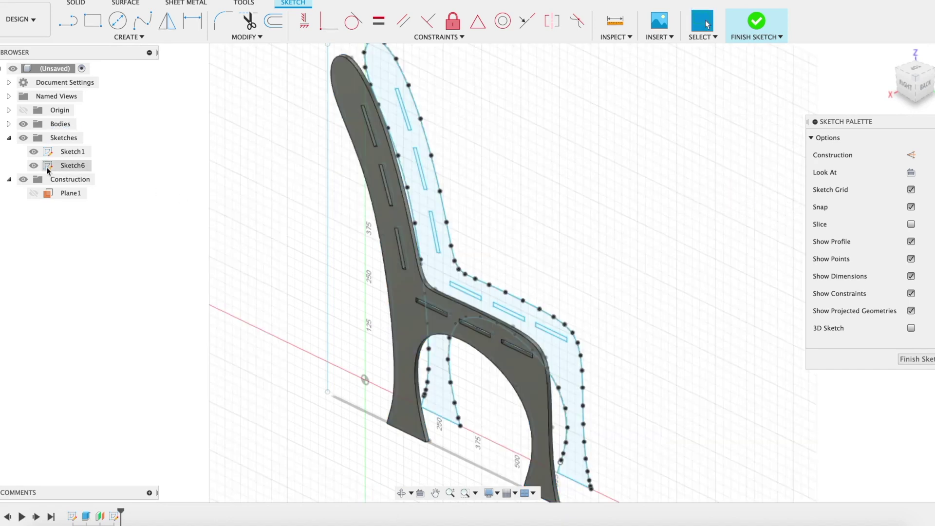
- Hide Sketch1, the chair body and Plane1, view from the Right, and select the outer outline
left_click(37, 153)
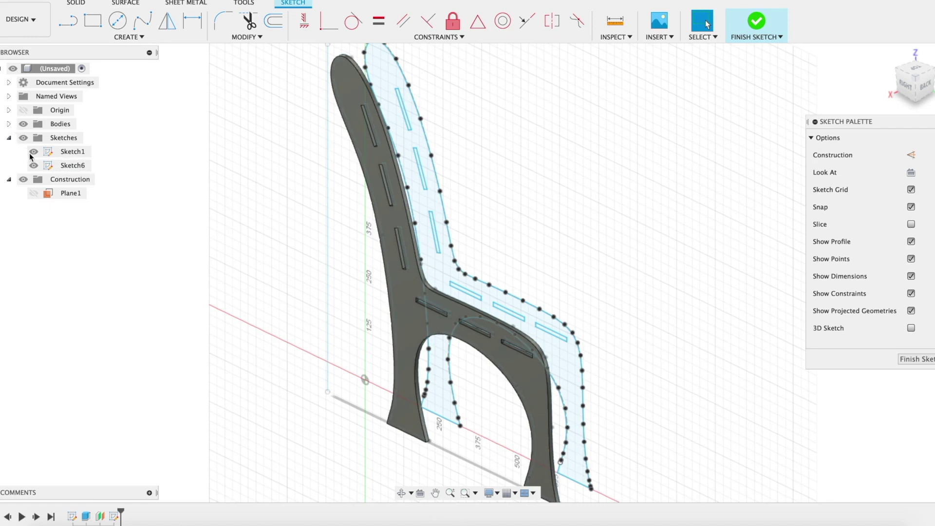
left_click(33, 153)
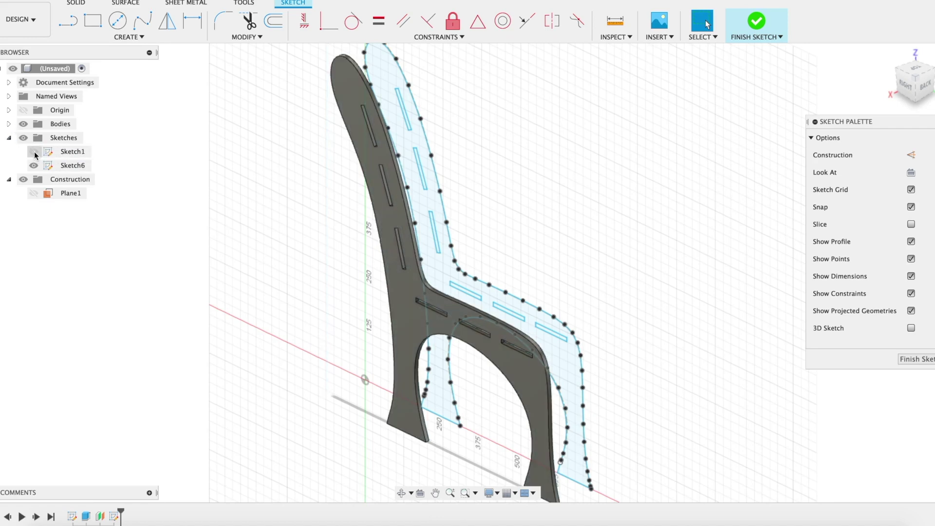
left_click(23, 124)
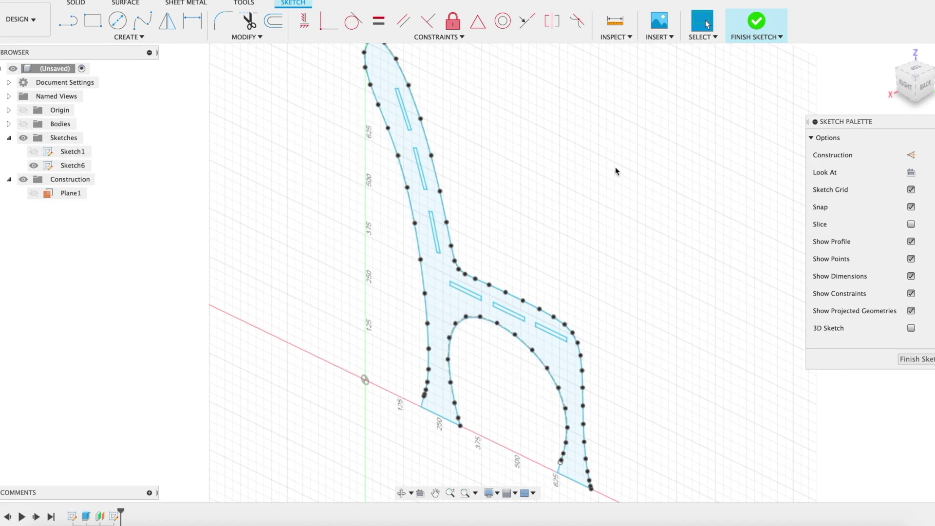
left_click(906, 86)
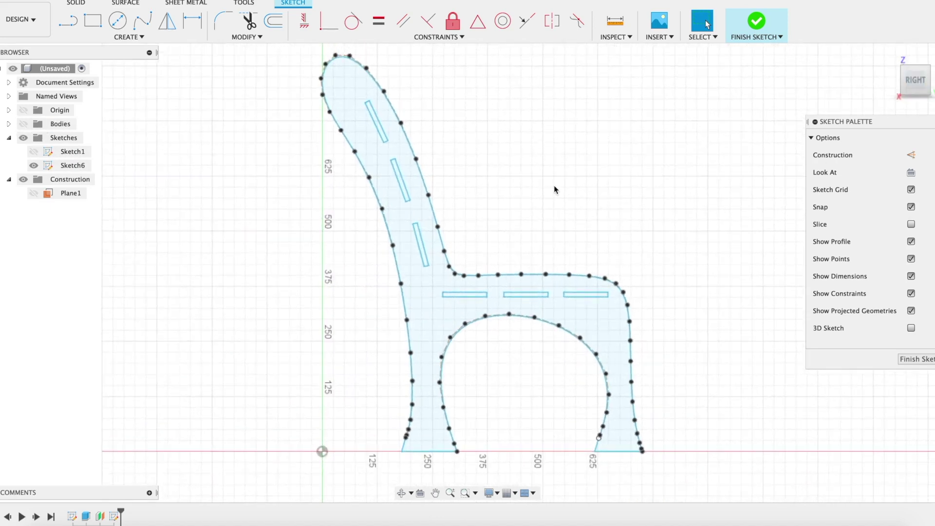
left_click(609, 238)
left_click(34, 193)
left_click(34, 193)
double_click(421, 176)
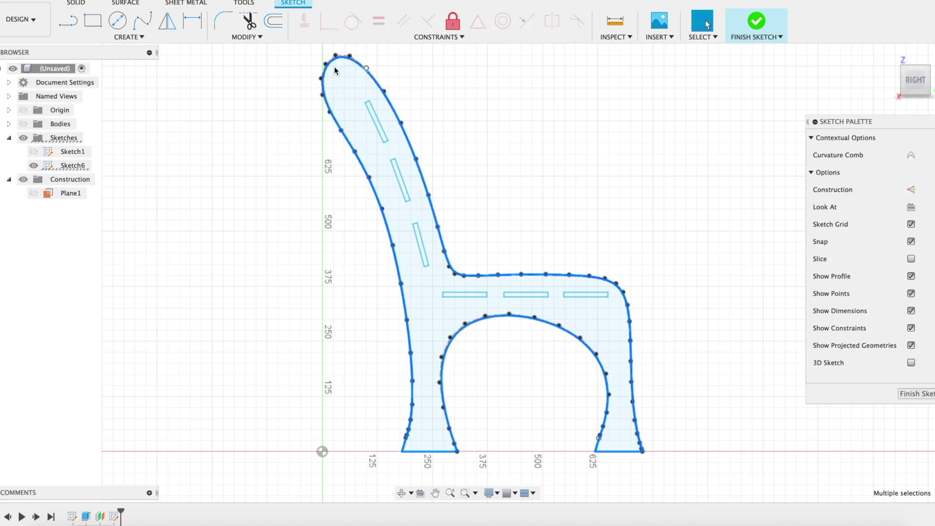
- Delete the outer chair outline, leaving only the slot rectangles, and zoom toward the seat slots
key("Delete")
scroll(559, 241, "up", 5)
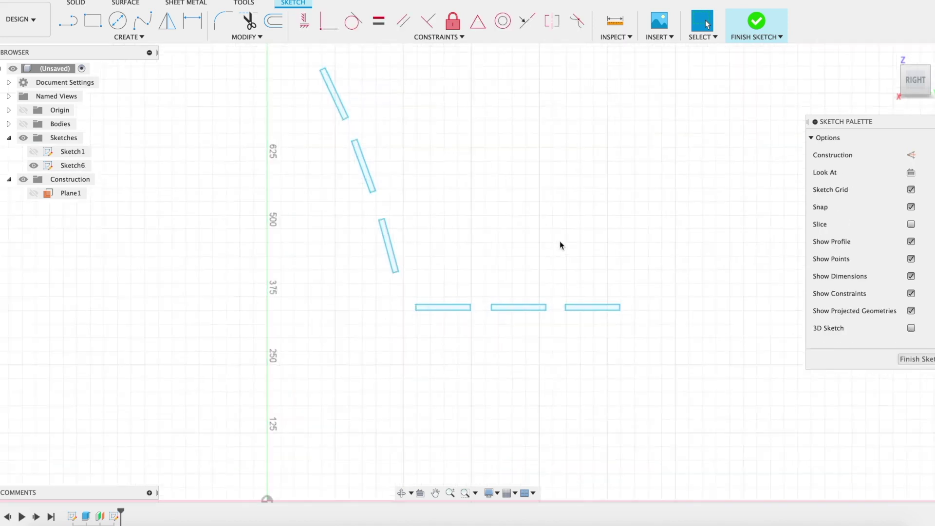
scroll(602, 260, "up", 1)
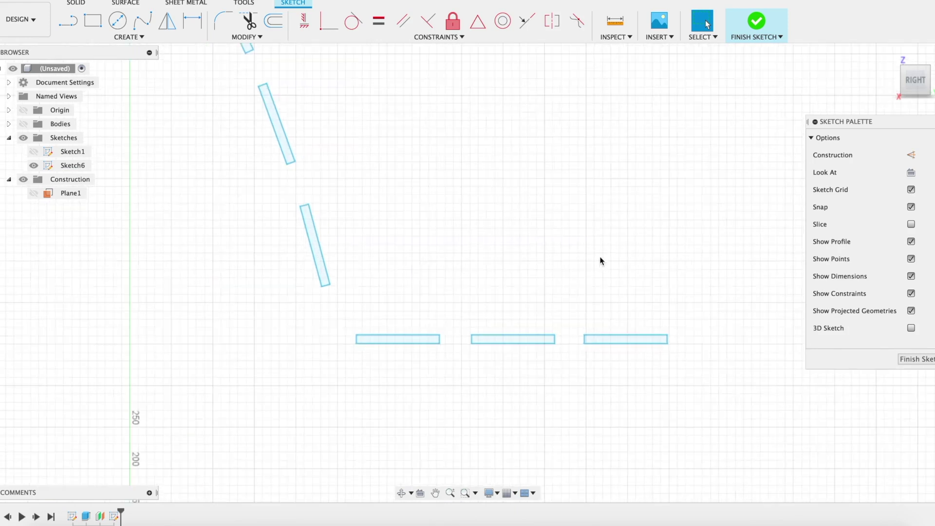
mouse_move(520, 216)
middle_mouse_down()
mouse_move(491, 292)
mouse_move(534, 317)
middle_mouse_up()
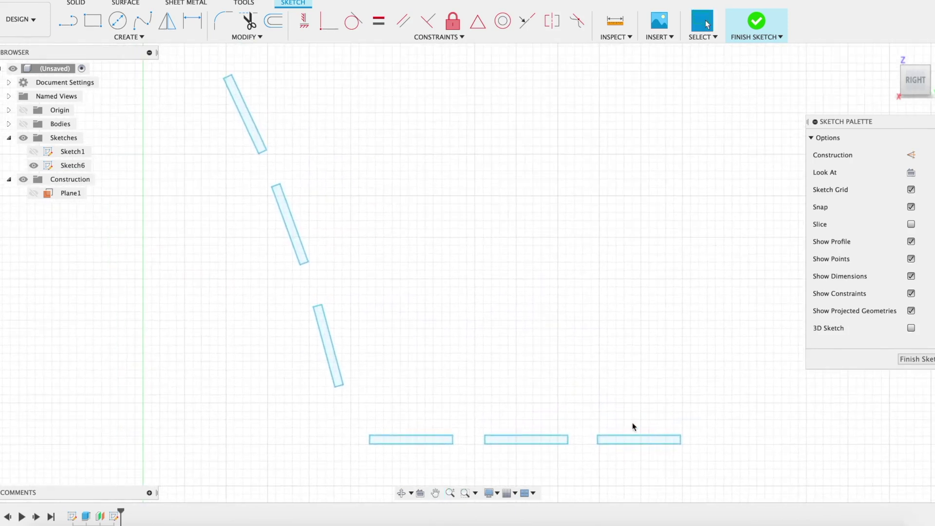
scroll(636, 432, "up", 1)
scroll(674, 476, "up", 1)
middle_click_drag(611, 424, 580, 359)
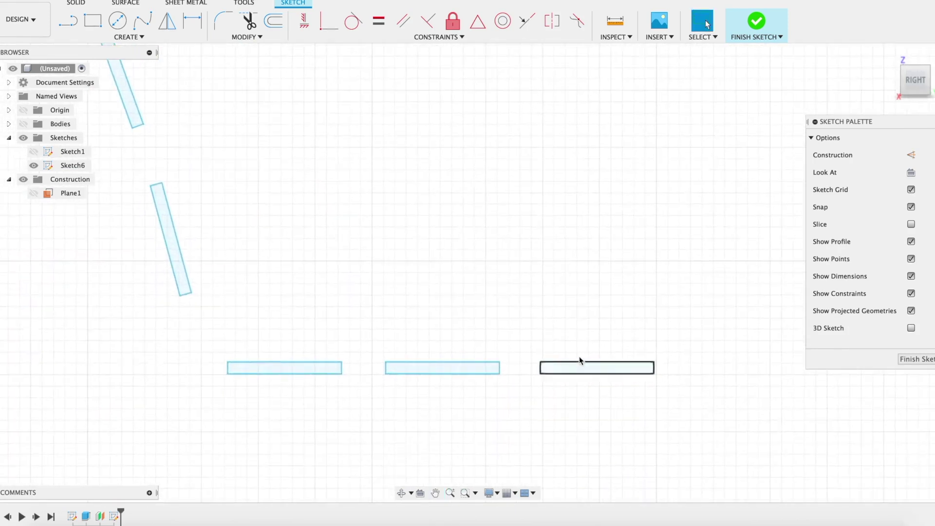
scroll(579, 359, "up", 4)
- Dimension the right, middle and left seat slots to 10 mm height
key("d")
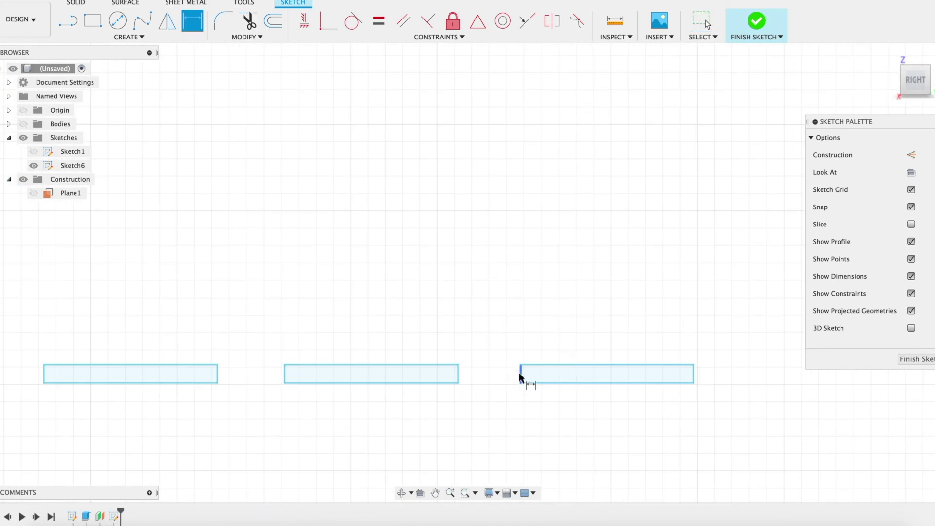
left_click(520, 377)
left_click(503, 379)
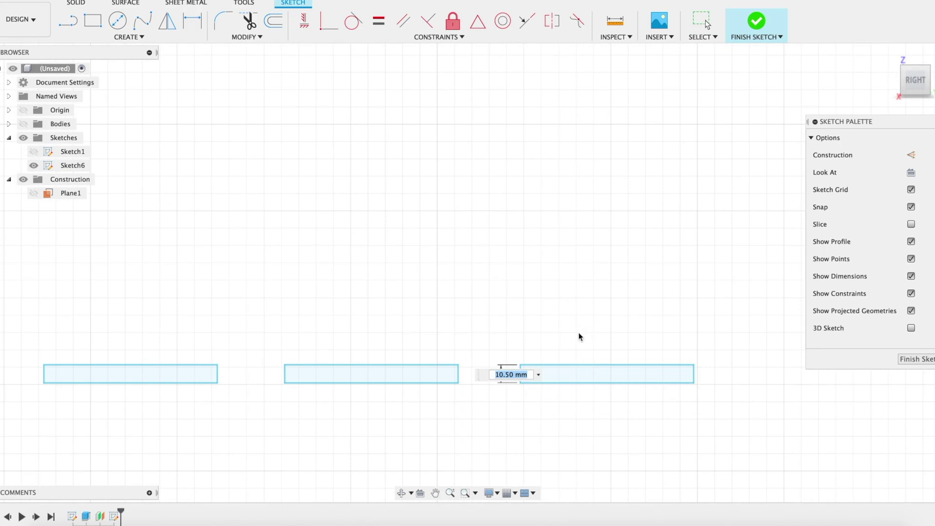
type("10")
key("Return")
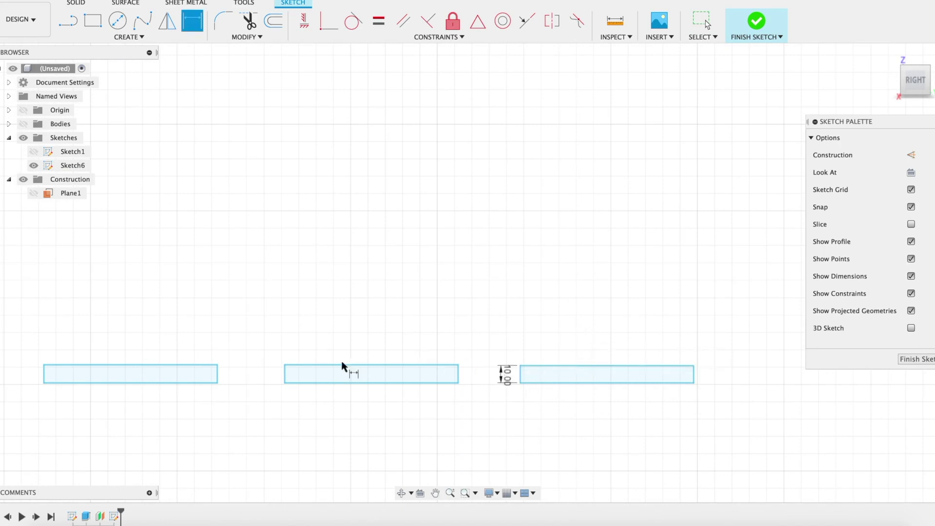
left_click(287, 379)
left_click(270, 376)
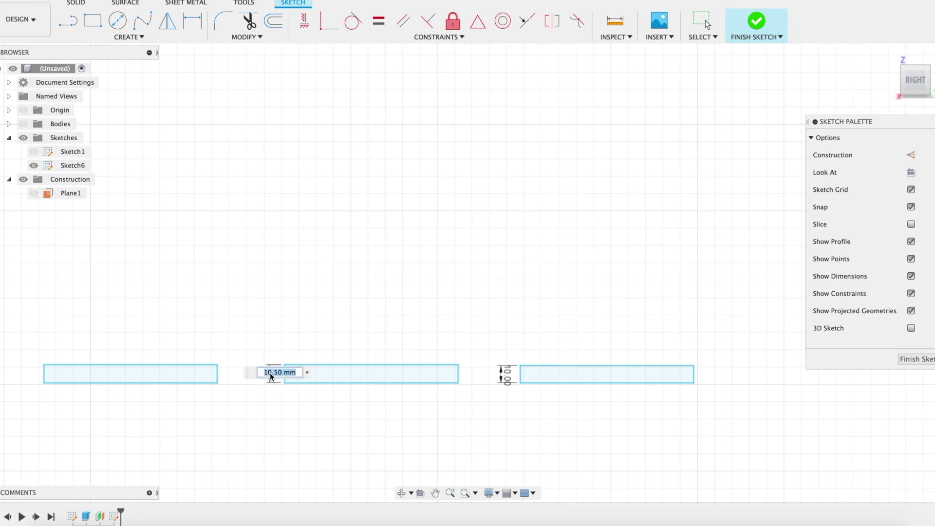
type("10")
key("Return")
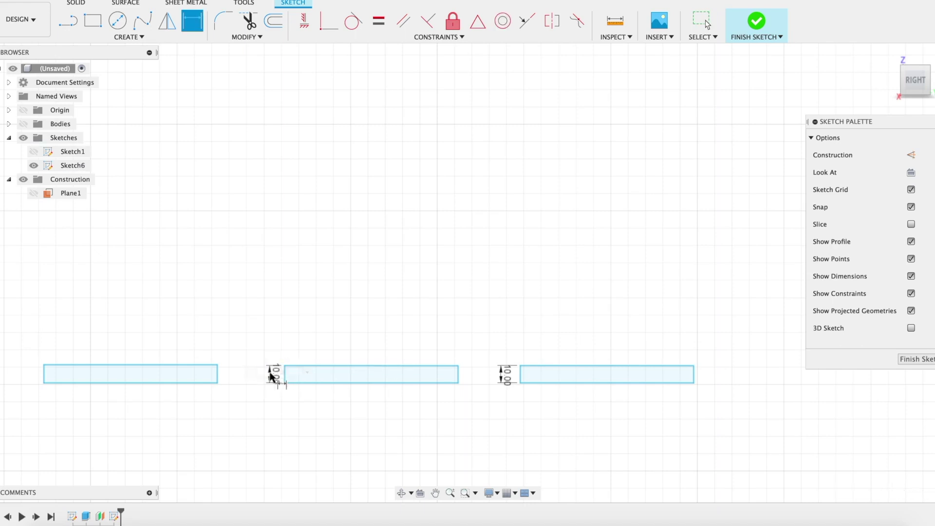
left_click(44, 376)
left_click(30, 375)
type("10")
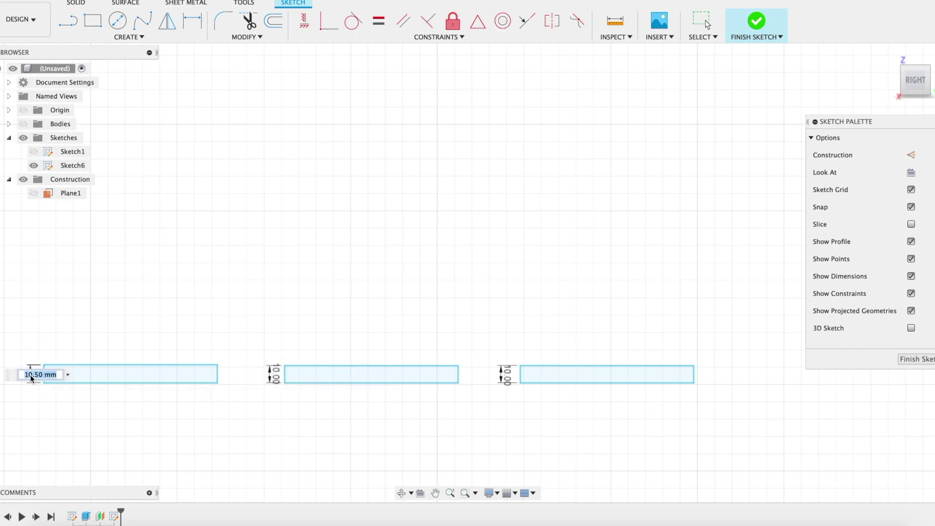
key("Return")
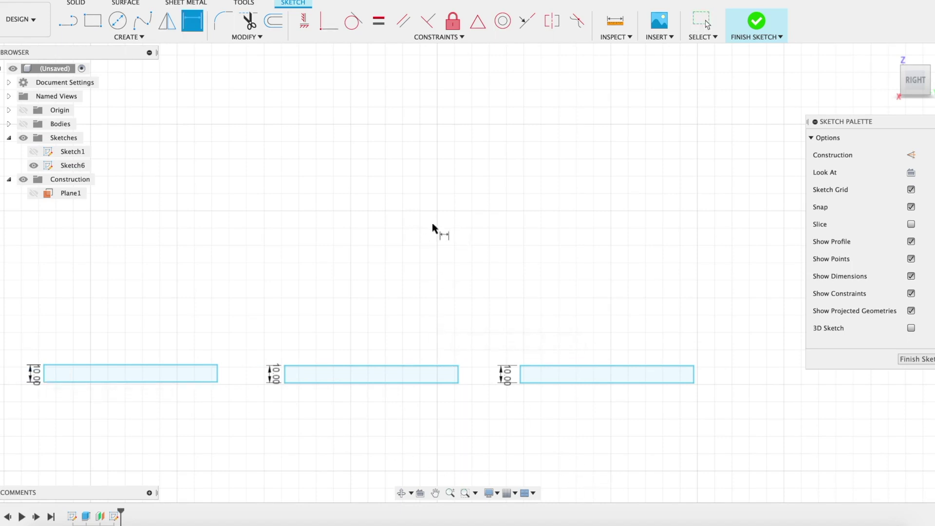
key("super+z")
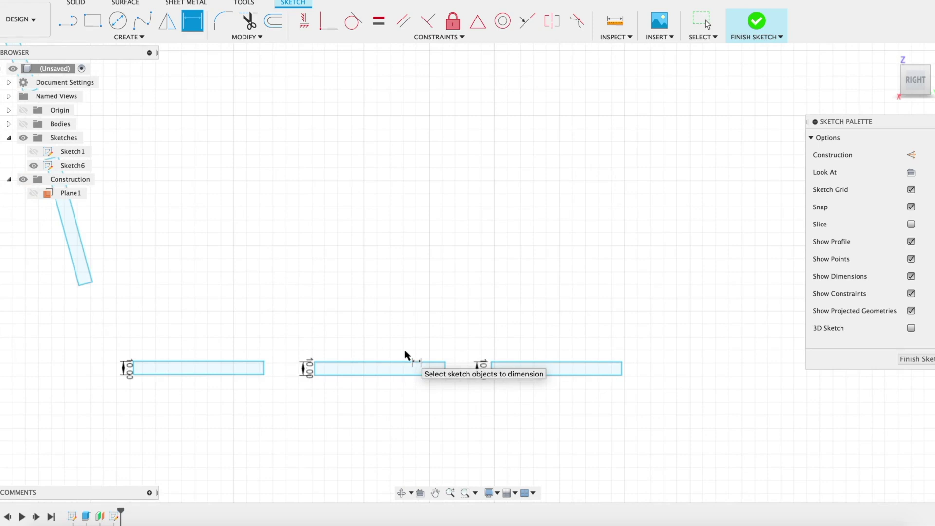
- Give the first two tilted backrest slots 10 mm widths
middle_click_drag(194, 273, 347, 357)
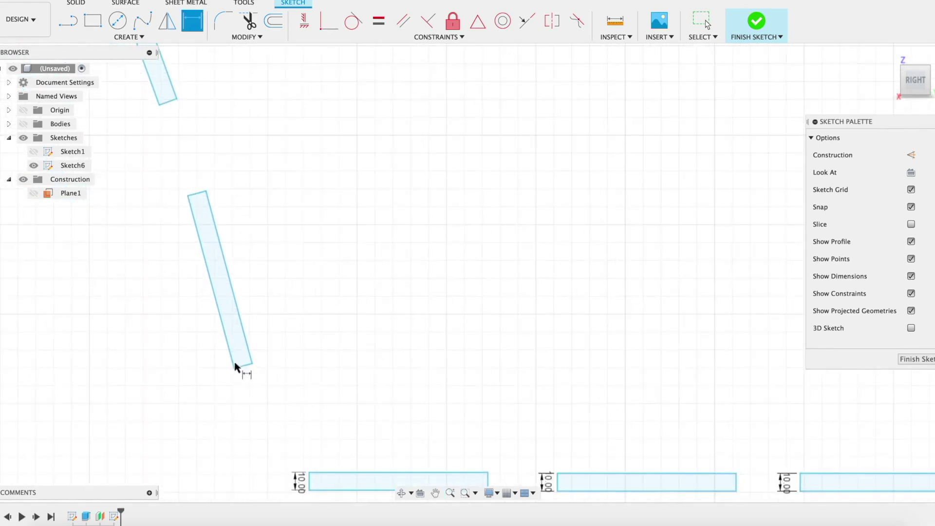
scroll(235, 367, "up", 3)
left_click(234, 368)
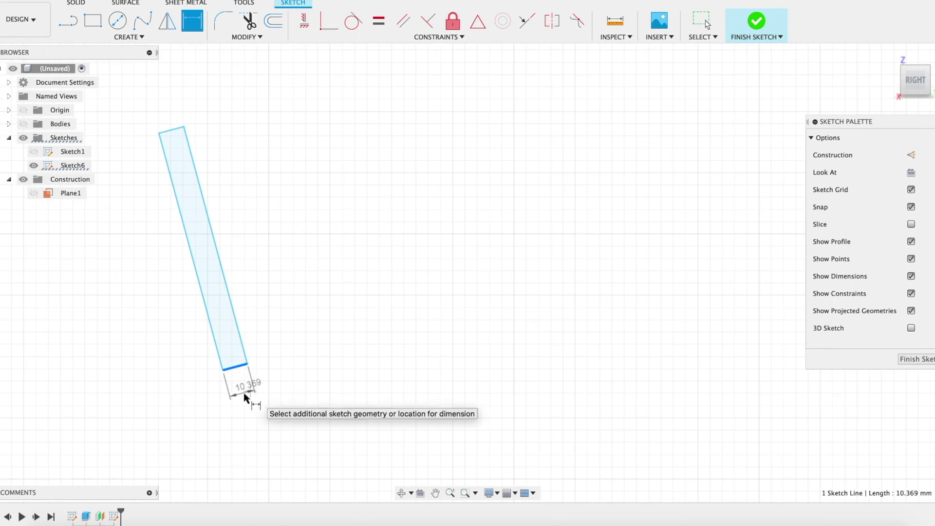
left_click(254, 395)
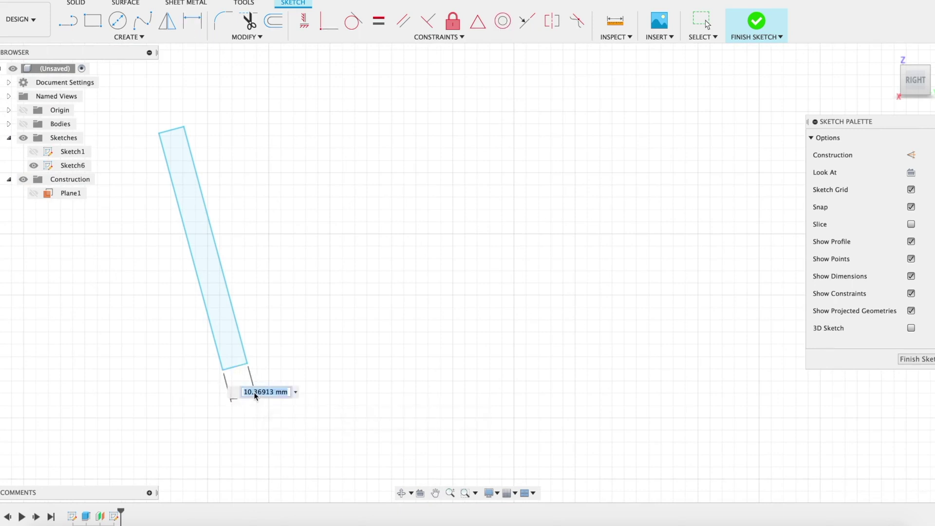
type("10")
key("Return")
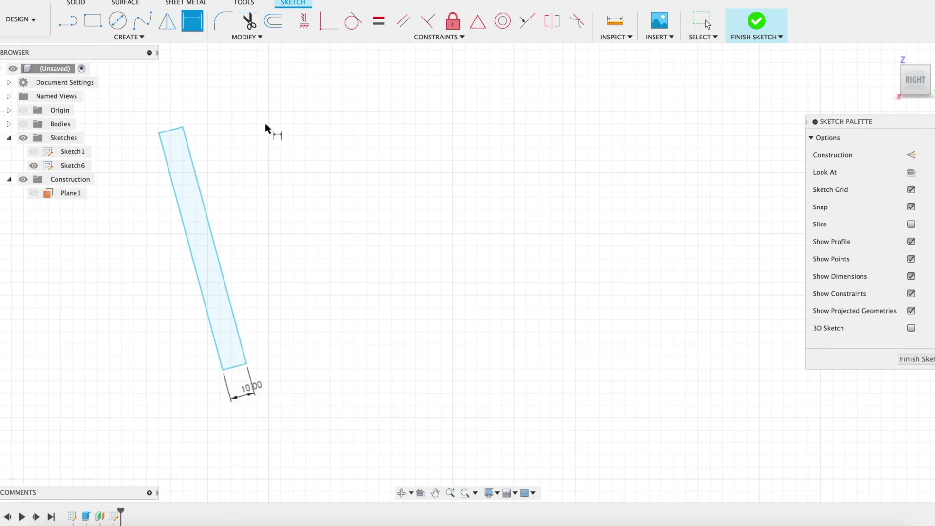
left_click(422, 492)
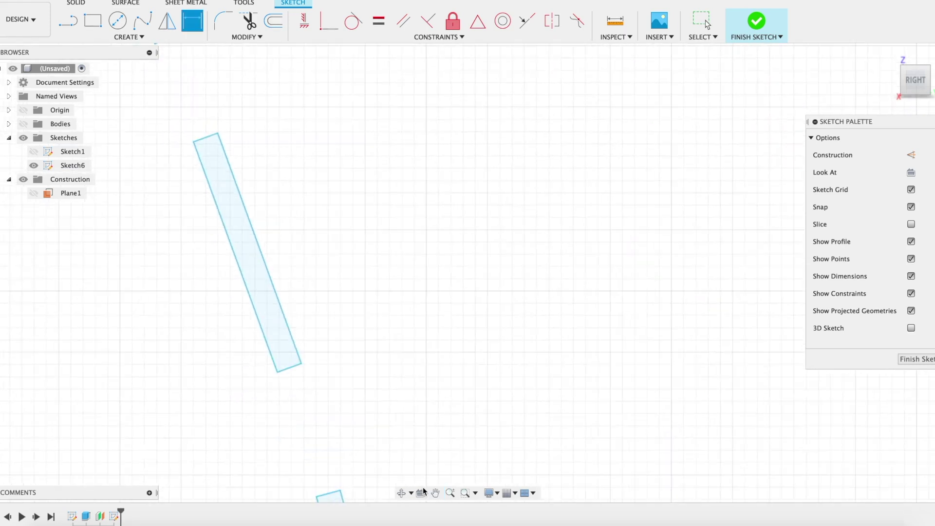
left_click(291, 373)
left_click(310, 398)
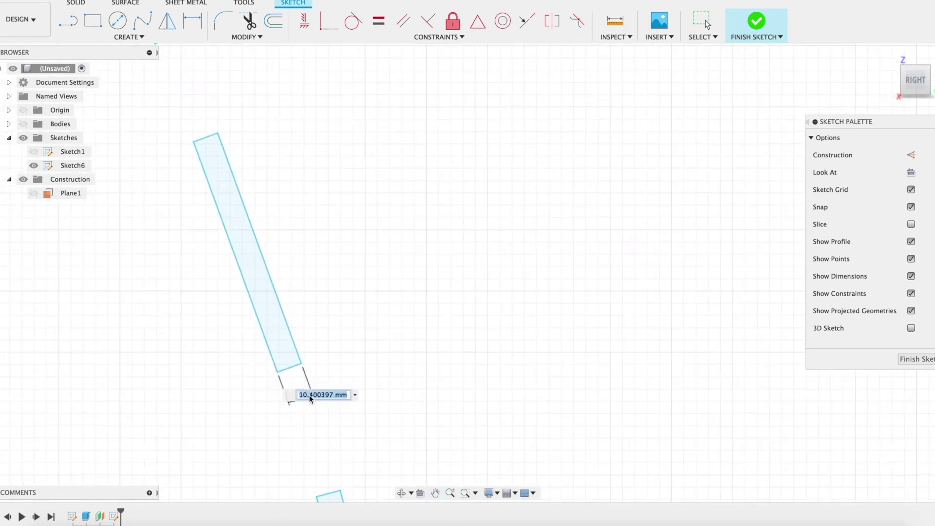
type("10")
key("Return")
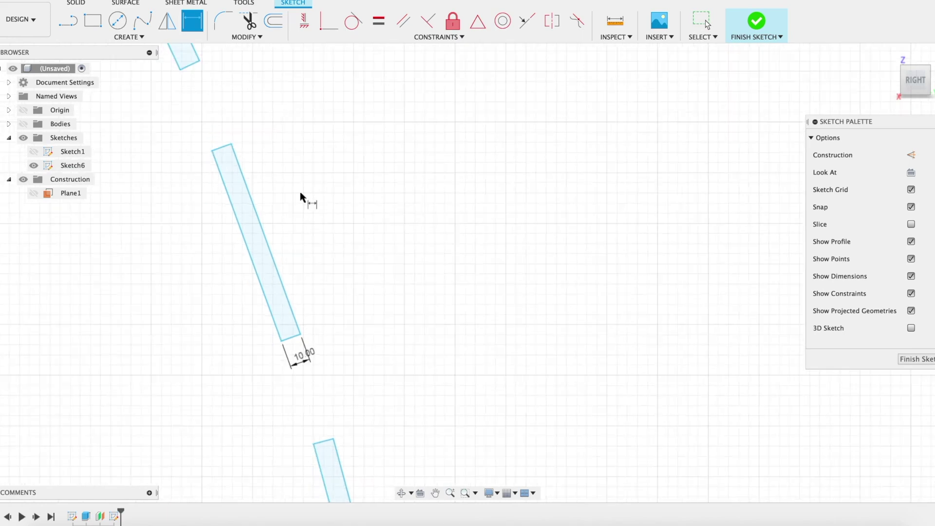
- Set the remaining backrest slot's width to 10 mm
mouse_move(257, 112)
middle_mouse_down()
mouse_move(327, 317)
mouse_move(274, 313)
middle_mouse_up()
scroll(280, 316, "up", 3)
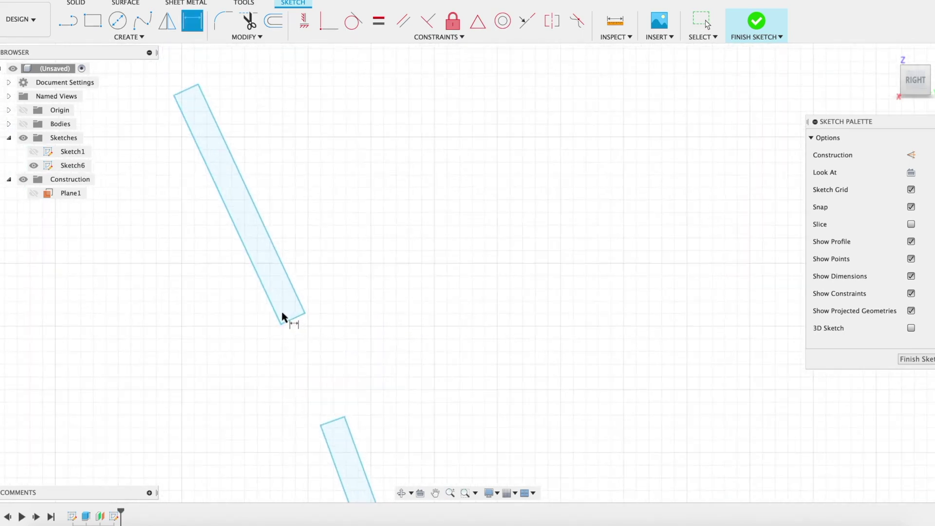
left_click(298, 318)
left_click(309, 344)
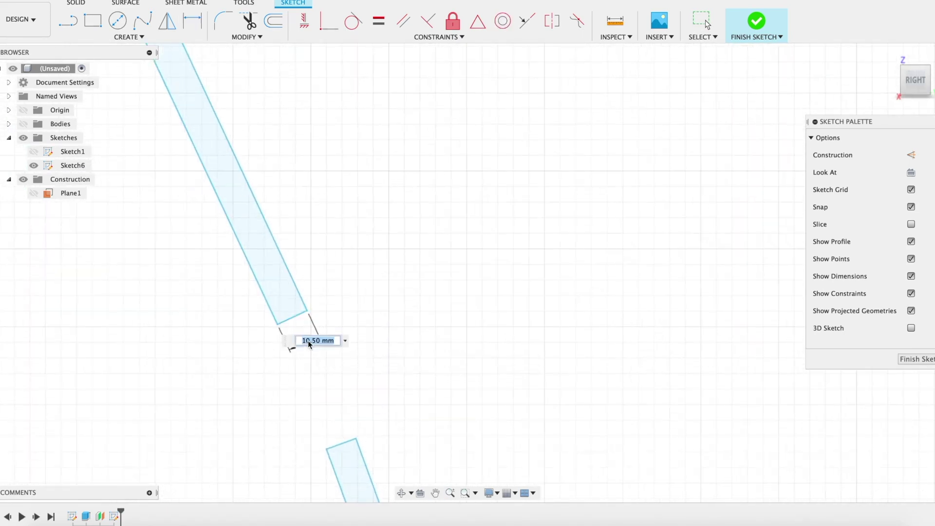
type("10")
key("Return")
scroll(341, 370, "up", 3)
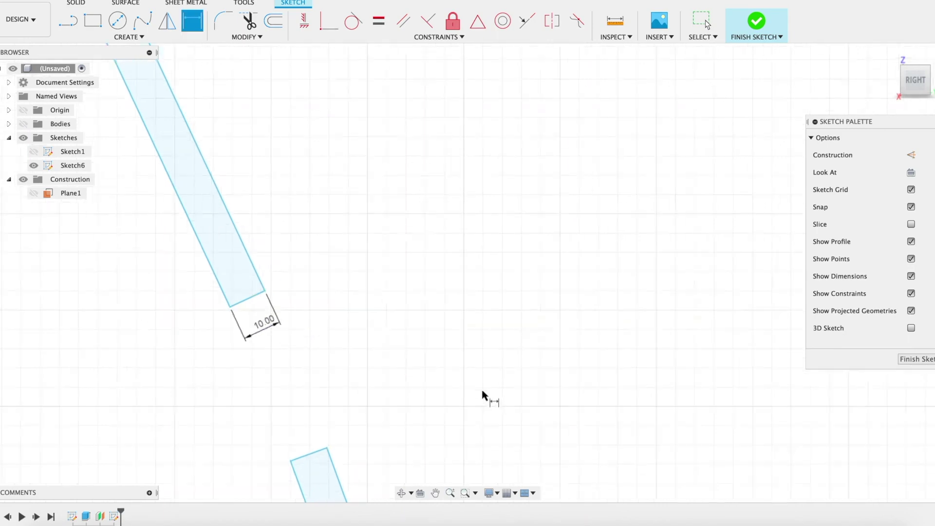
scroll(490, 375, "down", 3)
scroll(653, 390, "down", 5)
middle_click_drag(714, 421, 455, 209)
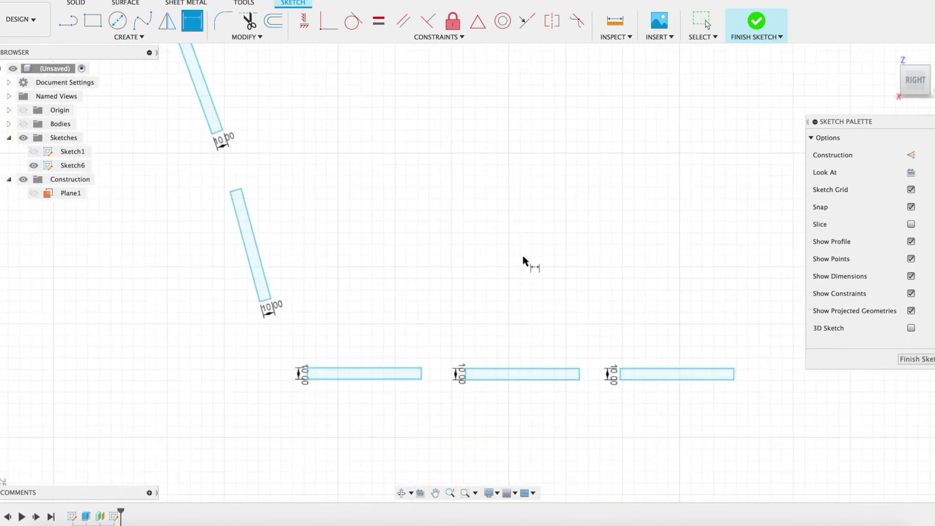
scroll(536, 331, "up", 4)
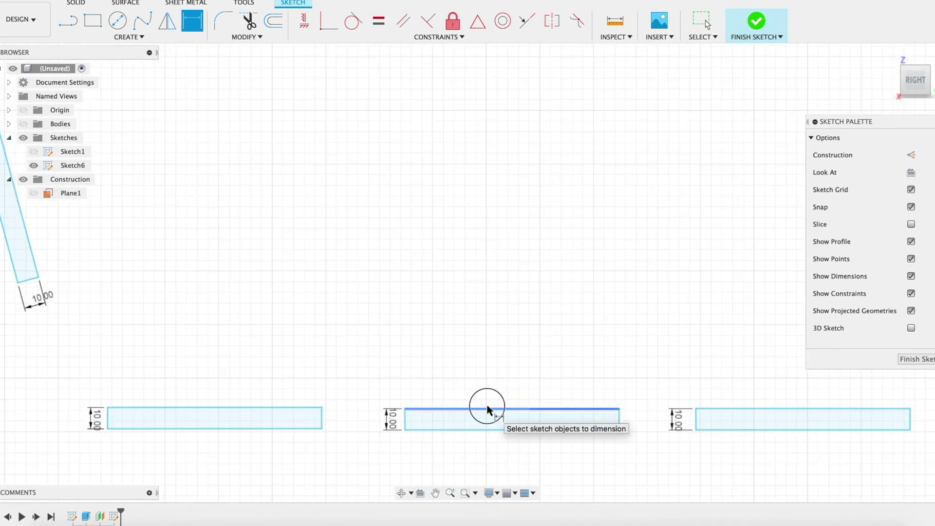
- Dimension the middle, right and left horizontal slat rectangles to 99.50 mm length
left_click(486, 408)
left_click(493, 391)
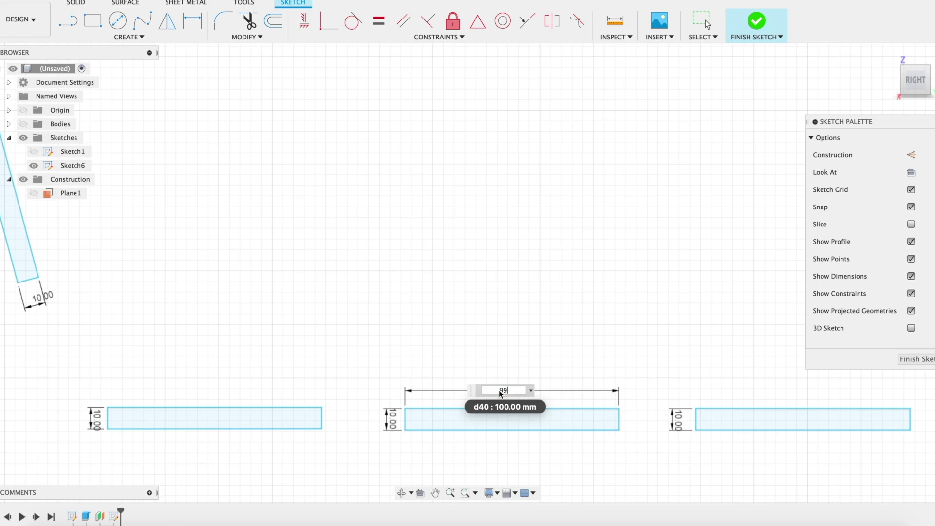
type(".5")
key("Return")
key("d")
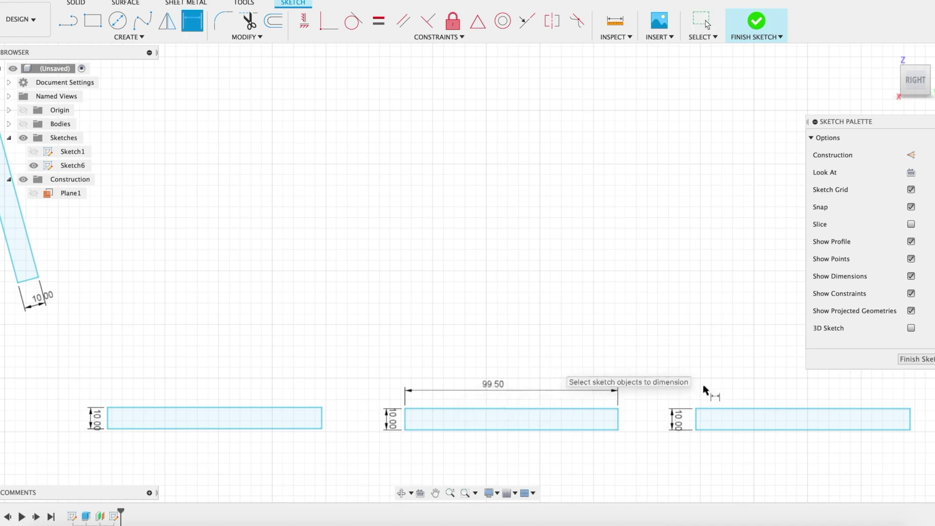
left_click(769, 409)
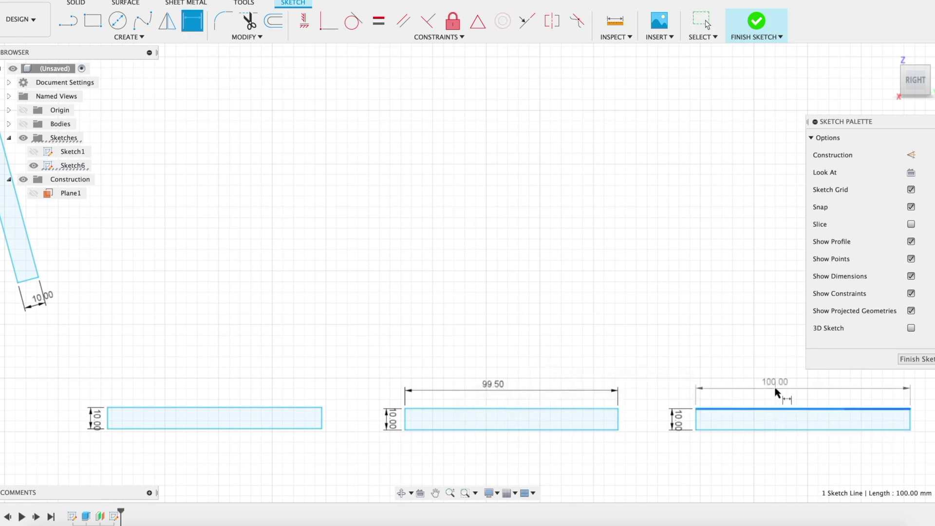
left_click(776, 392)
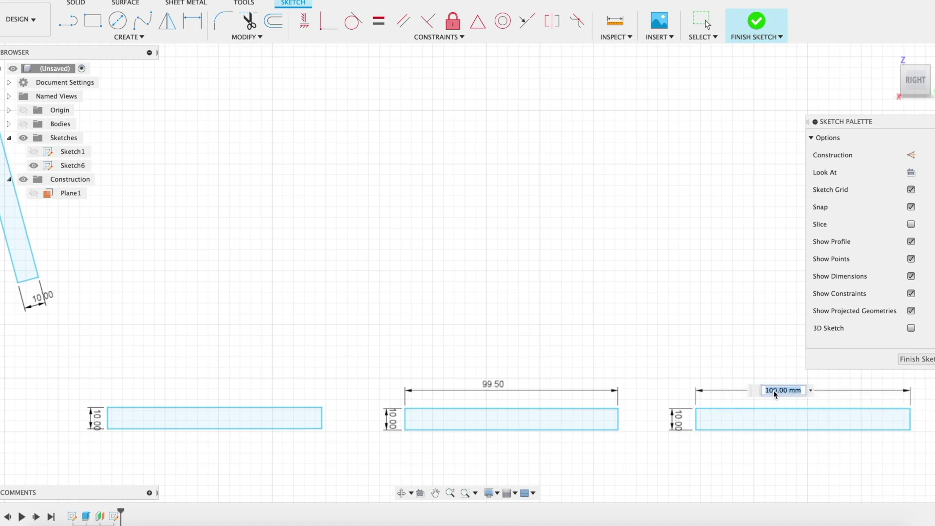
type("99.5")
key("Return")
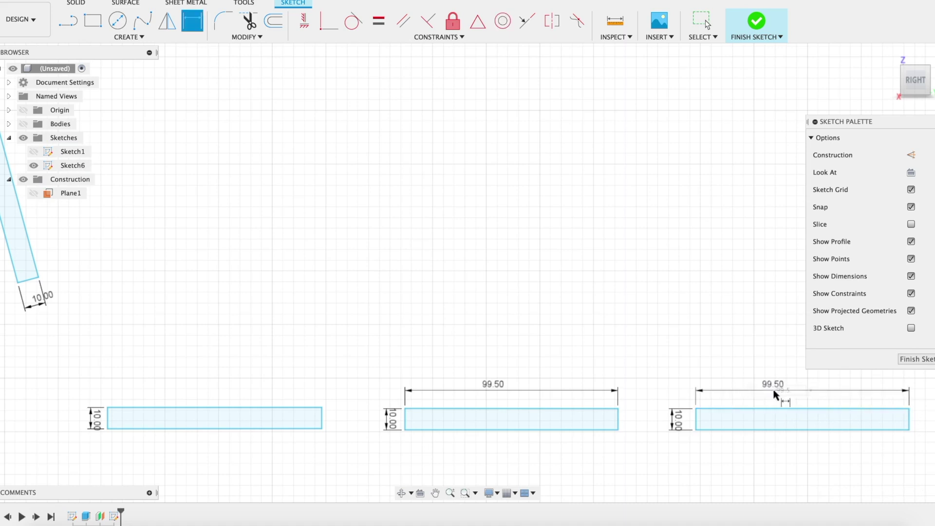
left_click(202, 408)
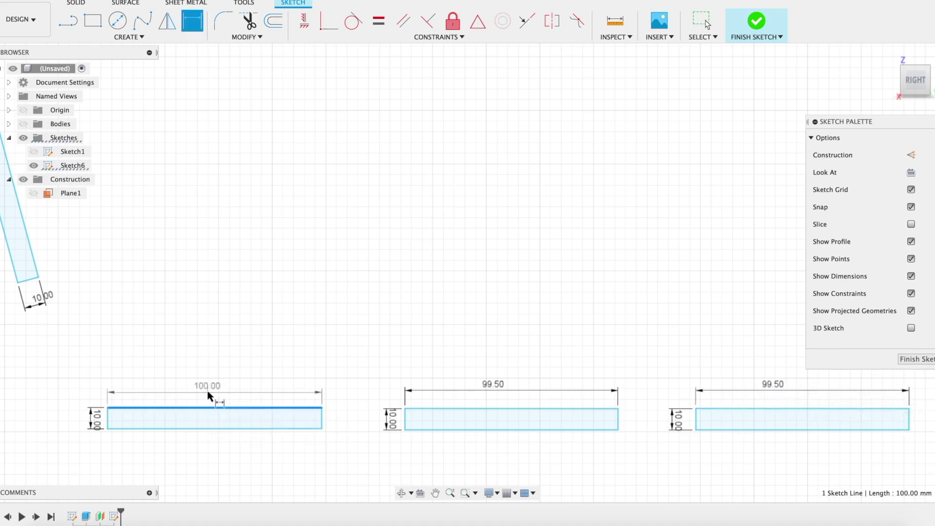
left_click(208, 391)
type("99")
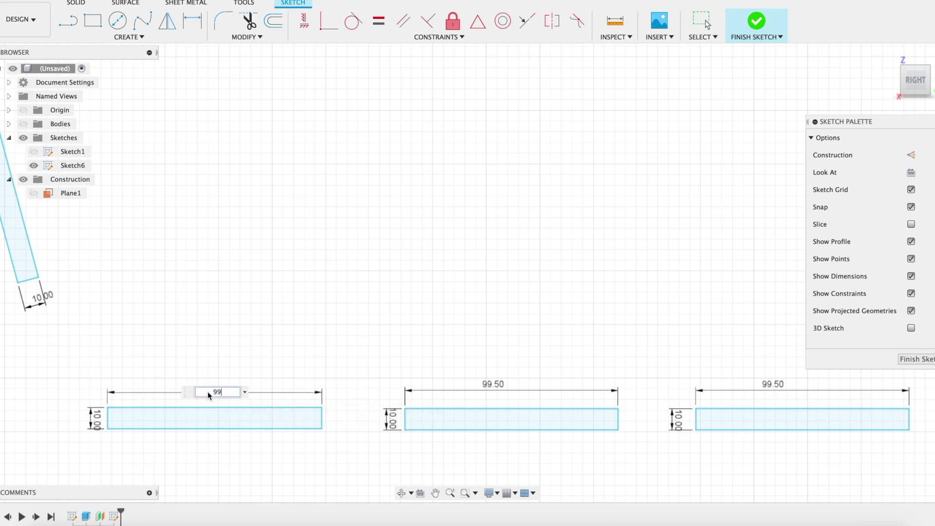
type(".5")
key("Return")
- Dimension the three slanted backrest rectangles to 99.50 mm length
middle_click_drag(232, 372, 468, 444)
key("d")
left_click(252, 261)
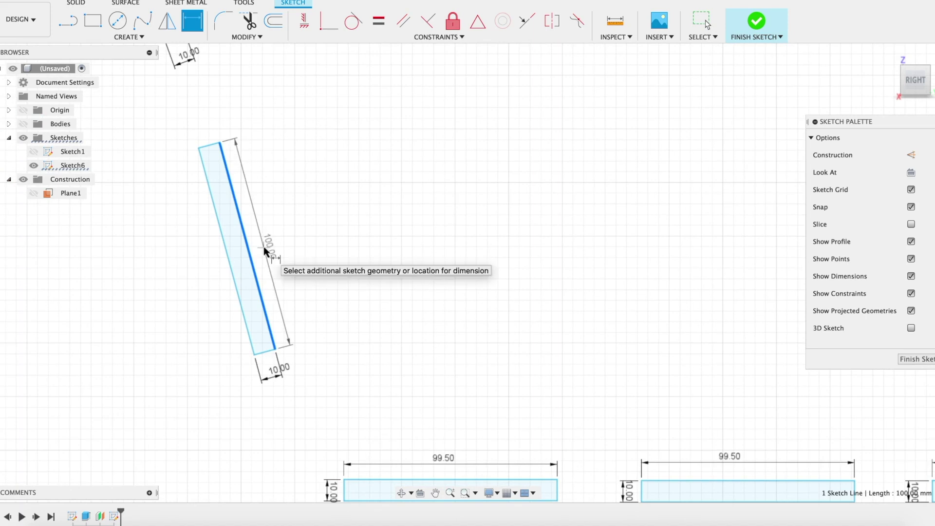
left_click(264, 251)
type("99.")
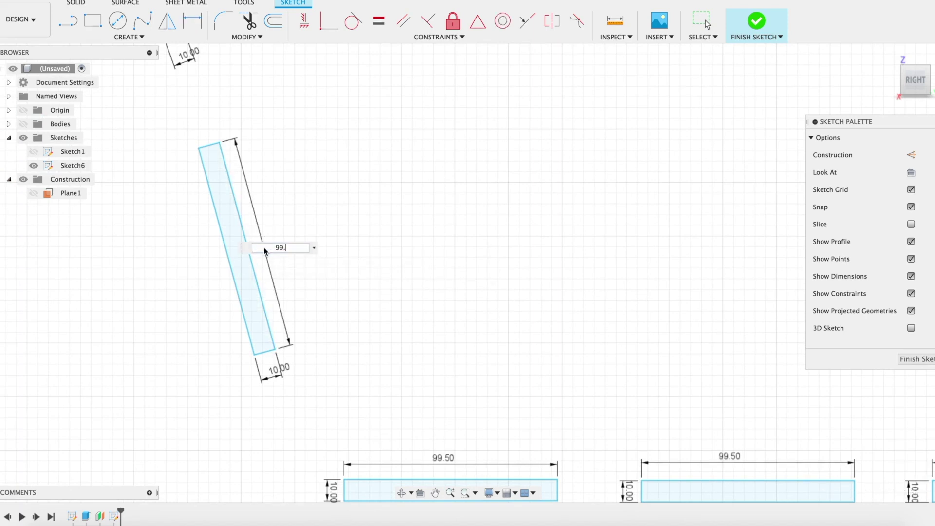
type("5")
key("Return")
scroll(317, 228, "up", 10)
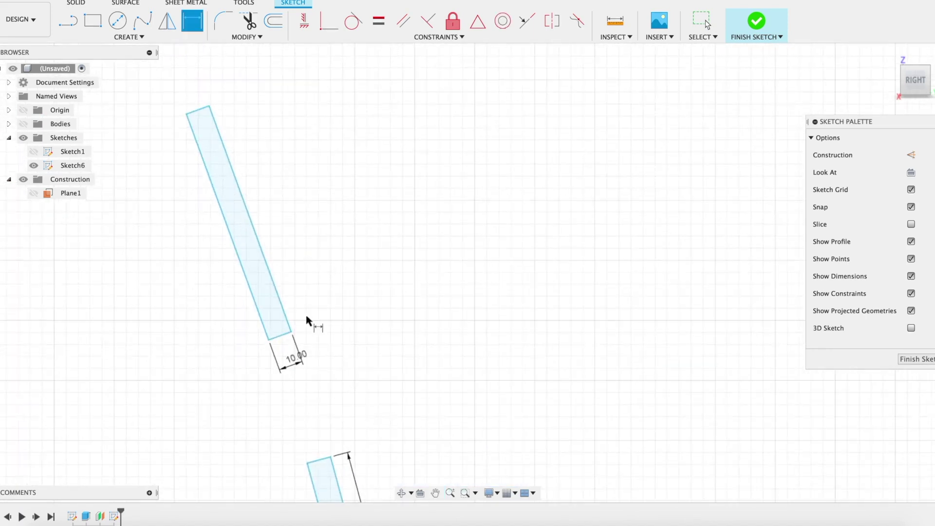
left_click(258, 235)
left_click(264, 205)
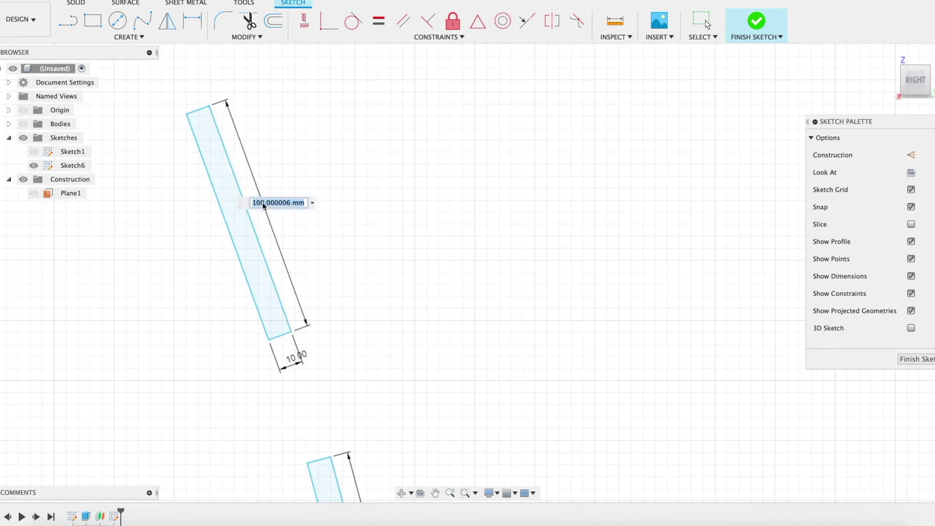
type("99.5")
key("Return")
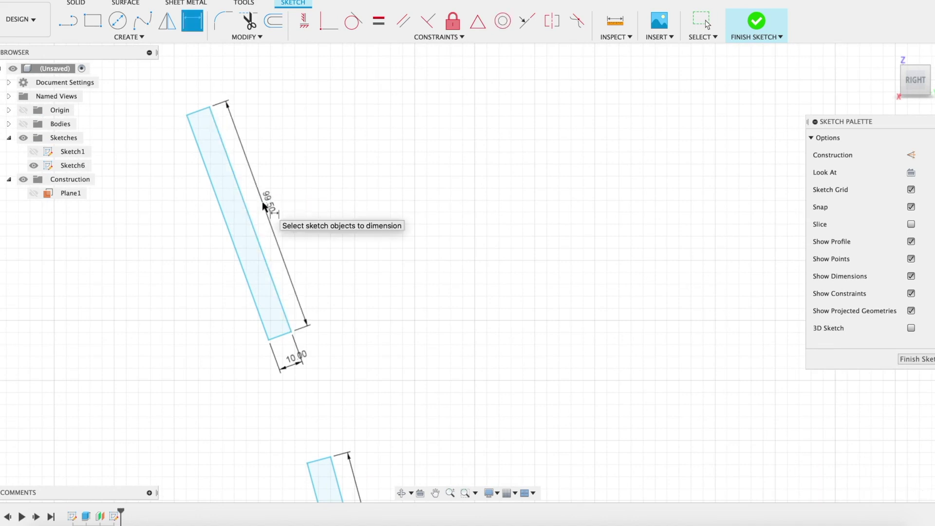
scroll(376, 292, "up", 5)
scroll(283, 87, "down", 5)
middle_click_drag(257, 74, 267, 220)
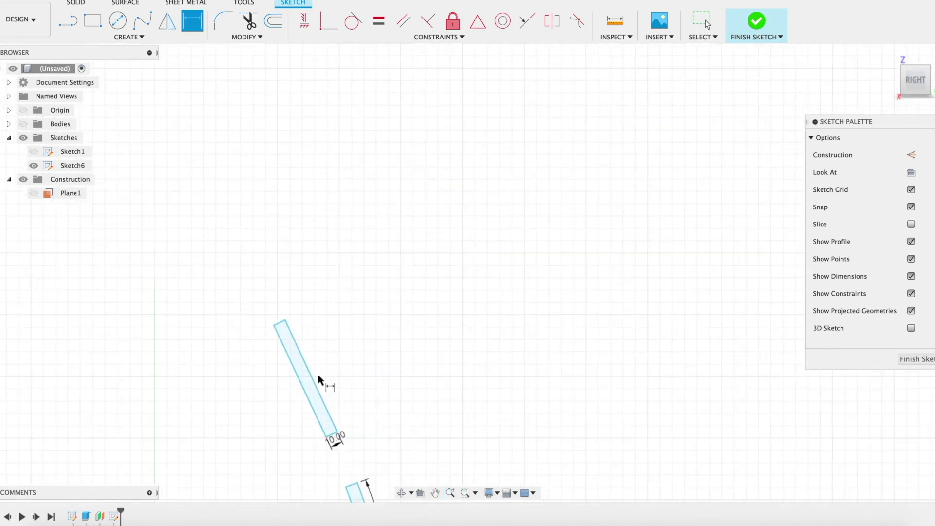
scroll(310, 372, "up", 4)
left_click(314, 392)
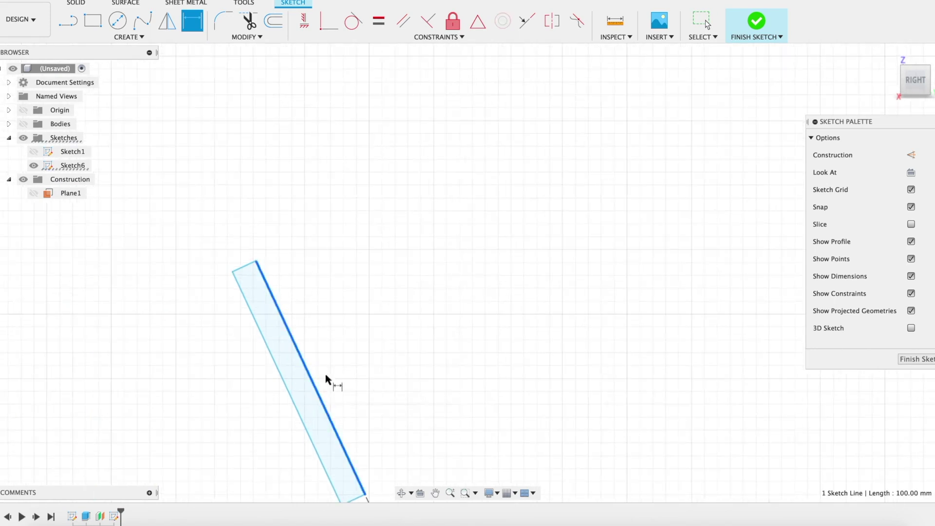
left_click(344, 359)
type("99")
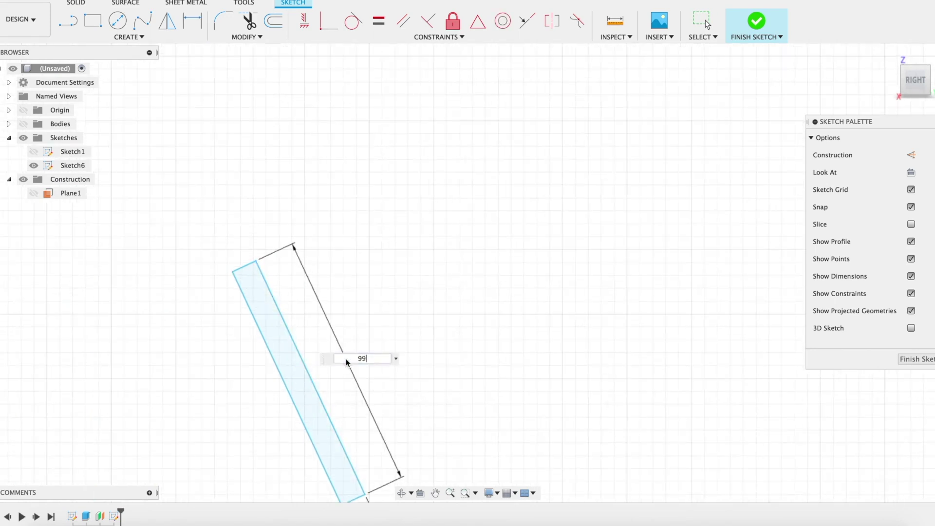
type(".5")
key("Return")
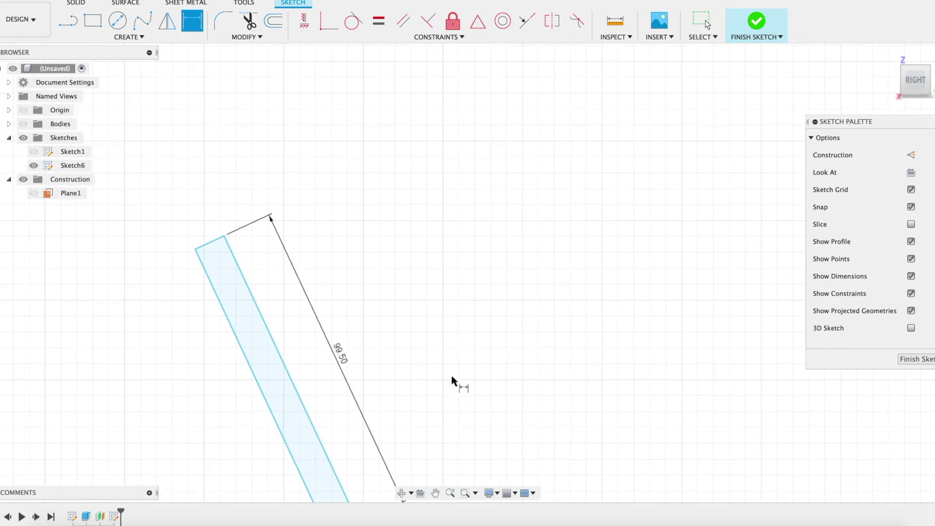
scroll(453, 375, "down", 3)
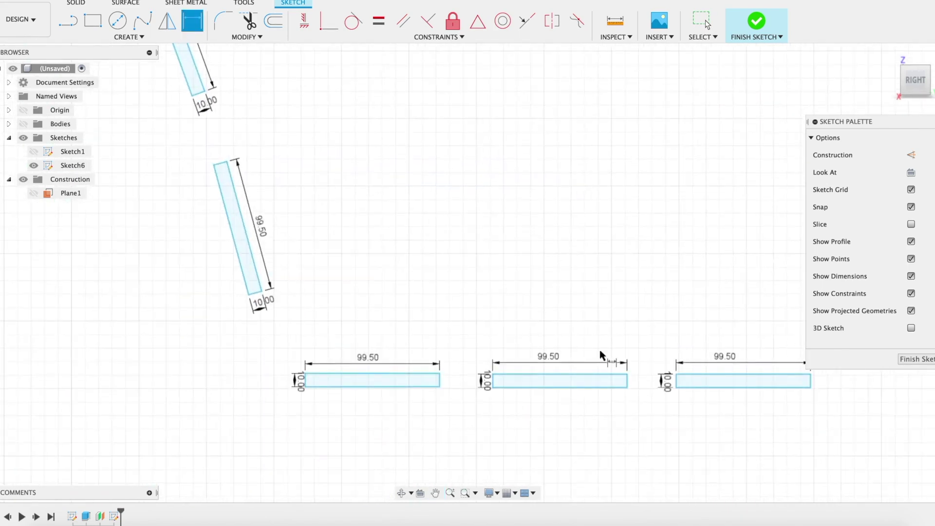
scroll(477, 378, "up", 3)
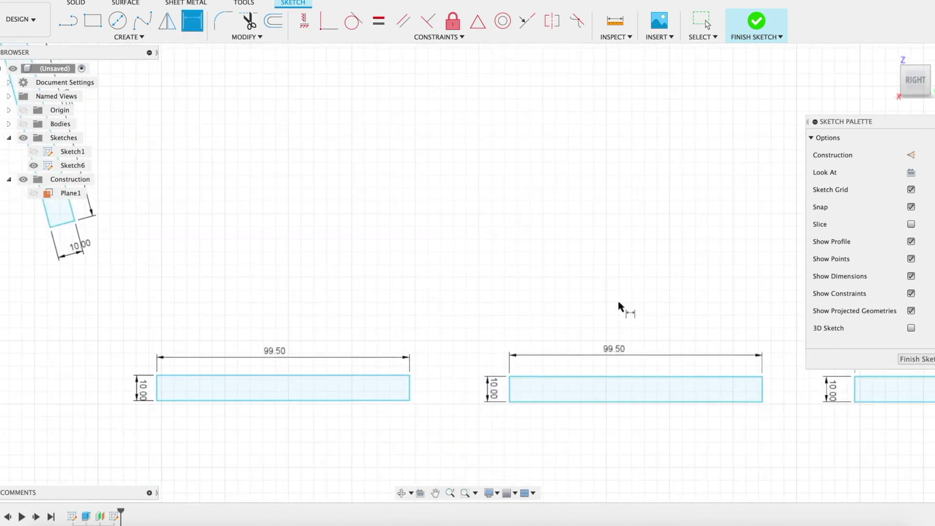
mouse_move(616, 305)
middle_mouse_down()
mouse_move(562, 232)
mouse_move(553, 236)
middle_mouse_up()
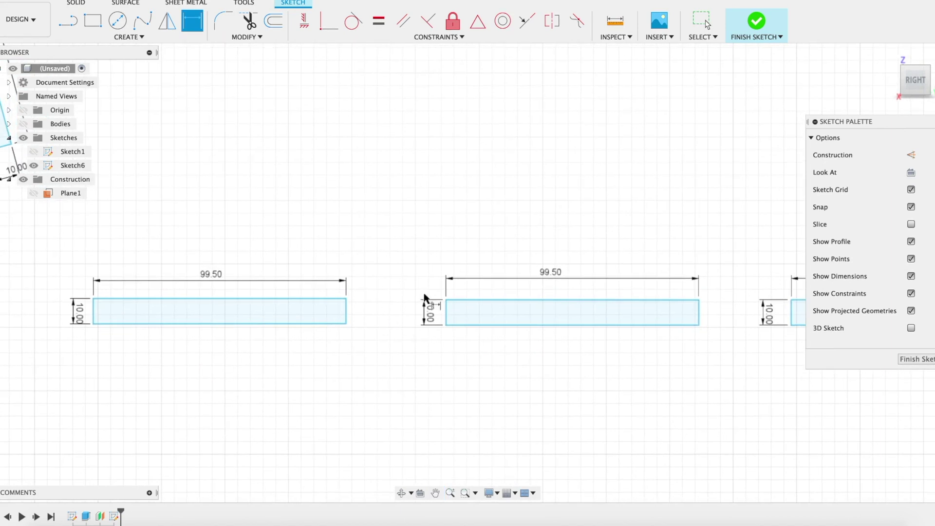
scroll(419, 312, "up", 1)
scroll(629, 319, "up", 1)
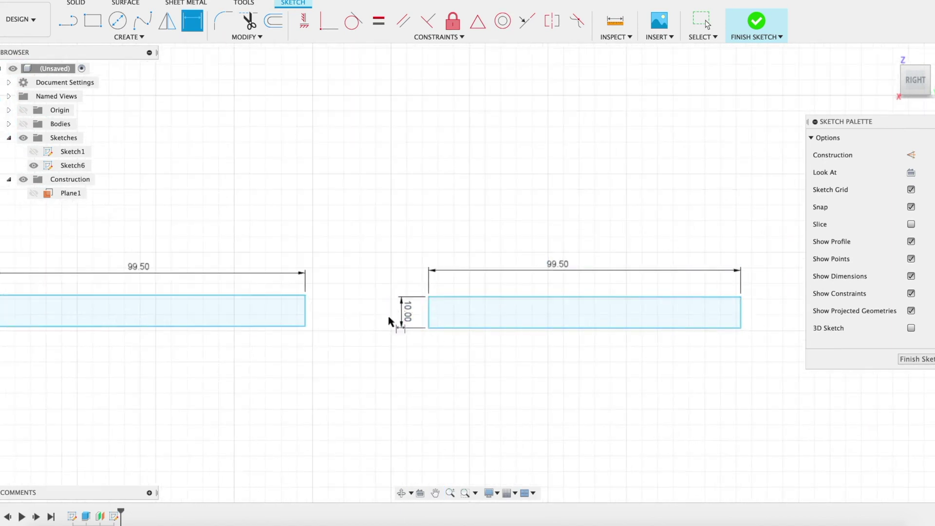
- Draw a 10 mm wide tenon rectangle at the first slat's bottom-left corner
left_click(93, 20)
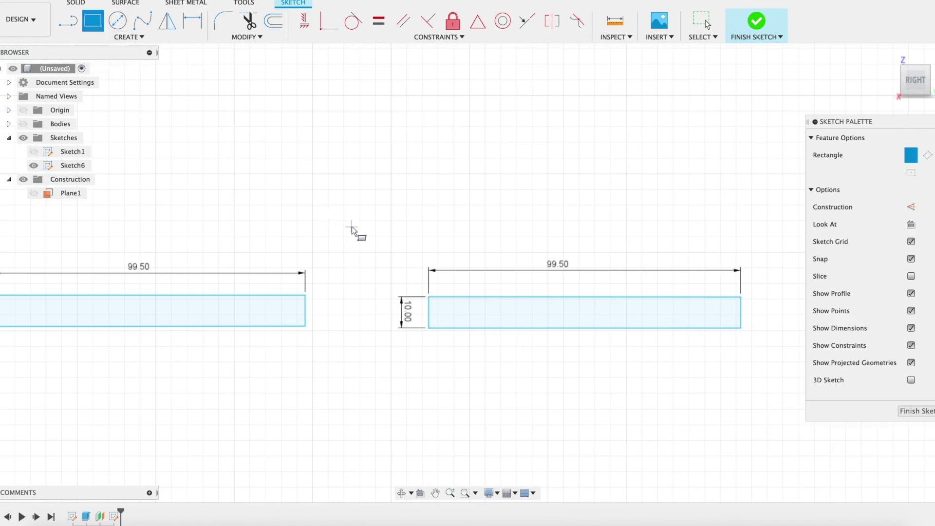
left_click(428, 297)
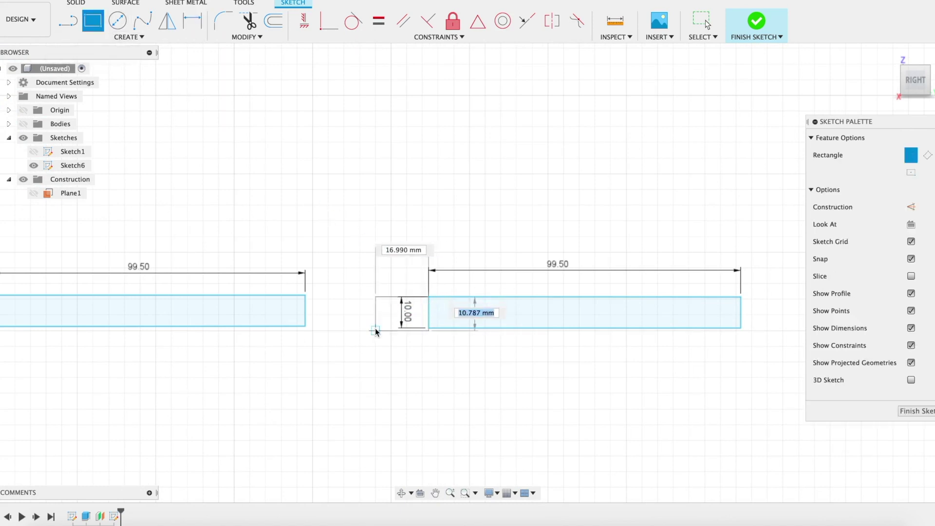
key("Escape")
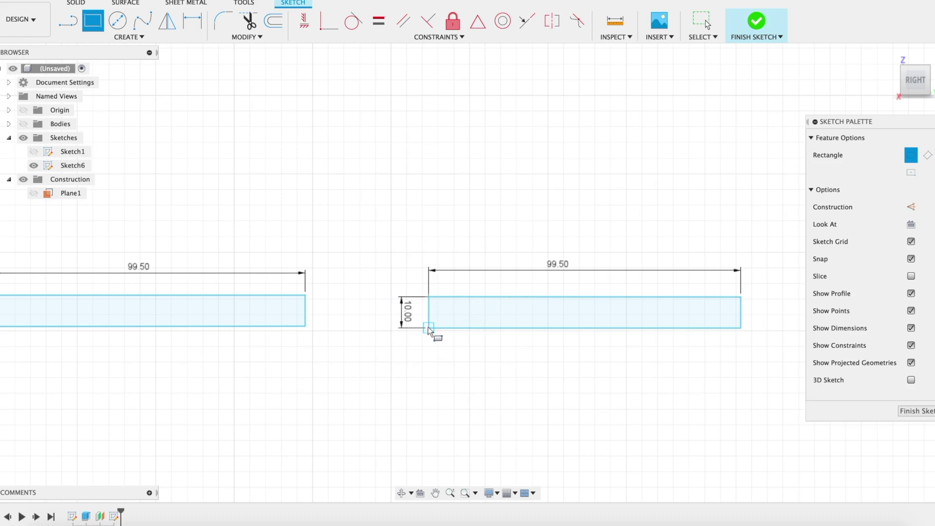
left_click(429, 327)
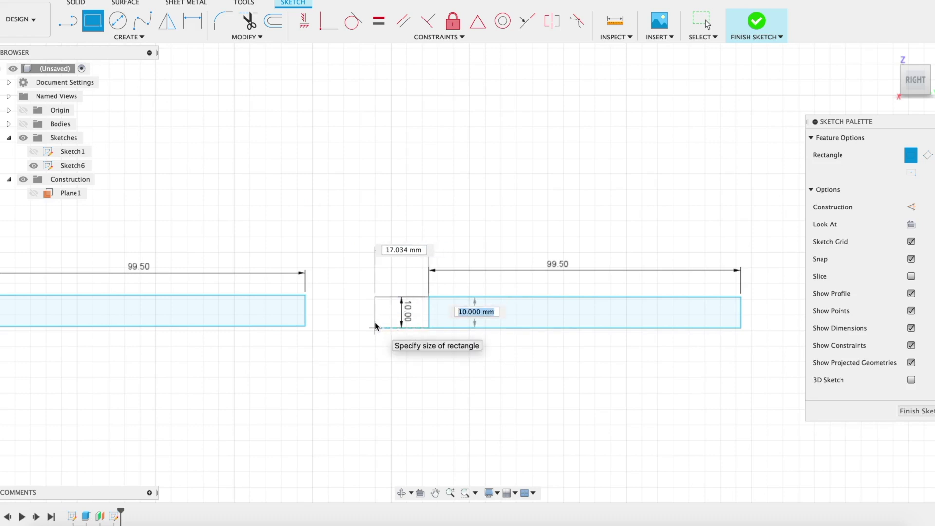
key("Tab")
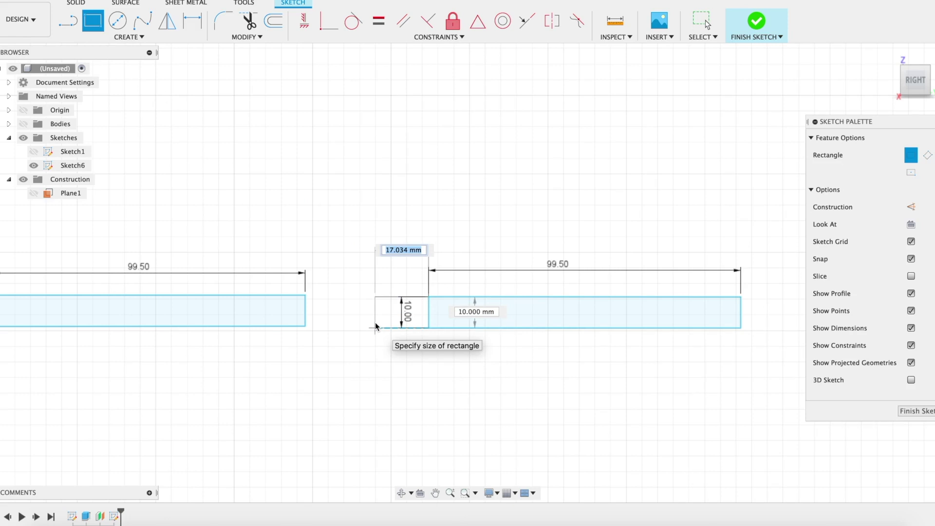
type("10")
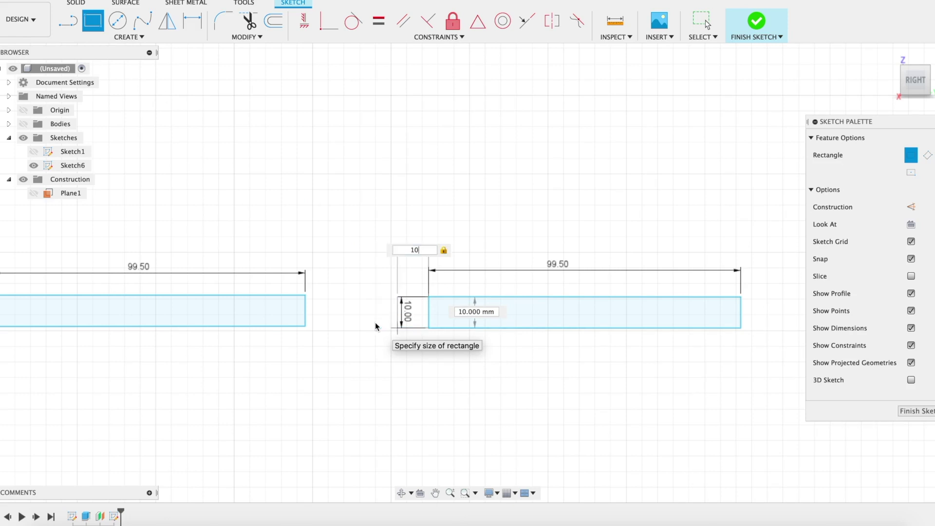
key("Return")
key("Escape")
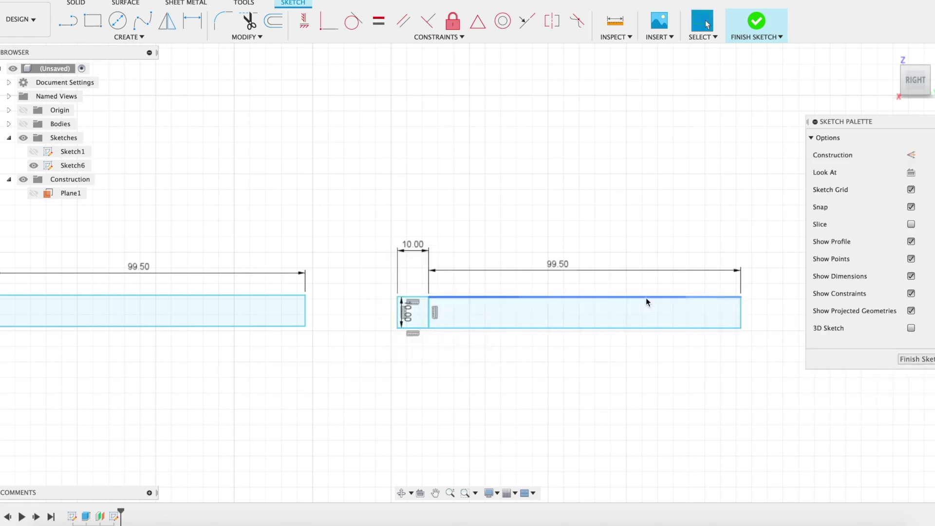
- Add a 10 × 10 mm square at the first slat's right-end corner
left_click(92, 21)
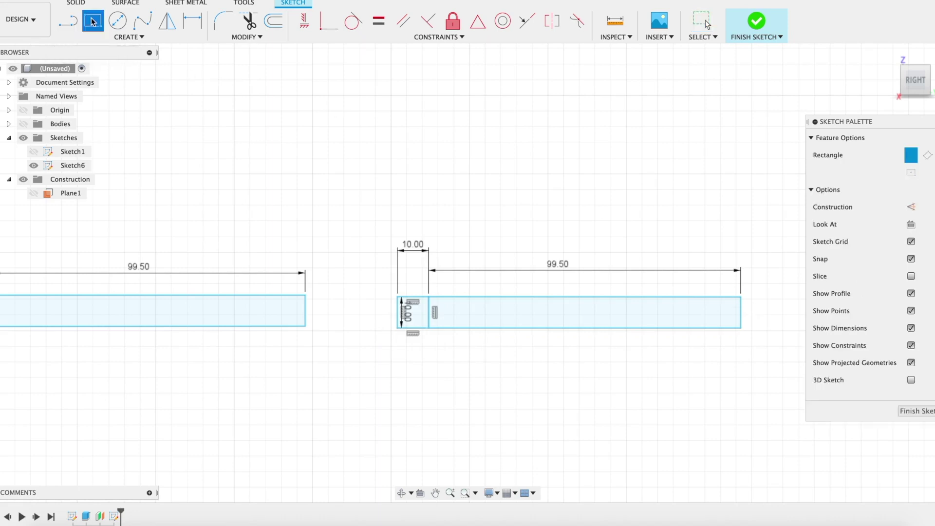
left_click(741, 297)
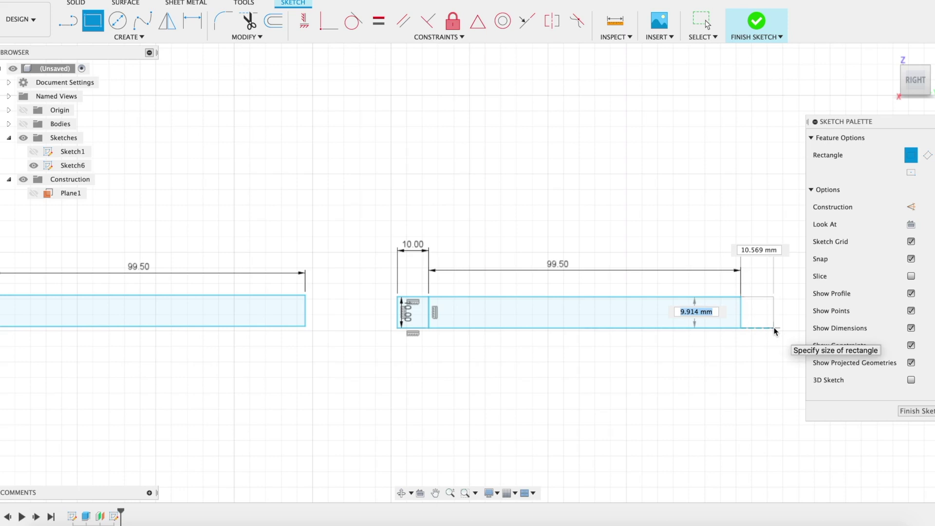
type("10")
key("Tab")
type("10")
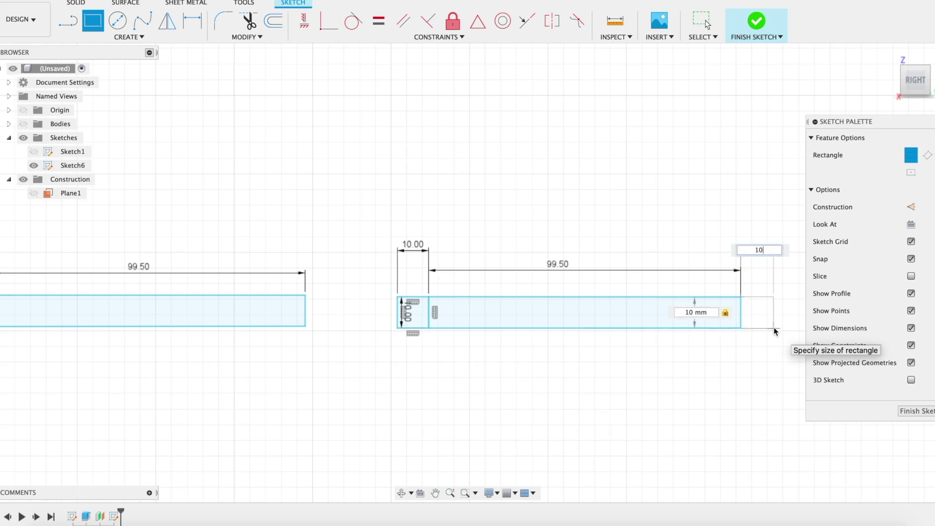
key("Return")
key("Escape")
- Add a 10 × 10 mm square at the next slat's top-left corner
middle_click_drag(773, 327, 399, 329)
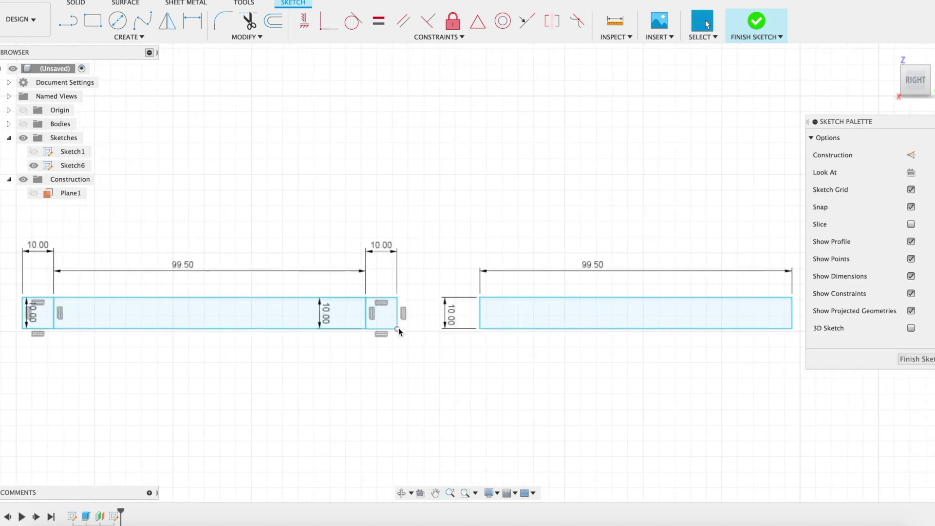
left_click(93, 20)
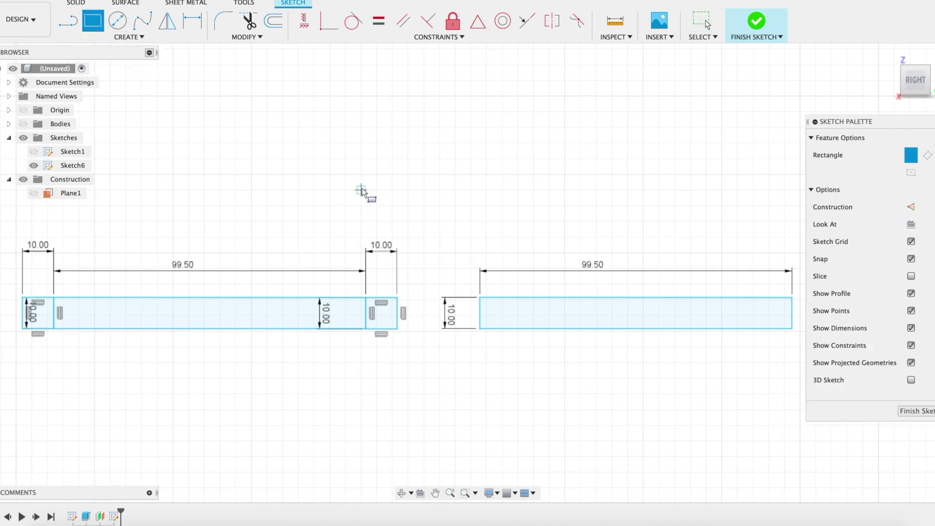
left_click(480, 299)
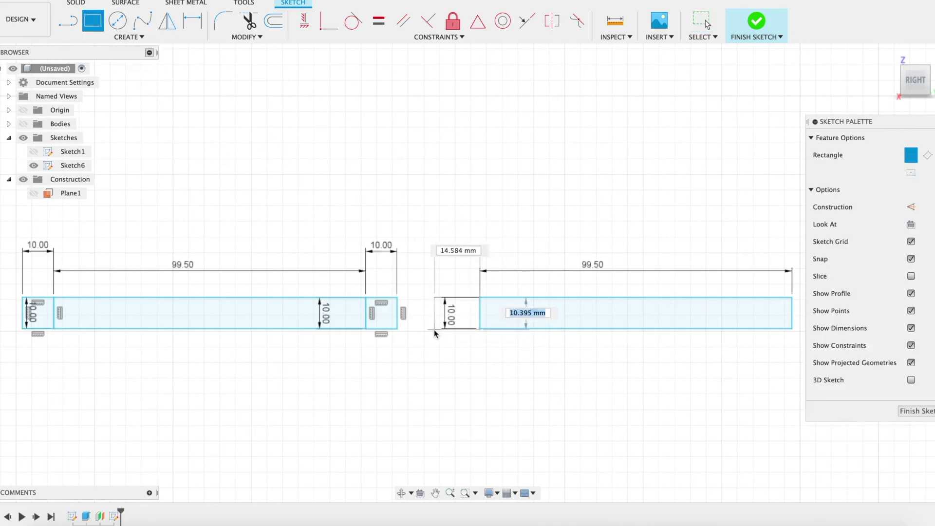
type("10")
key("Tab")
type("10")
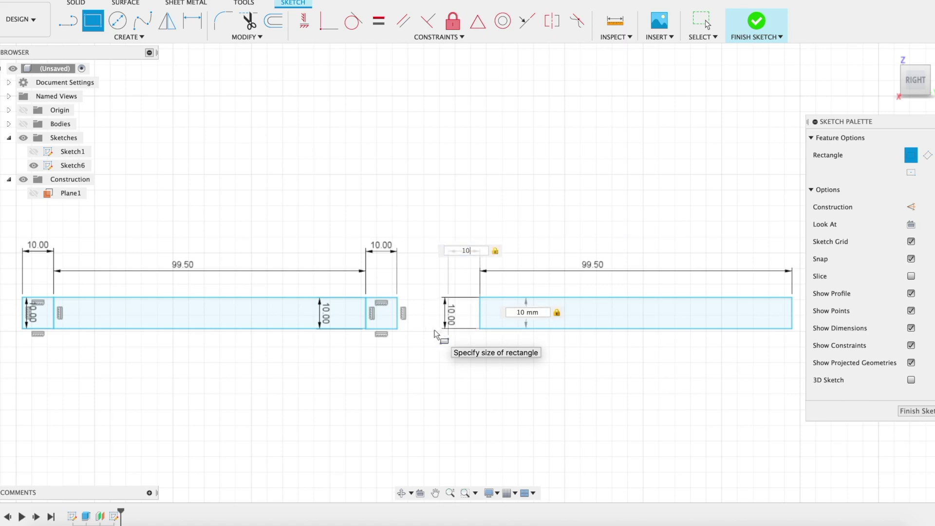
key("Return")
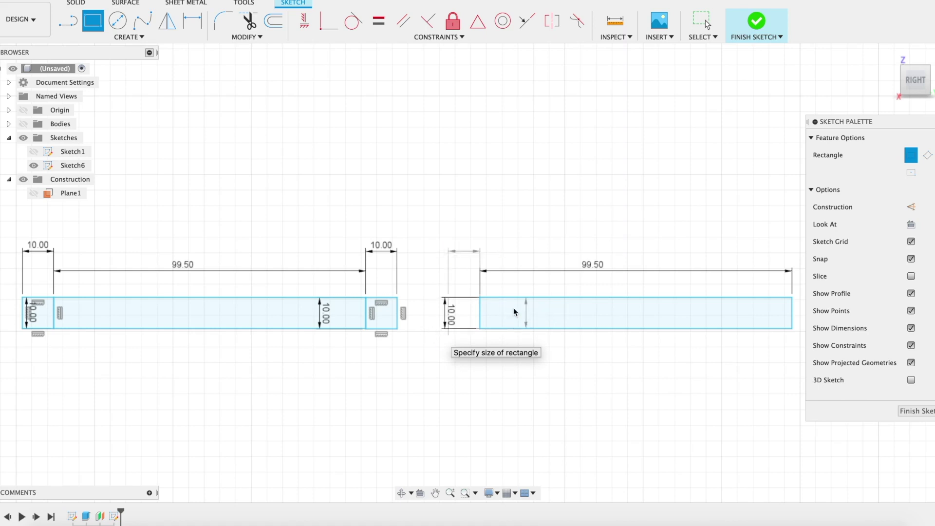
key("Escape")
- Add a 10 × 10 mm square at that slat's right-end corner
middle_click_drag(657, 338, 417, 330)
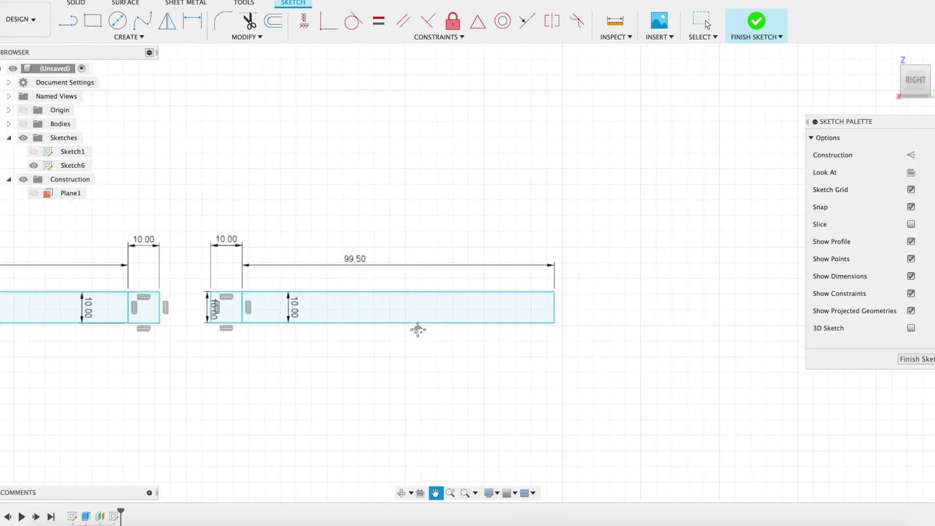
left_click(92, 21)
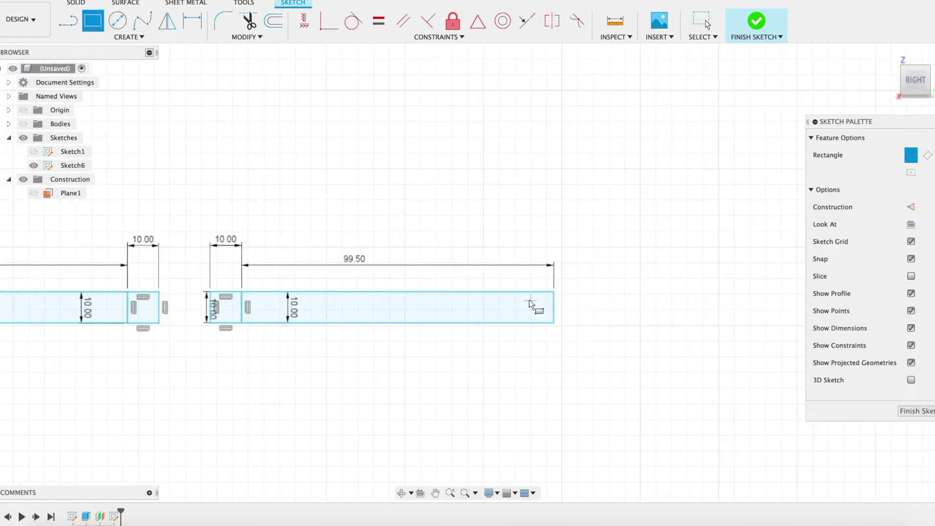
left_click(554, 292)
type("10")
key("Tab")
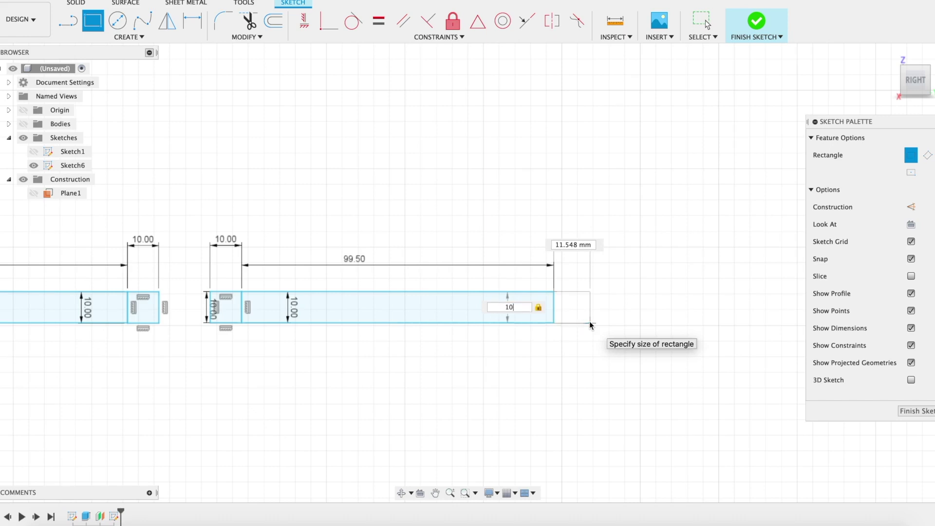
type("10")
key("Tab")
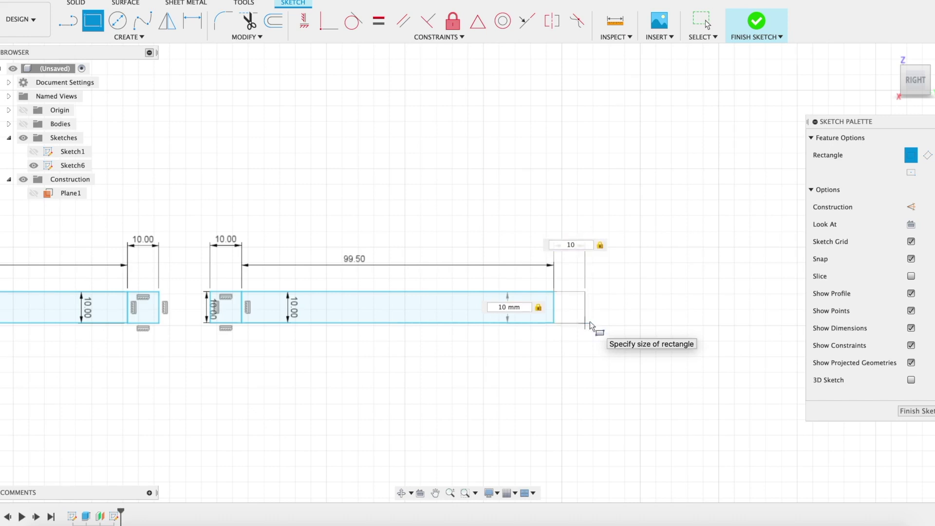
key("Return")
- Add a 10 × 10 mm square at the last slat's top-left corner
scroll(331, 266, "right", 10)
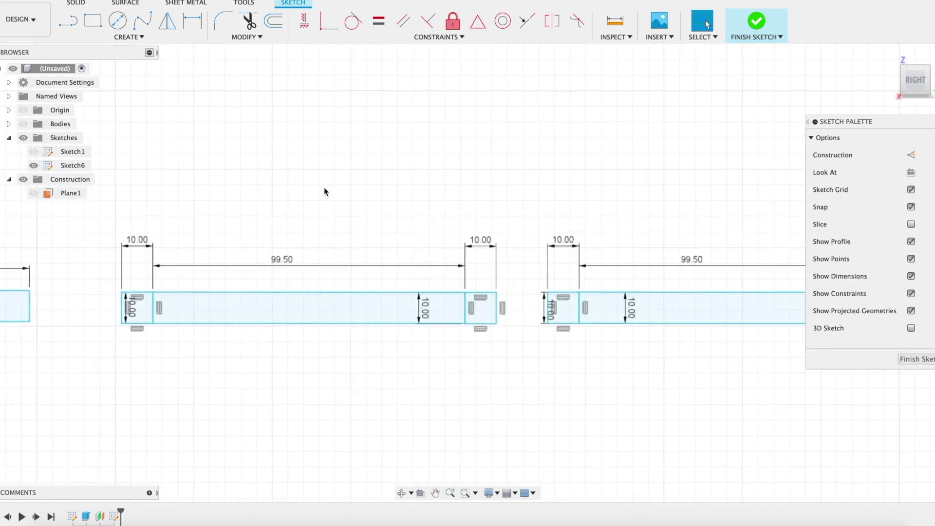
scroll(545, 199, "left", 10)
scroll(472, 274, "up", 3)
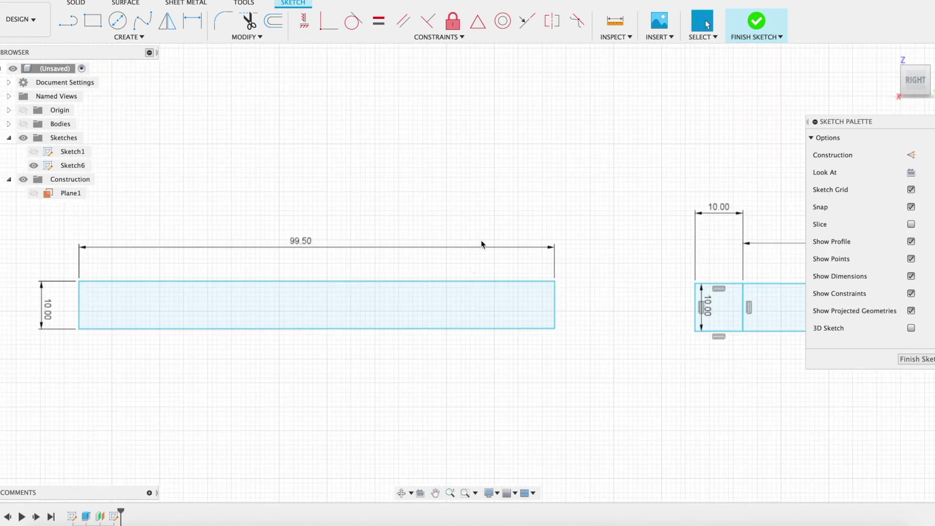
scroll(625, 237, "left", 10)
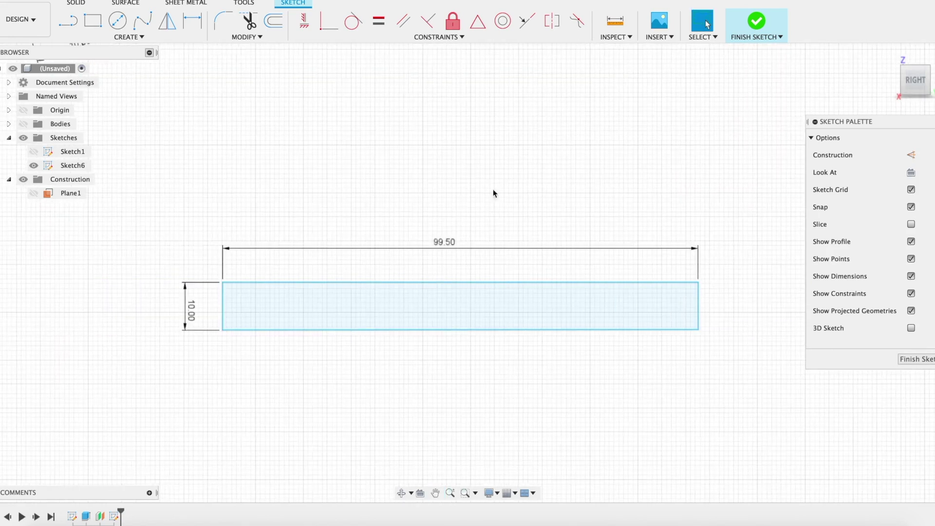
left_click(93, 23)
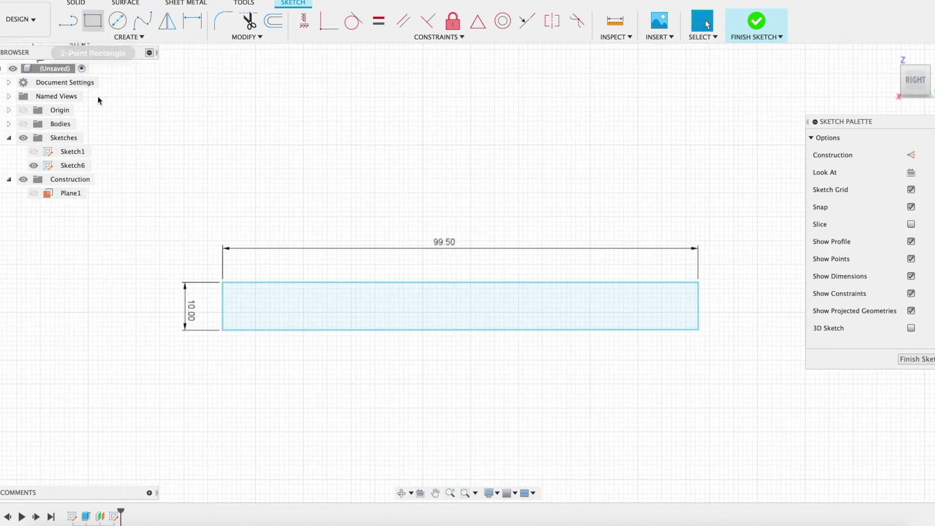
left_click(222, 283)
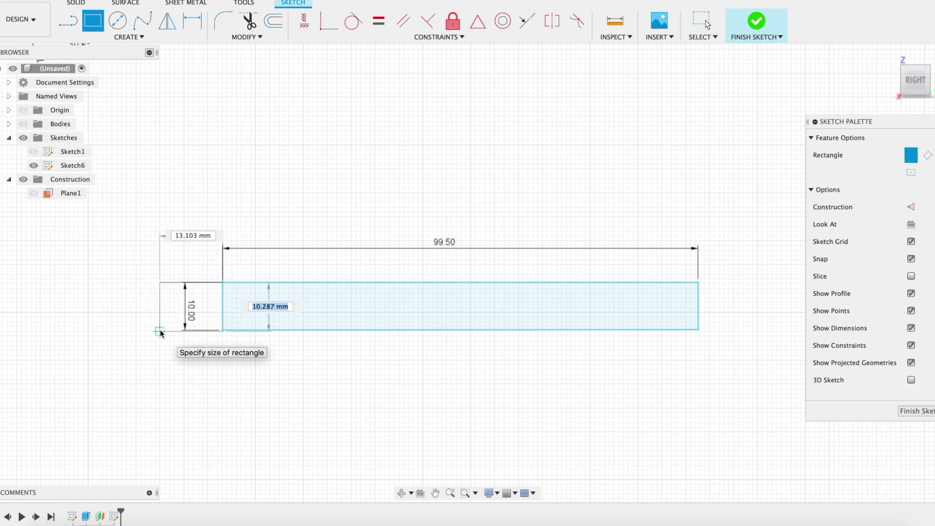
type("10")
key("Tab")
type("10")
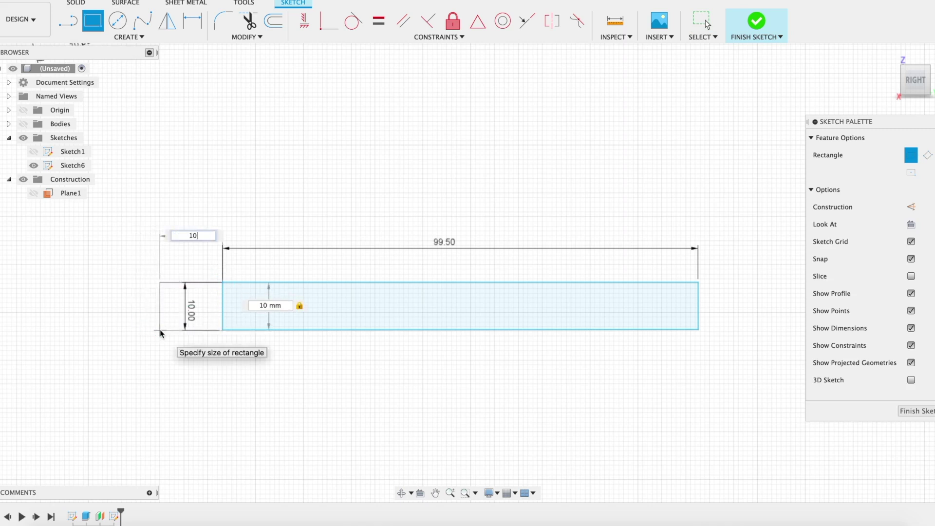
key("Return")
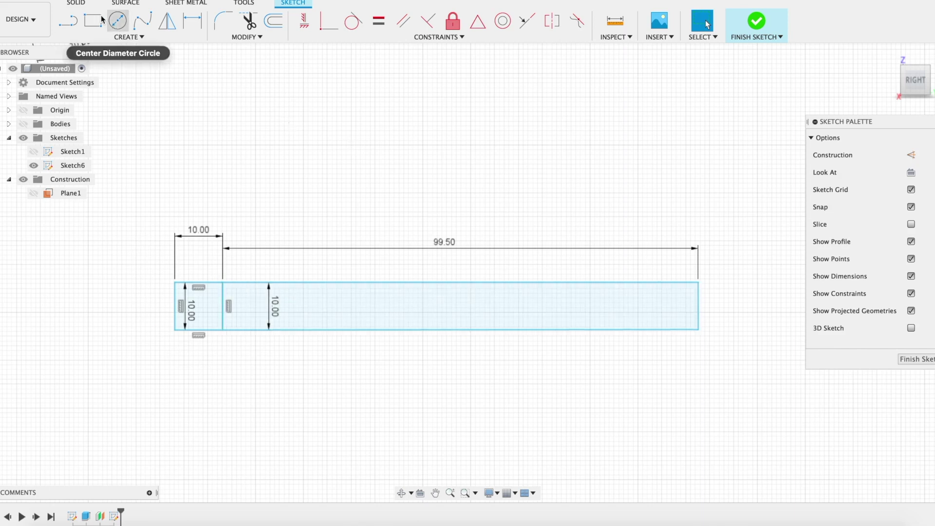
- Add a 10 × 10 mm square at the last slat's top-right corner
left_click(93, 20)
left_click(702, 294)
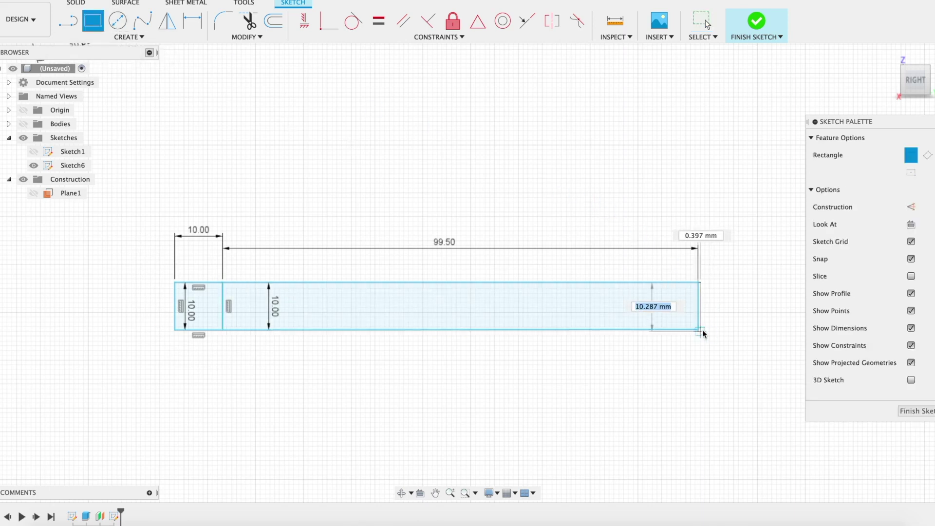
type("10")
key("Tab")
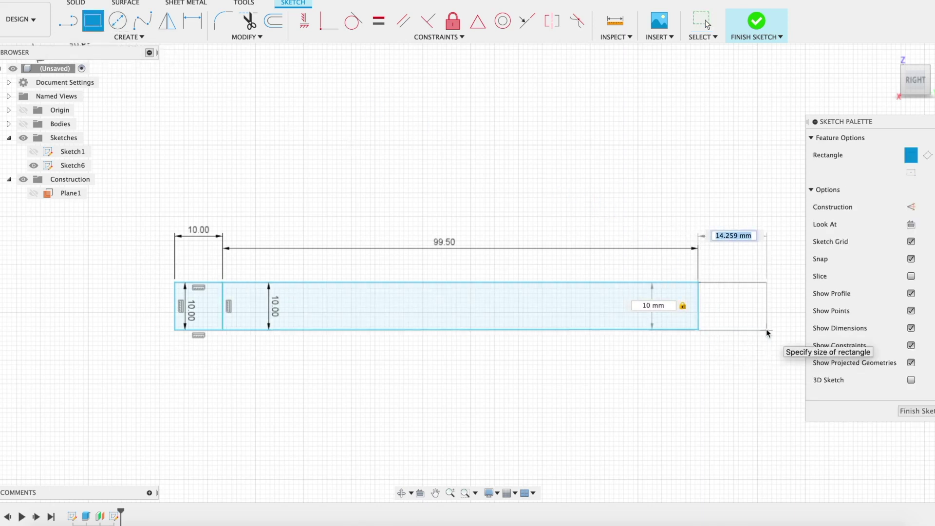
type("10")
key("Return")
- Draw a 10 mm 3-point rectangle square across the tilted slat's lower end
mouse_move(767, 334)
left_mouse_down()
mouse_move(390, 180)
mouse_move(309, 251)
mouse_move(289, 307)
mouse_move(291, 294)
left_mouse_up()
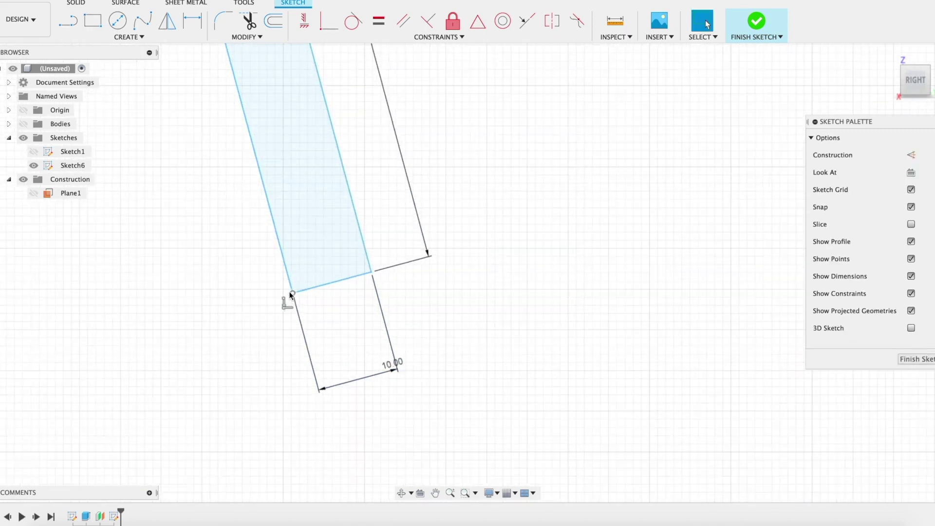
left_click_drag(355, 382, 334, 312)
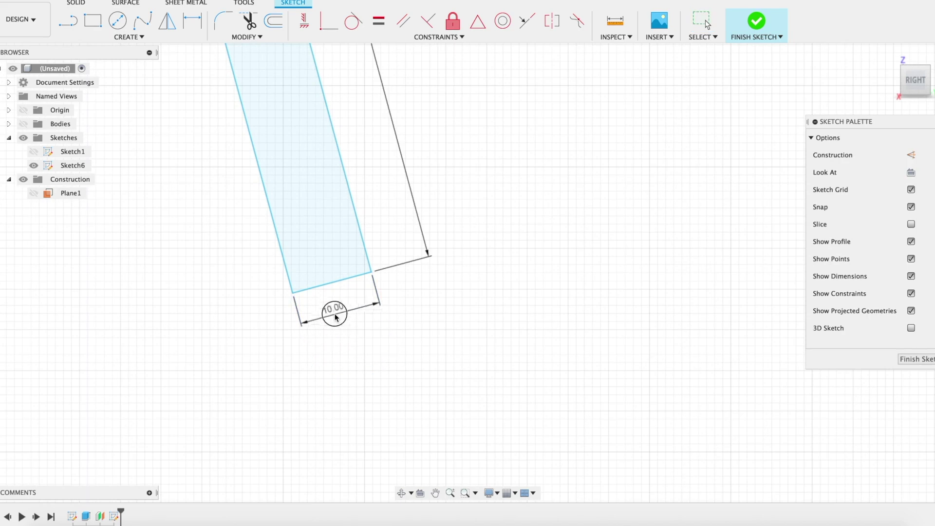
left_click(124, 37)
mouse_move(102, 61)
left_click(212, 75)
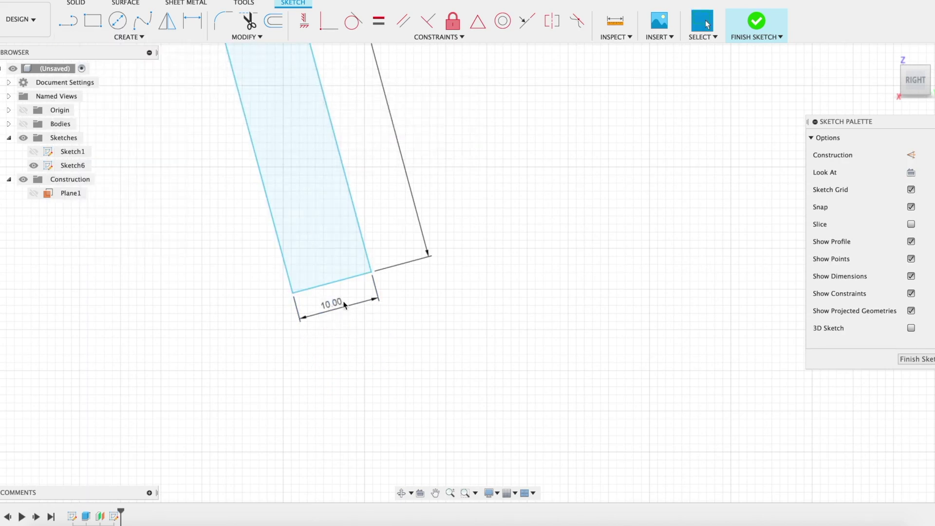
left_click(292, 293)
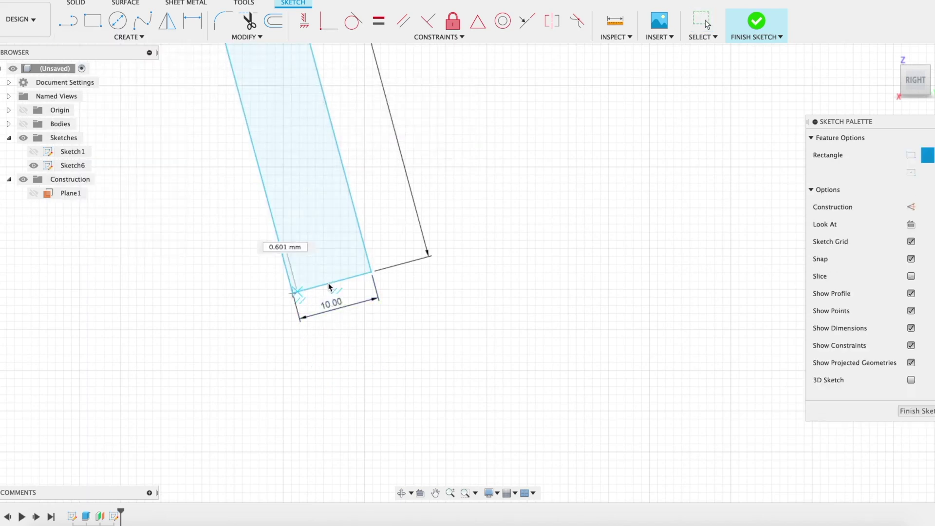
left_click(371, 272)
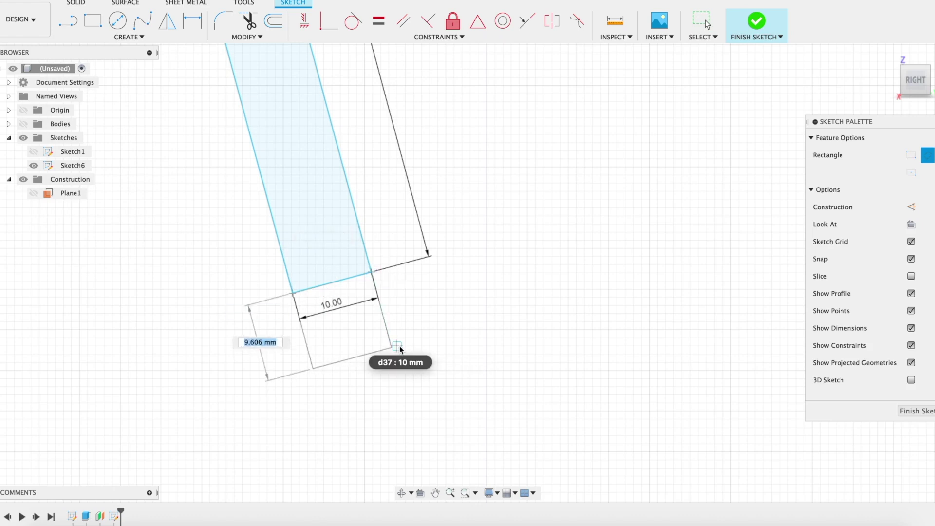
type("10")
key("Return")
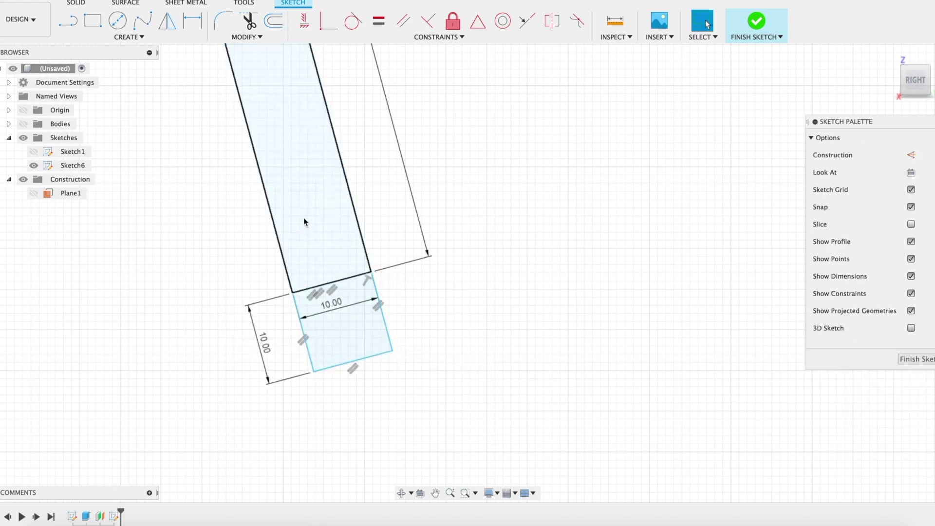
- Add a 10 mm 3-point rectangle tenon at the long tilted slat's corner end
middle_click_drag(285, 145, 363, 434)
mouse_move(277, 100)
middle_mouse_down()
mouse_move(277, 156)
mouse_move(354, 465)
middle_mouse_up()
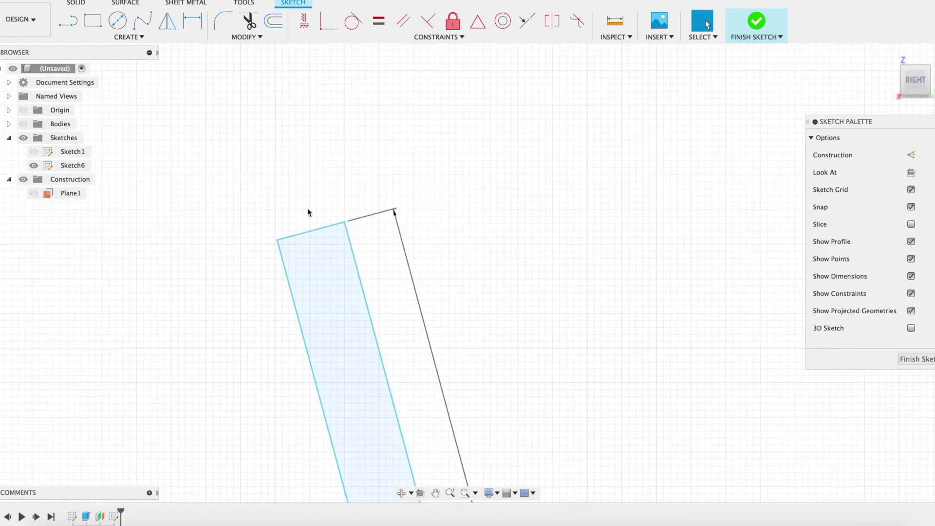
left_click(124, 38)
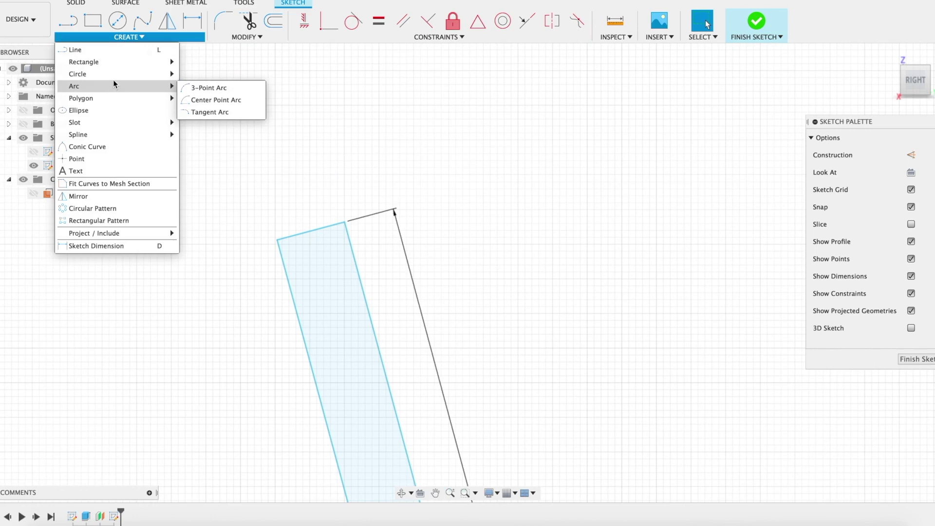
mouse_move(151, 61)
left_click(238, 77)
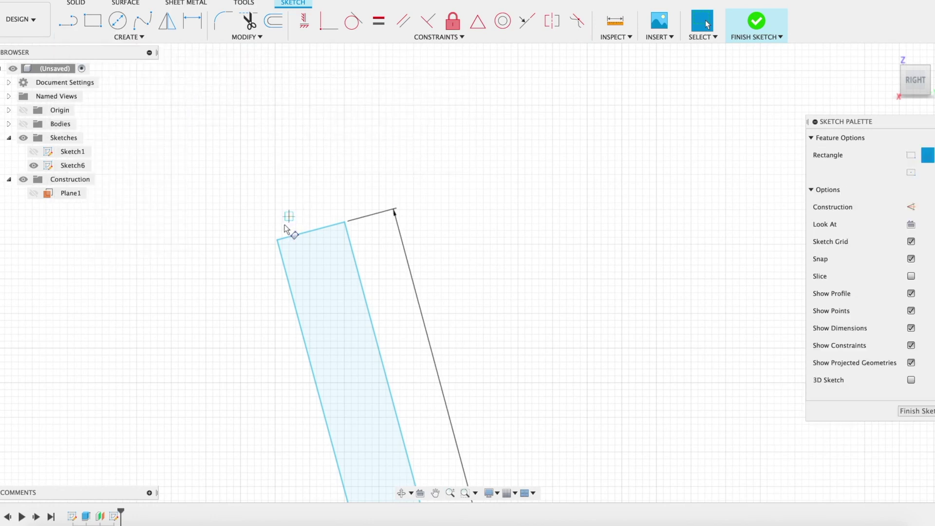
left_click(278, 241)
left_click(346, 223)
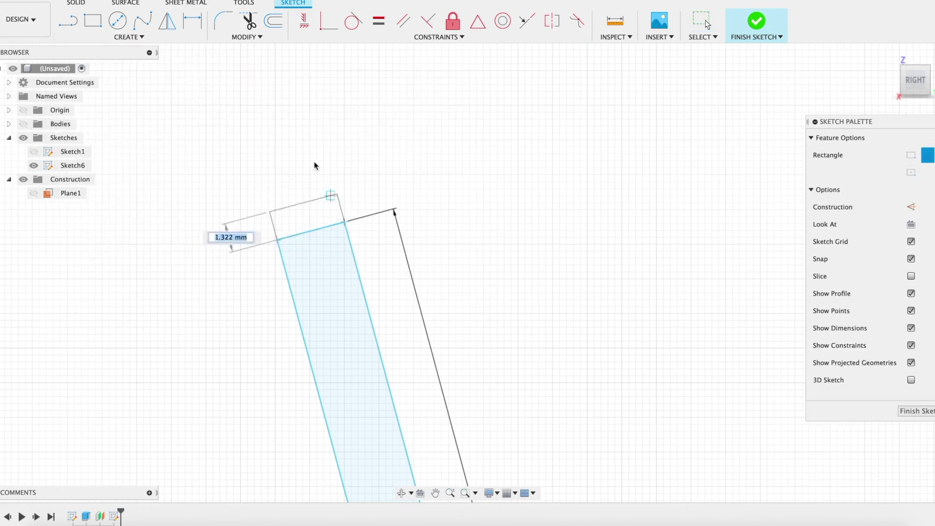
type("10")
key("Return")
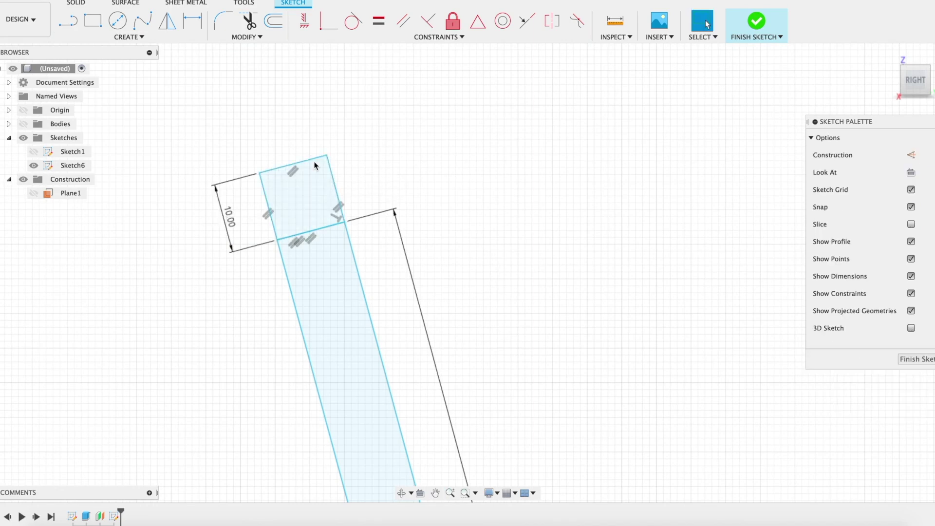
- Add a 10 mm 3-point rectangle tenon at the slat's other end
middle_click_drag(298, 130, 301, 234)
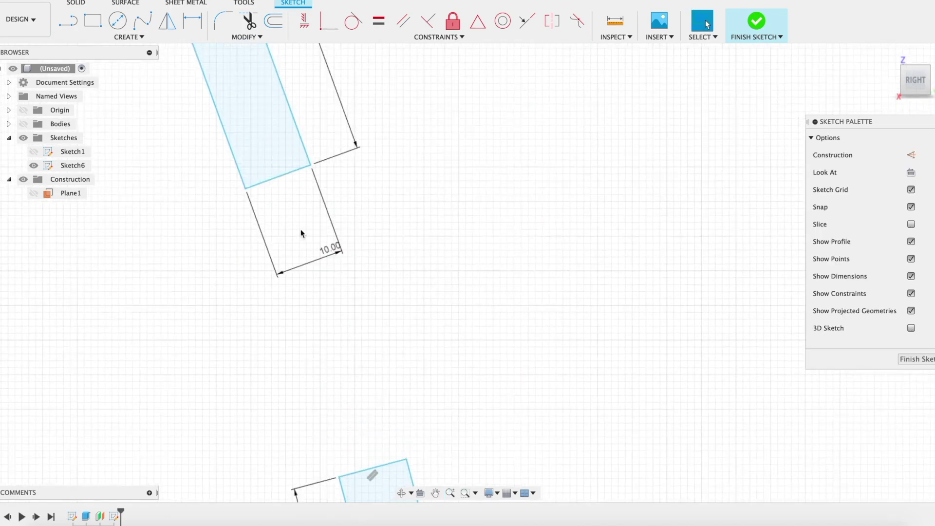
left_click(124, 38)
mouse_move(137, 62)
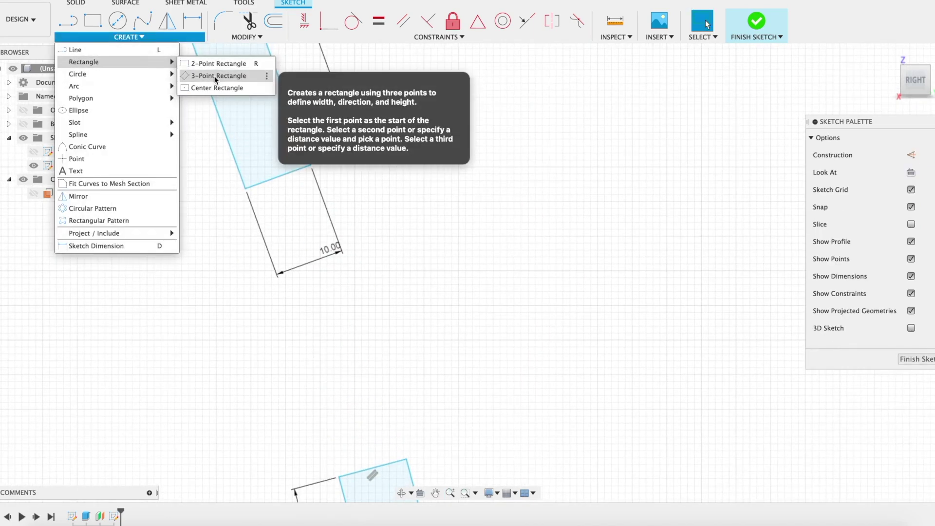
left_click(215, 76)
left_click(246, 188)
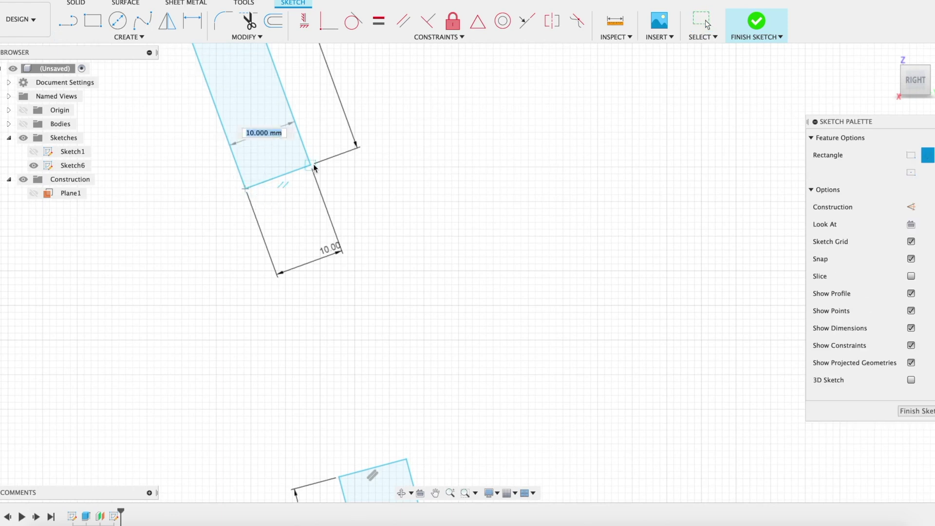
left_click(310, 165)
type("10")
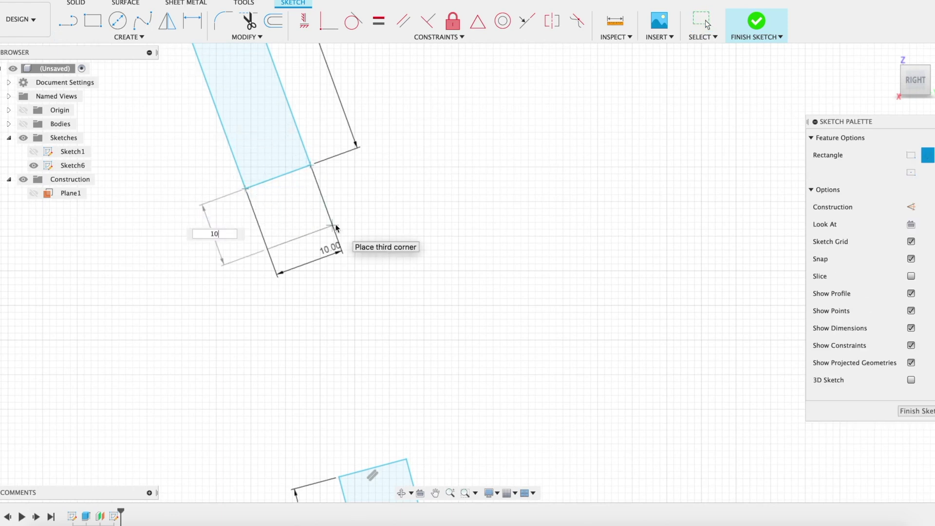
key("Return")
scroll(376, 382, "down", 5)
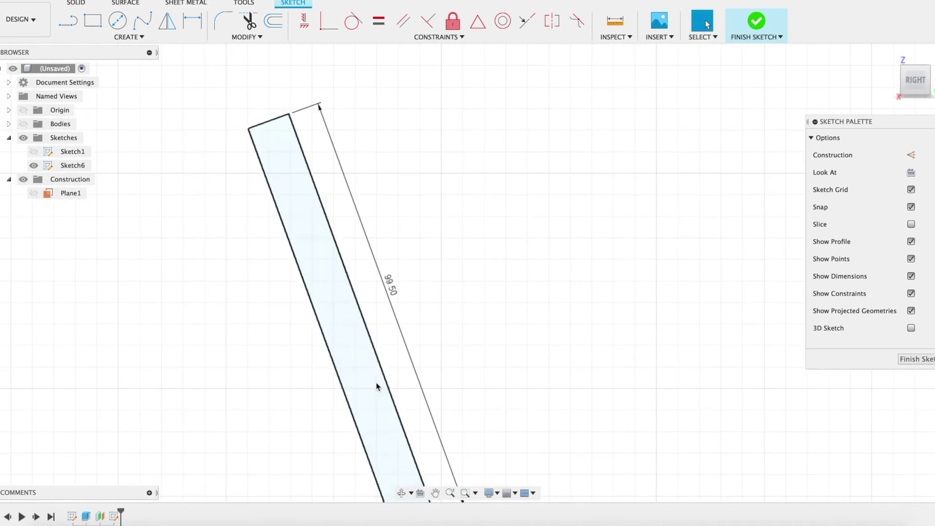
- Add a 10 mm 3-point rectangle tenon at the next slanted slat's end
scroll(265, 80, "up", 3)
left_click(141, 37)
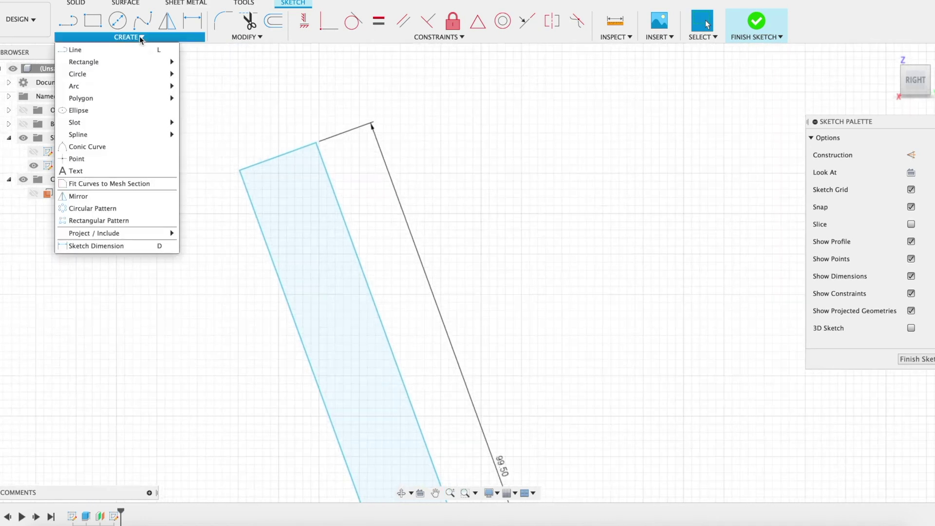
mouse_move(125, 63)
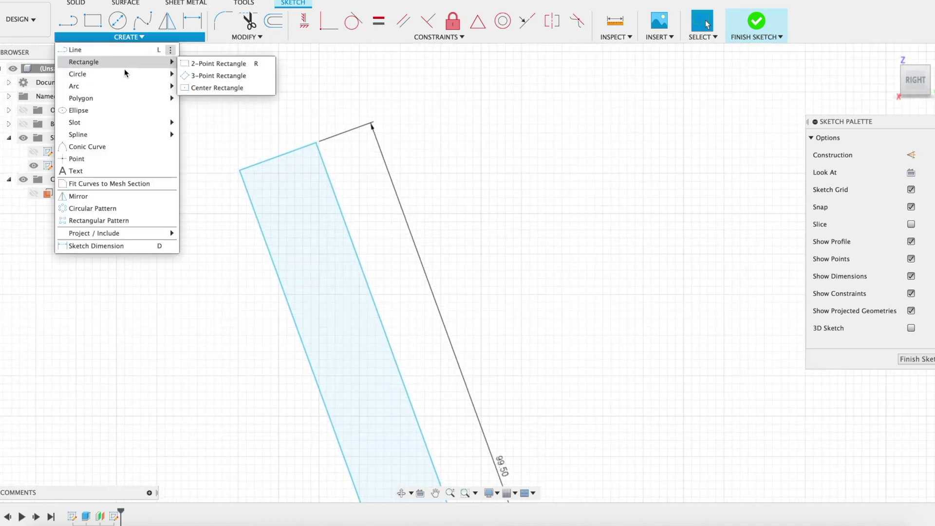
left_click(210, 76)
left_click(240, 170)
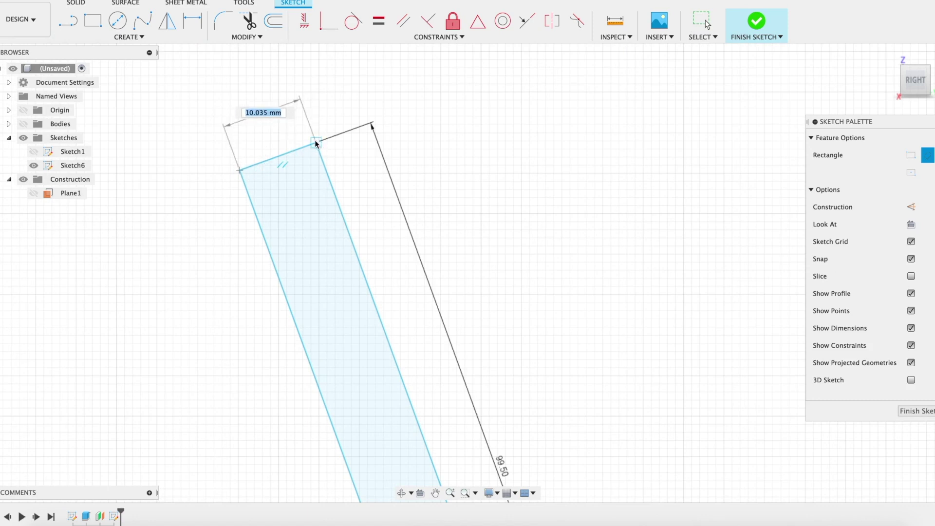
left_click(316, 144)
type("10")
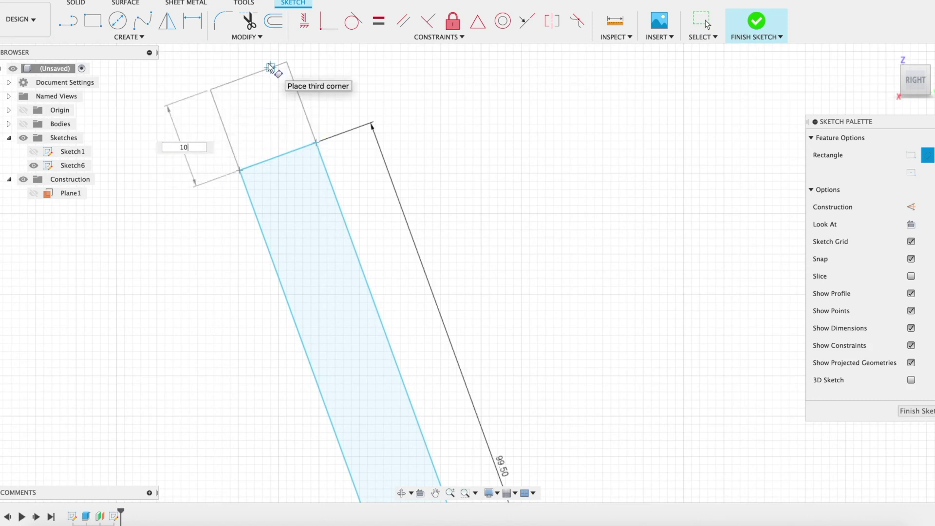
key("Return")
key("Escape")
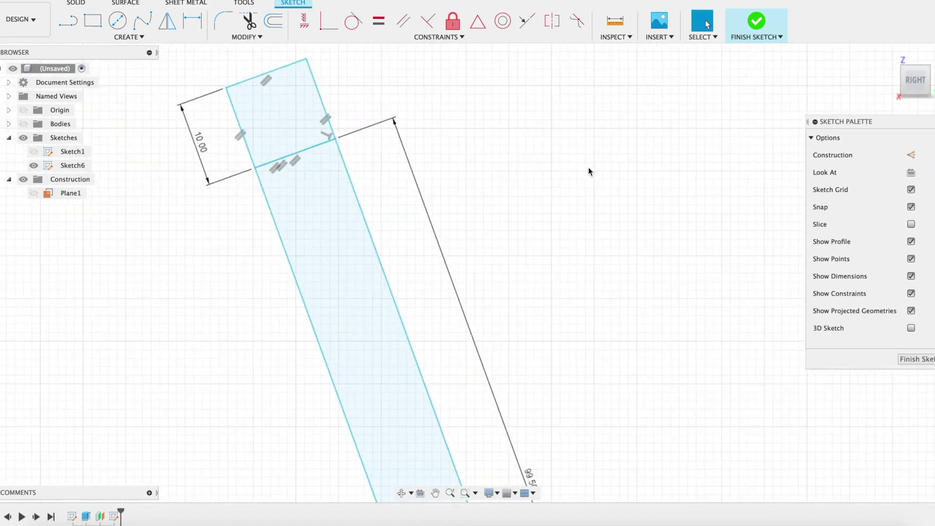
- Add a 10 mm 3-point rectangle tenon at another slat's lower corner
scroll(588, 167, "down", 3)
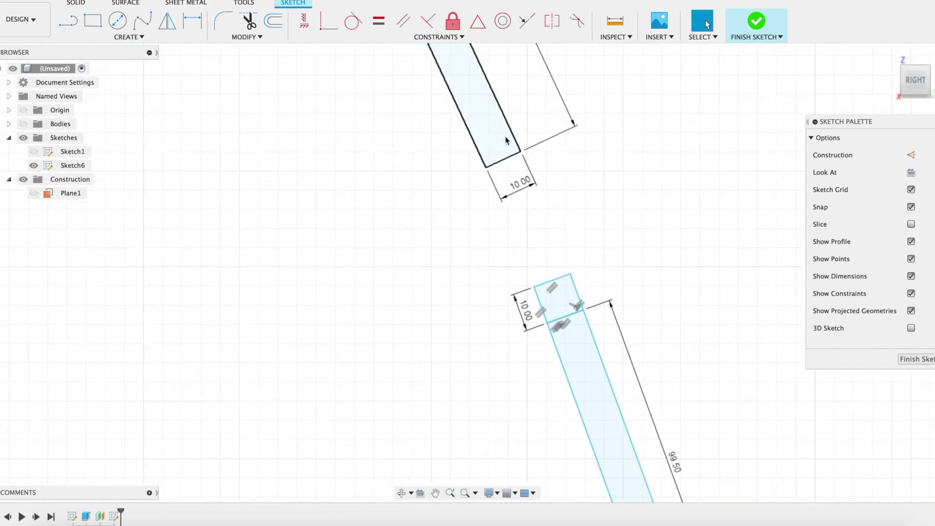
scroll(505, 138, "up", 2)
left_click(127, 38)
mouse_move(119, 62)
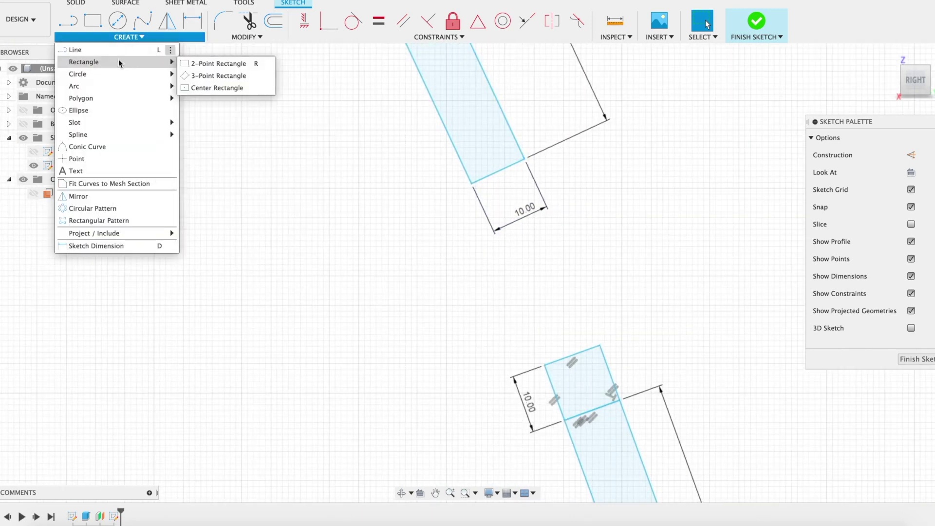
left_click(221, 76)
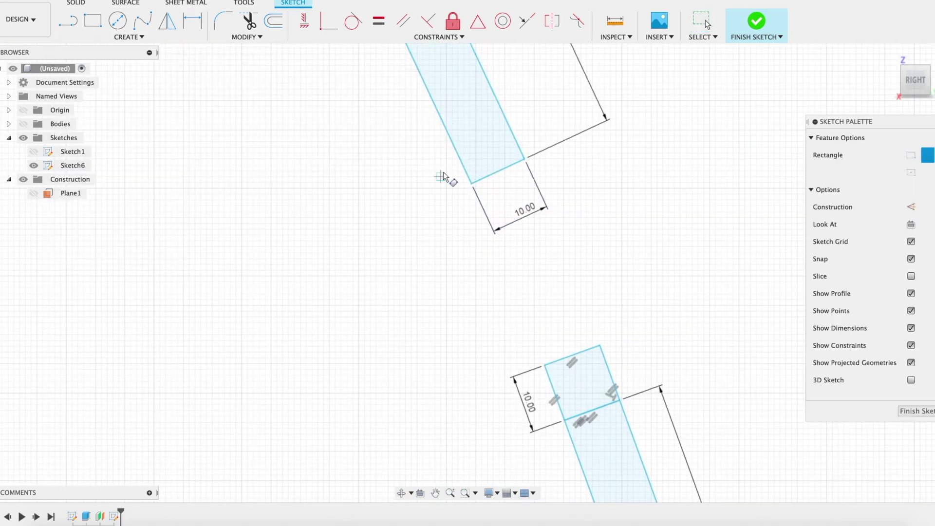
left_click(471, 184)
left_click(524, 160)
type("1")
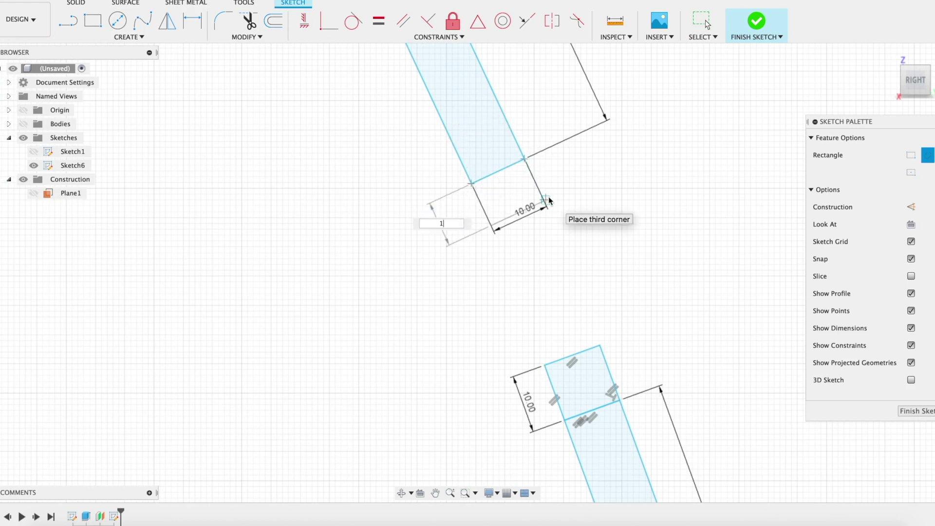
type("0")
key("Return")
key("Escape")
- Add a 10 mm 3-point rectangle tenon at the long slat's far top corner
middle_click_drag(486, 99, 565, 307)
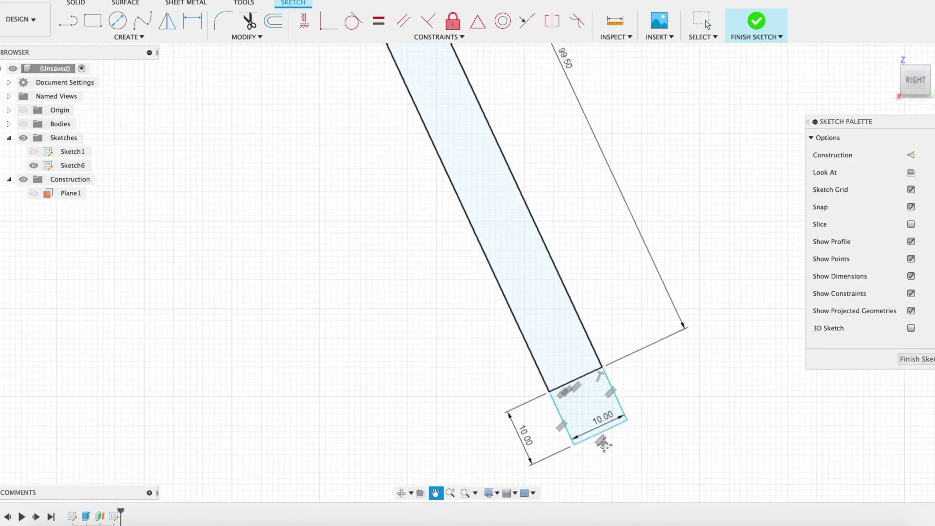
middle_click_drag(400, 47, 481, 263)
middle_click_drag(481, 129, 560, 429)
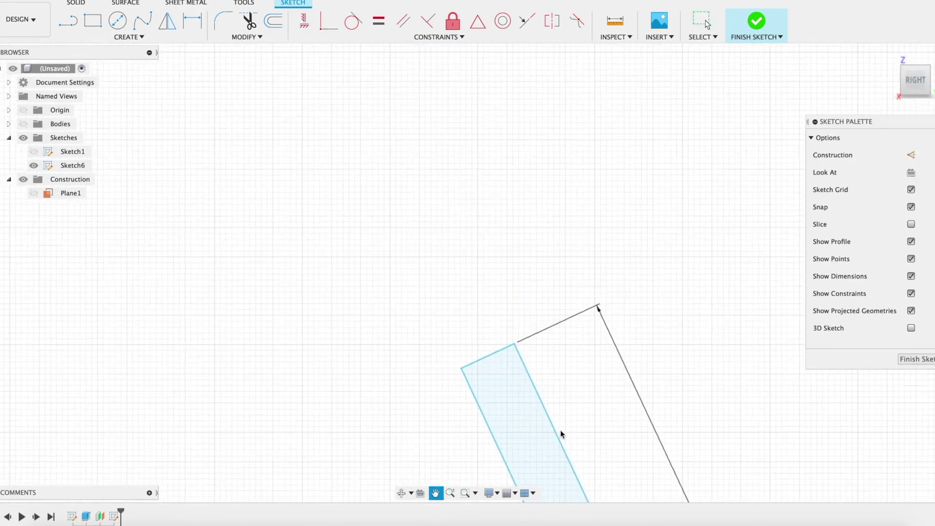
left_click(99, 38)
mouse_move(107, 61)
left_click(216, 76)
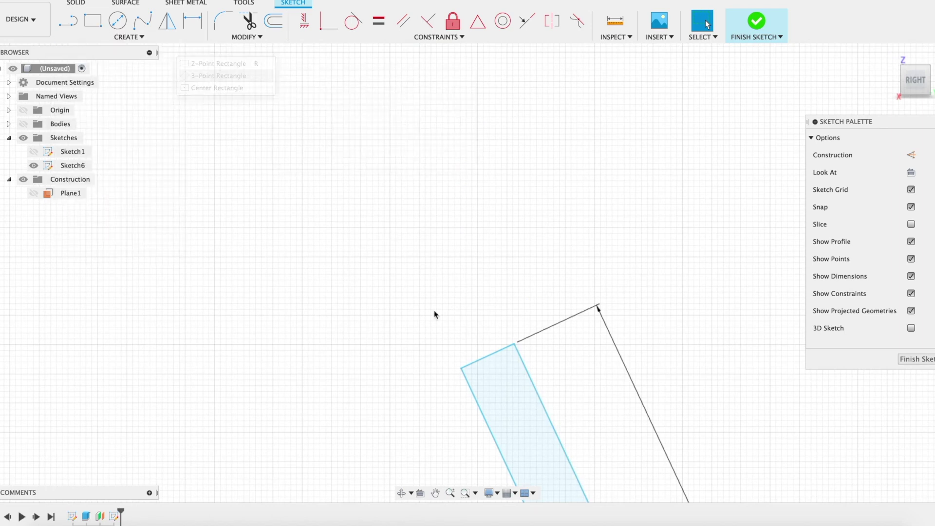
left_click(461, 368)
left_click(514, 345)
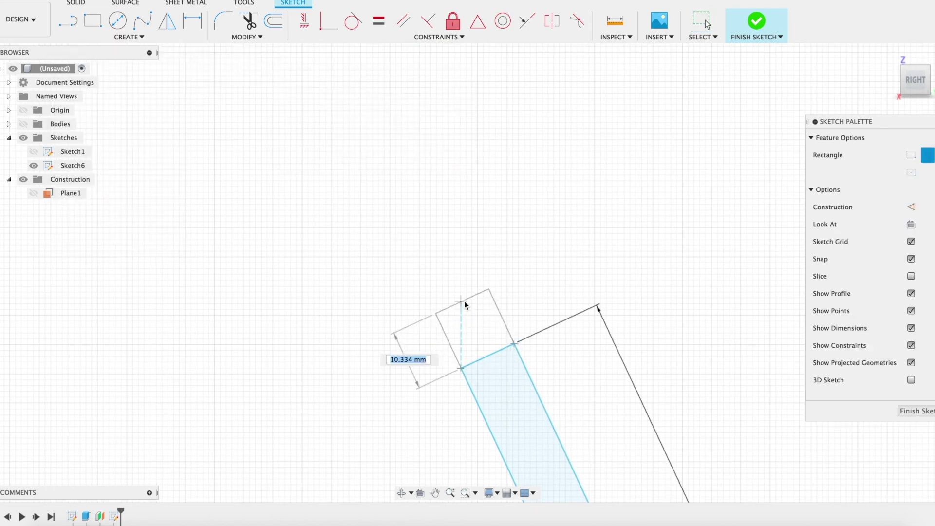
type("10")
key("Return")
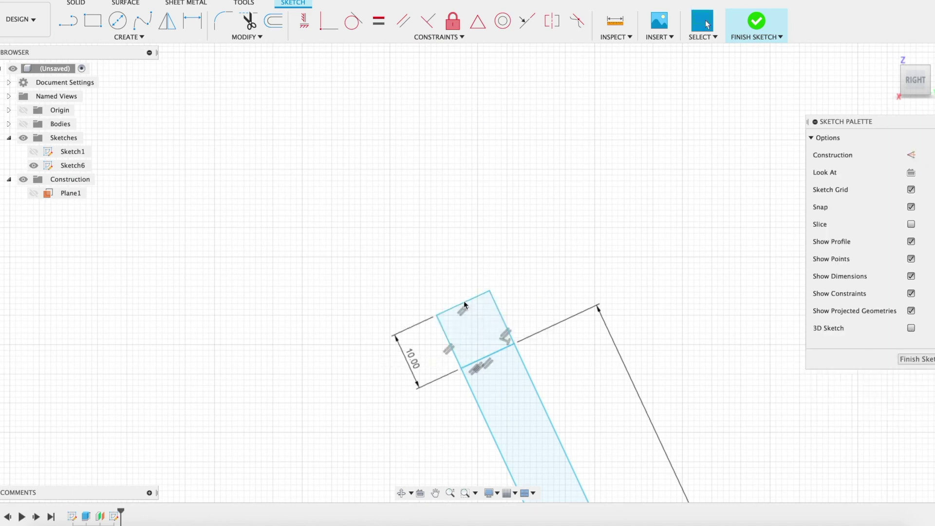
scroll(563, 377, "down", 6)
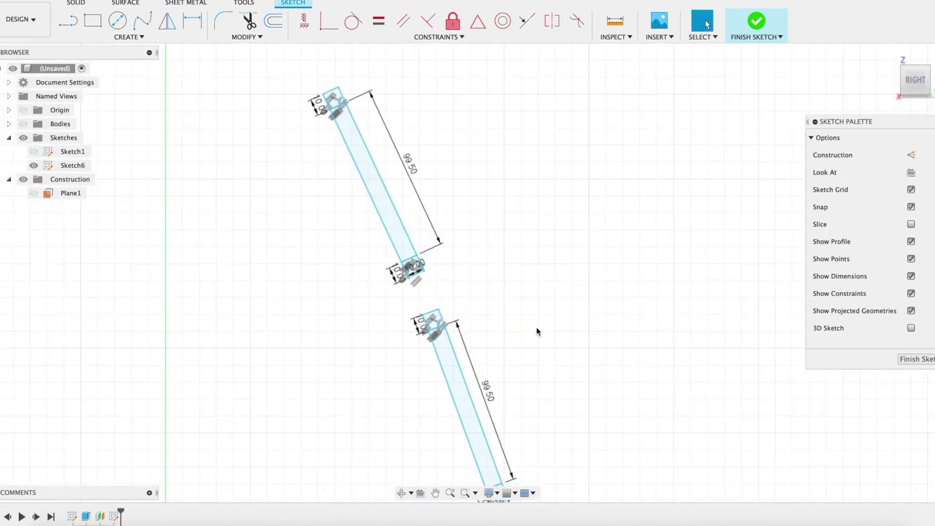
- Zoom to check every slat's 10 mm end squares, orbit via the ViewCube, and finish Sketch6
scroll(540, 331, "down", 5)
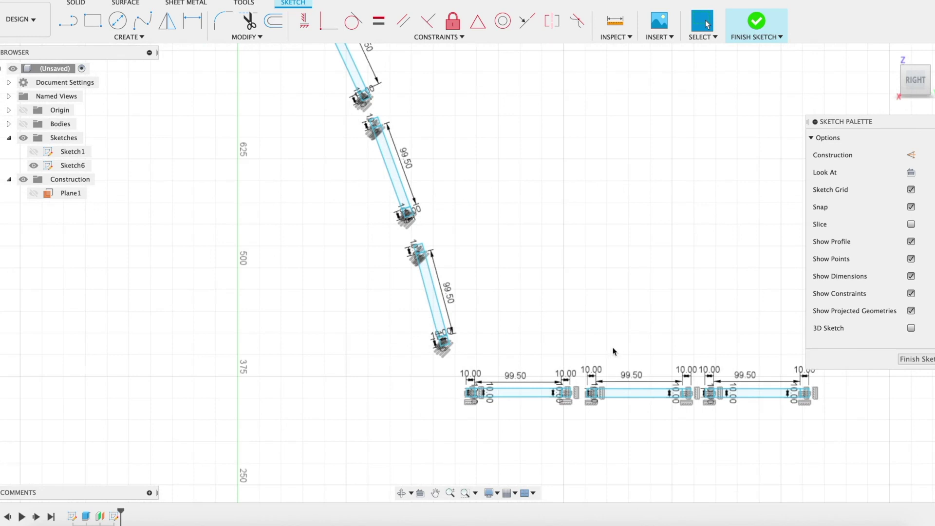
scroll(623, 349, "up", 2)
scroll(575, 385, "up", 4)
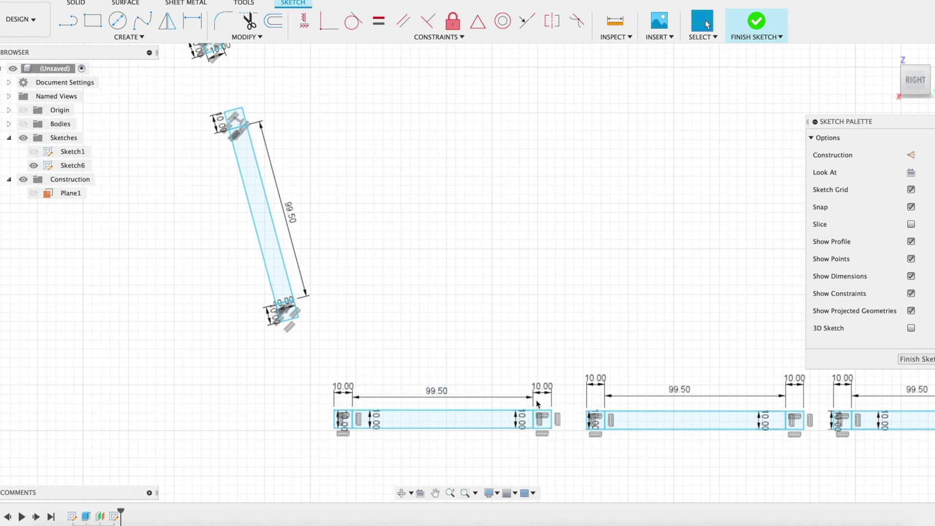
scroll(626, 381, "down", 1)
scroll(627, 381, "down", 4)
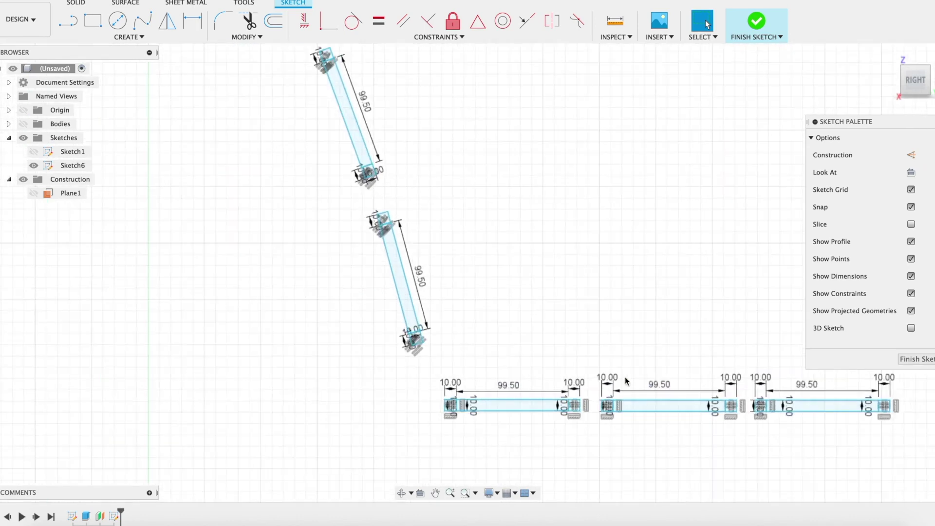
scroll(651, 318, "up", 1)
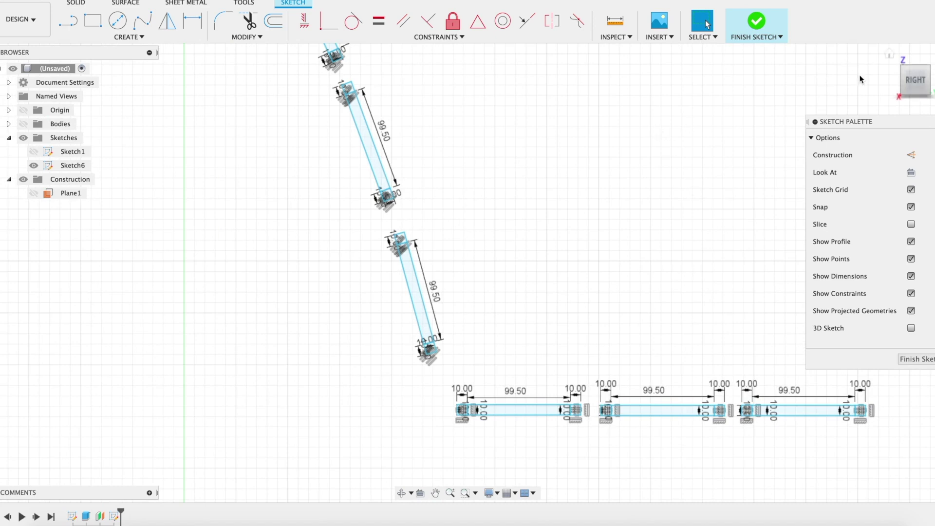
mouse_move(916, 94)
mouse_move(916, 94)
left_mouse_down()
mouse_move(838, 97)
mouse_move(859, 94)
mouse_move(848, 88)
left_mouse_up()
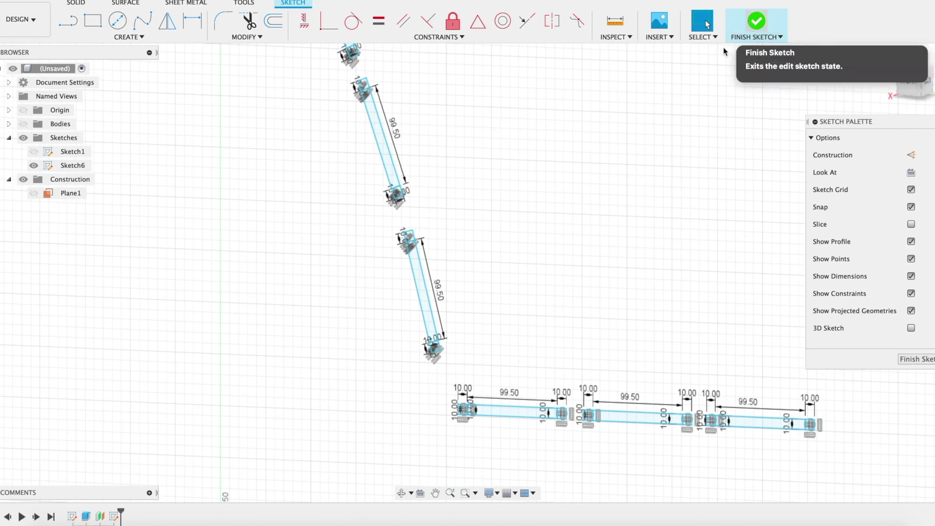
left_click(752, 27)
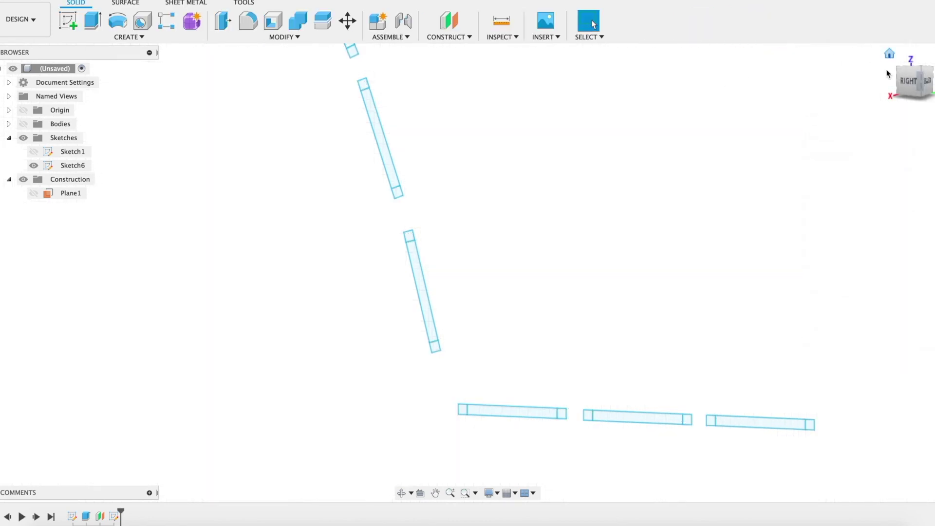
- Show Sketch1 and the model bodies and orbit to an angled view
left_click(34, 152)
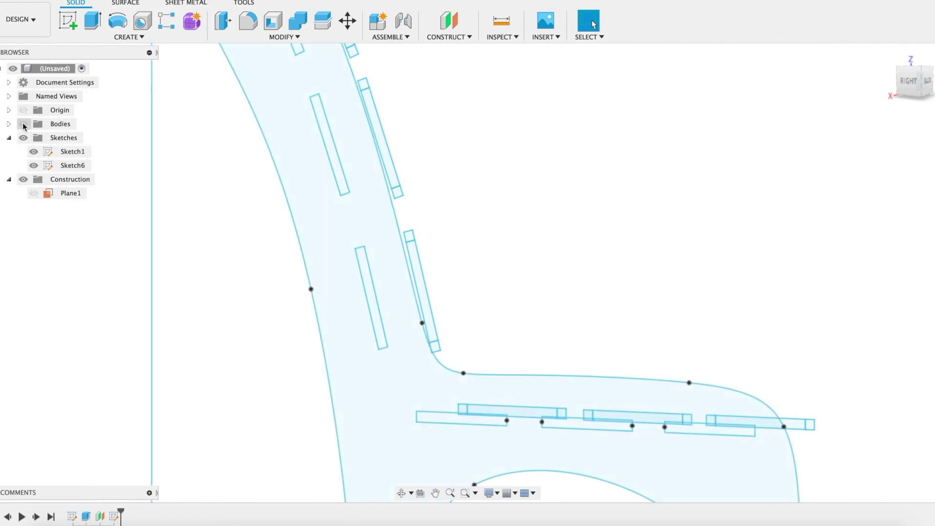
left_click(23, 124)
mouse_move(885, 105)
middle_mouse_down("shift")
mouse_move(833, 100)
mouse_move(864, 109)
mouse_move(874, 92)
mouse_move(820, 85)
mouse_move(875, 83)
mouse_move(742, 96)
mouse_move(879, 94)
middle_mouse_up("shift")
scroll(591, 159, "down", 5)
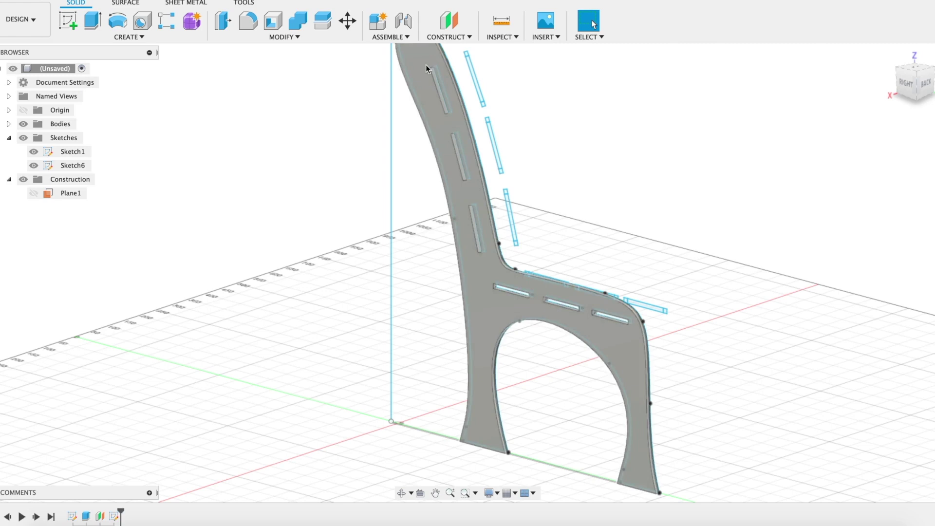
- Orbit to view from behind, zoom in on the slat profiles, and hide the bodies
mouse_move(909, 81)
middle_mouse_down("shift")
mouse_move(852, 90)
mouse_move(869, 95)
middle_mouse_up("shift")
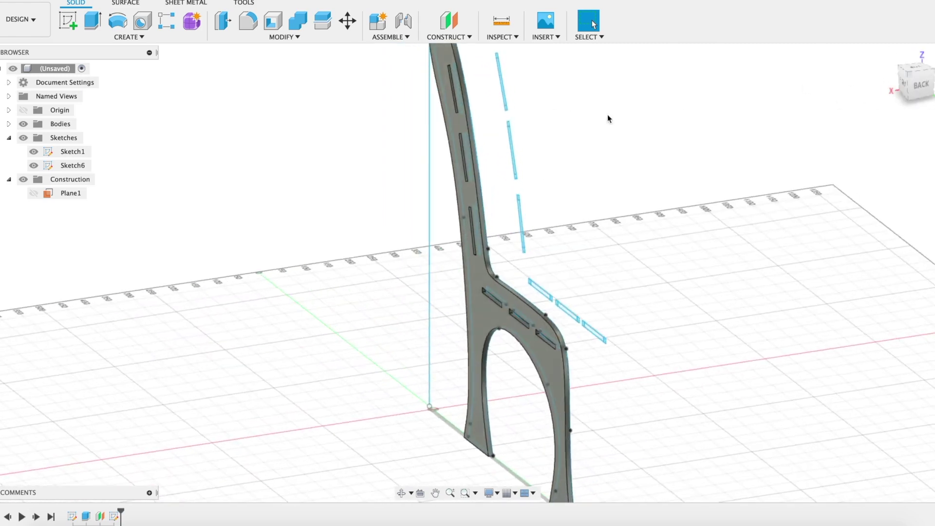
scroll(492, 73, "up", 4)
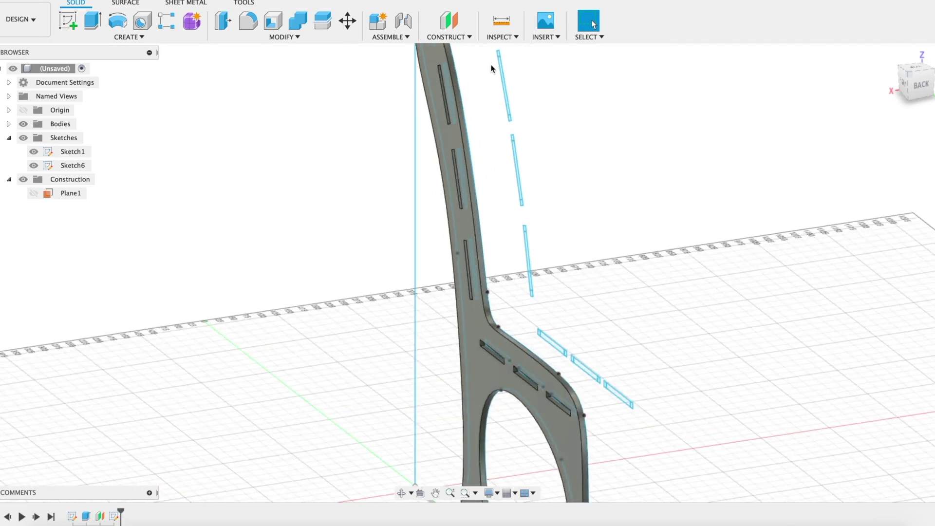
scroll(501, 73, "up", 5)
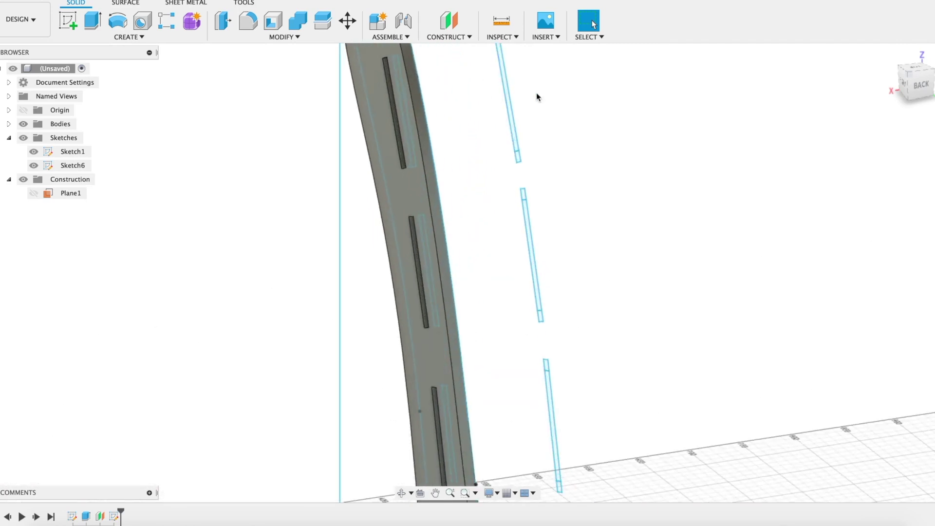
left_click(24, 124)
- Show the bodies again but hide the side panel Body1
left_click(24, 125)
left_click(9, 124)
left_click(34, 137)
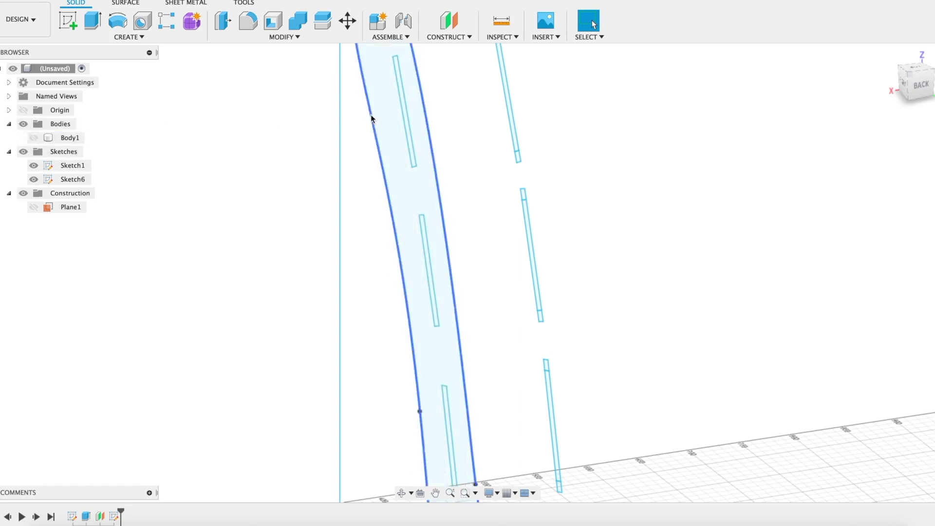
- Extrude the three backrest and three seat slat profiles 10 mm, then show Sketch6
key("e")
left_click(506, 98)
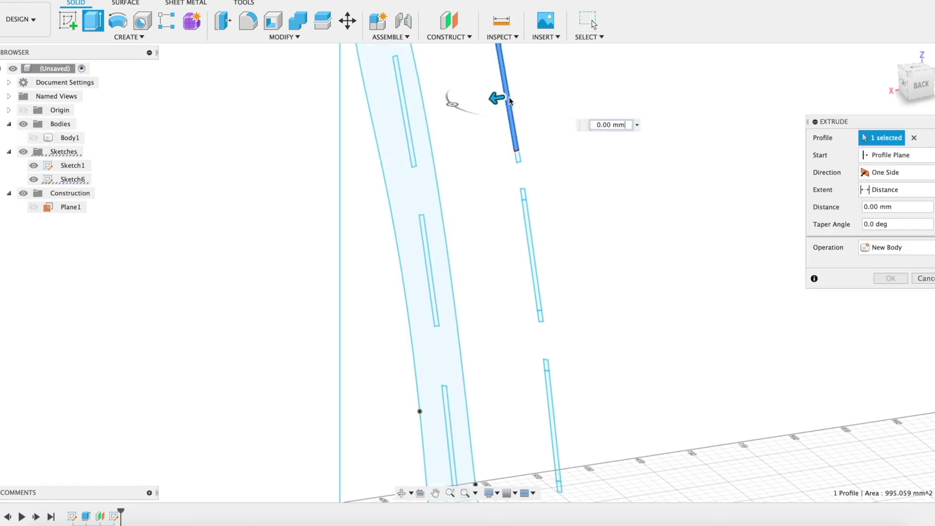
left_click(532, 250)
left_click(554, 424)
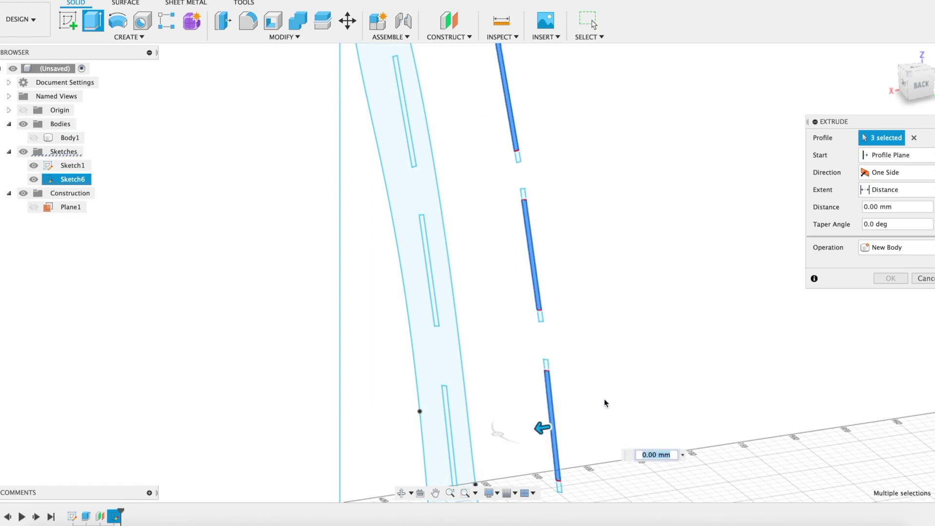
scroll(617, 355, "down", 5)
left_click(510, 360)
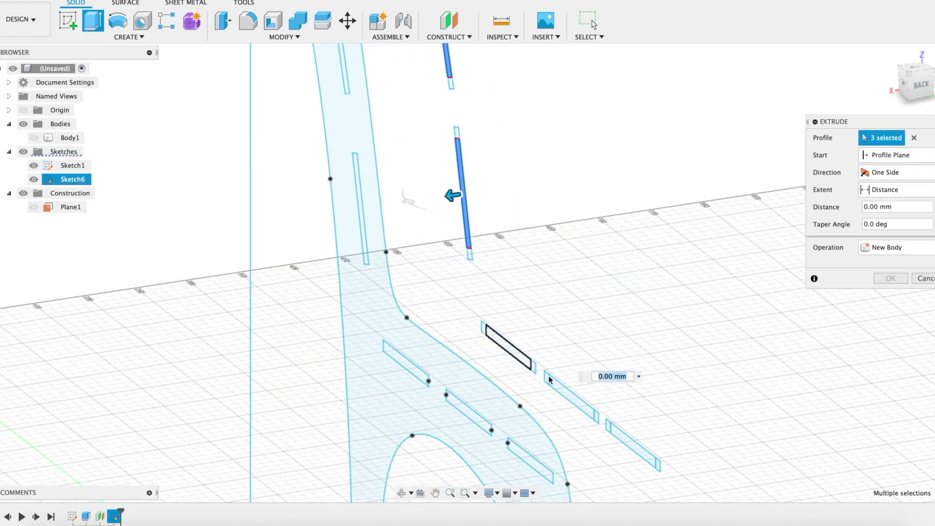
left_click(571, 395)
left_click(630, 445)
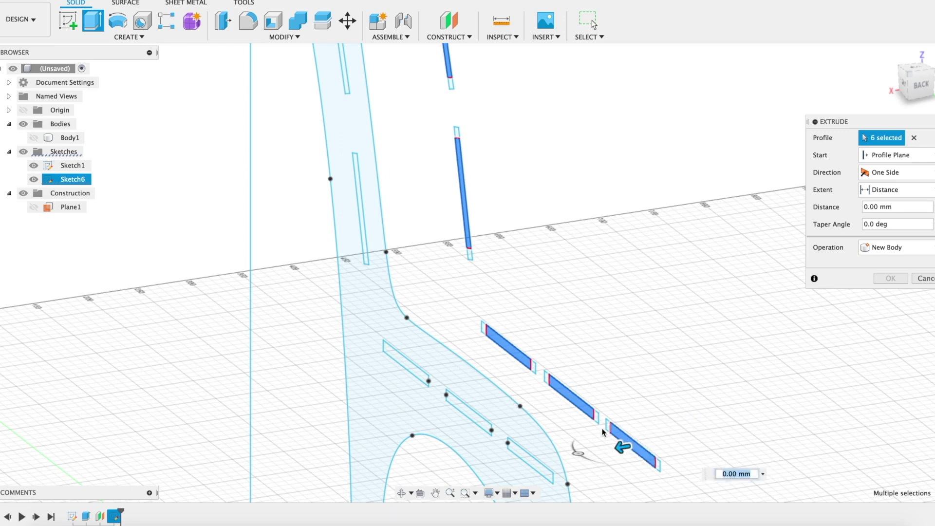
type("10")
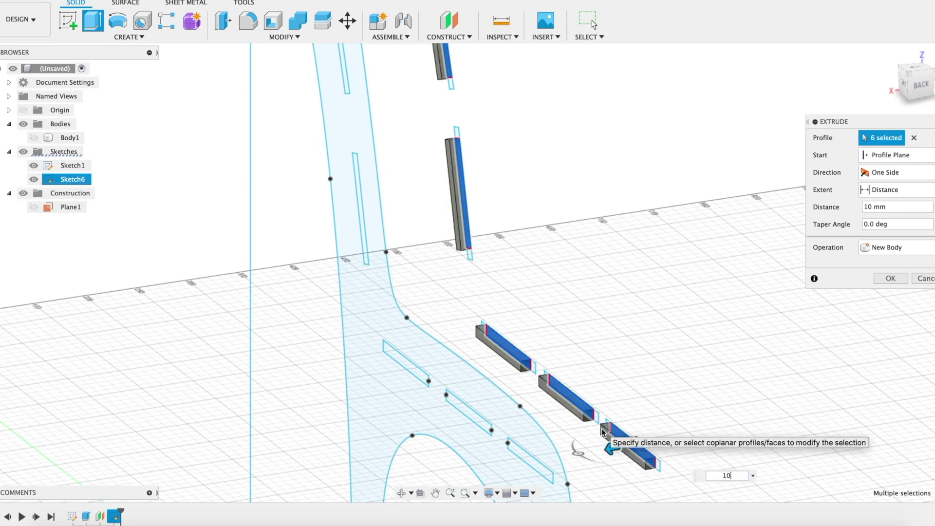
key("Return")
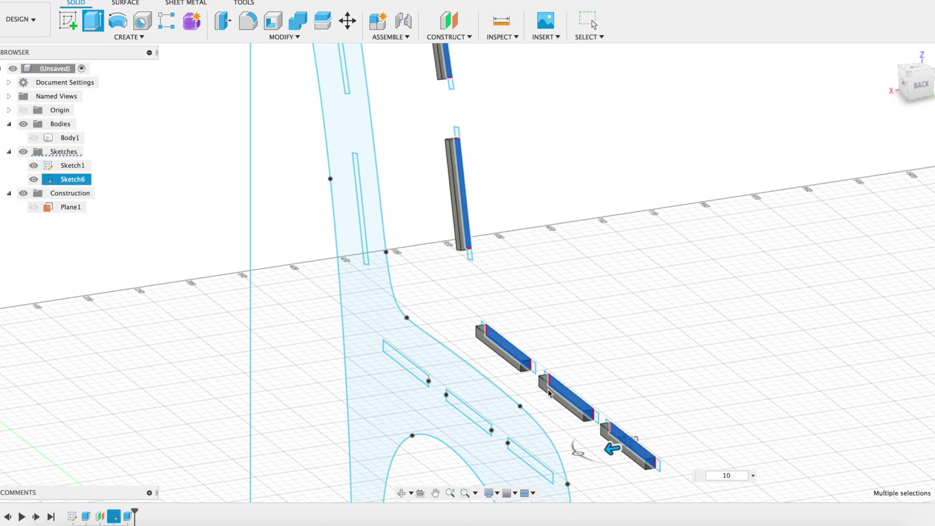
left_click(34, 262)
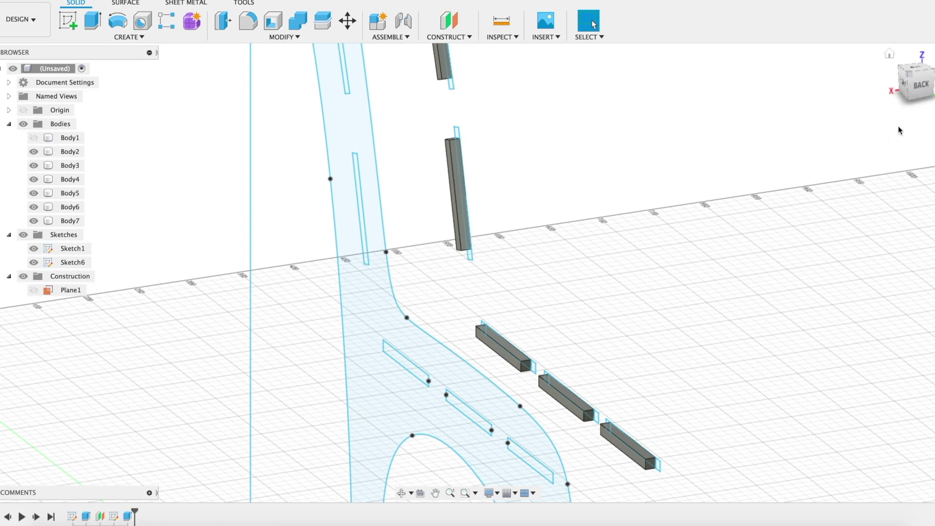
- View the chair from the left side and hide the side panel sketch Sketch1
left_click(904, 84)
middle_click_drag(723, 95, 667, 305, "shift")
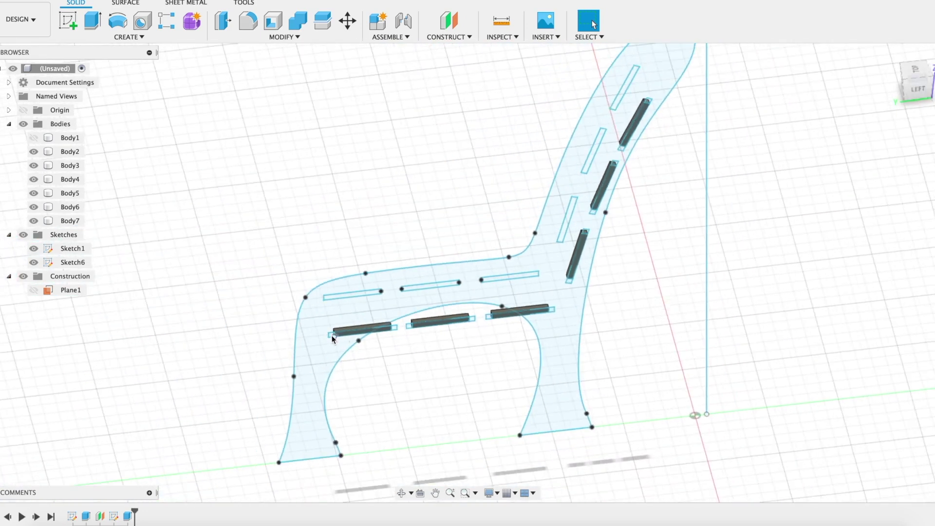
scroll(331, 335, "up", 2)
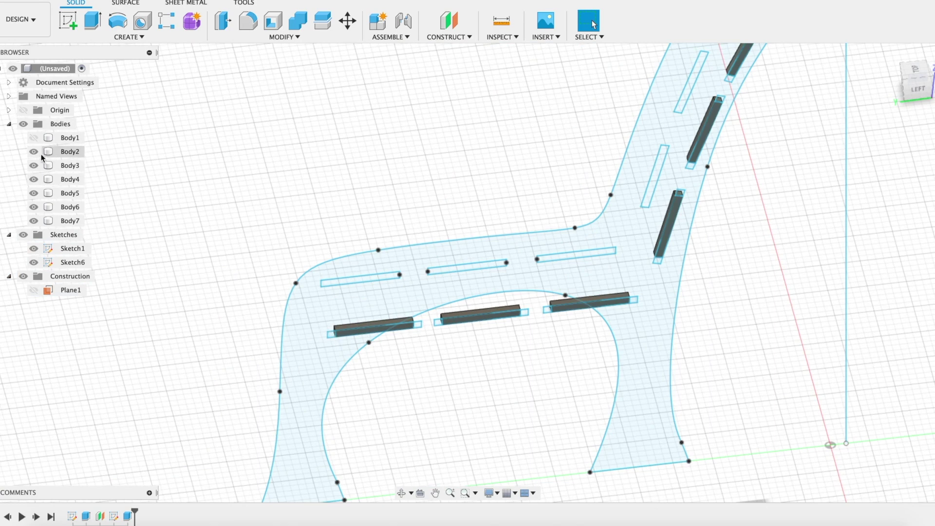
left_click(29, 249)
left_click(29, 249)
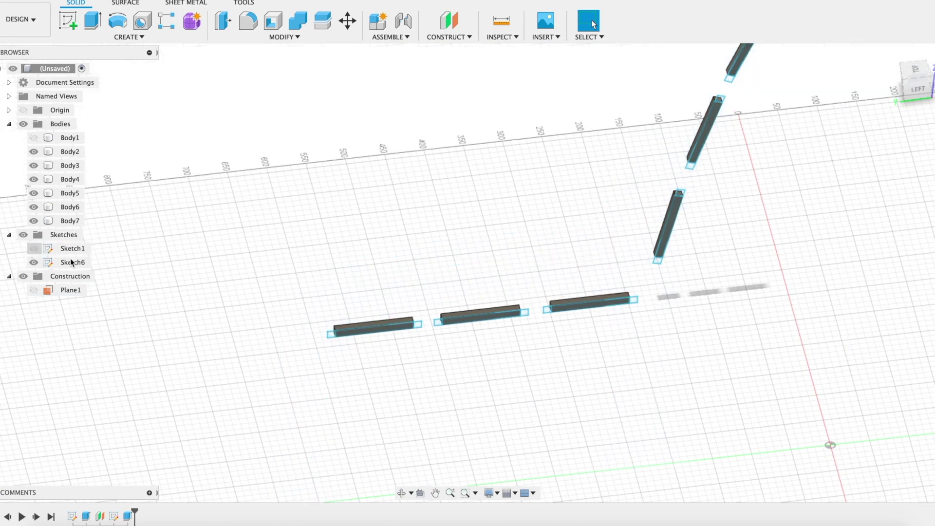
scroll(331, 332, "up", 3)
scroll(331, 335, "up", 2)
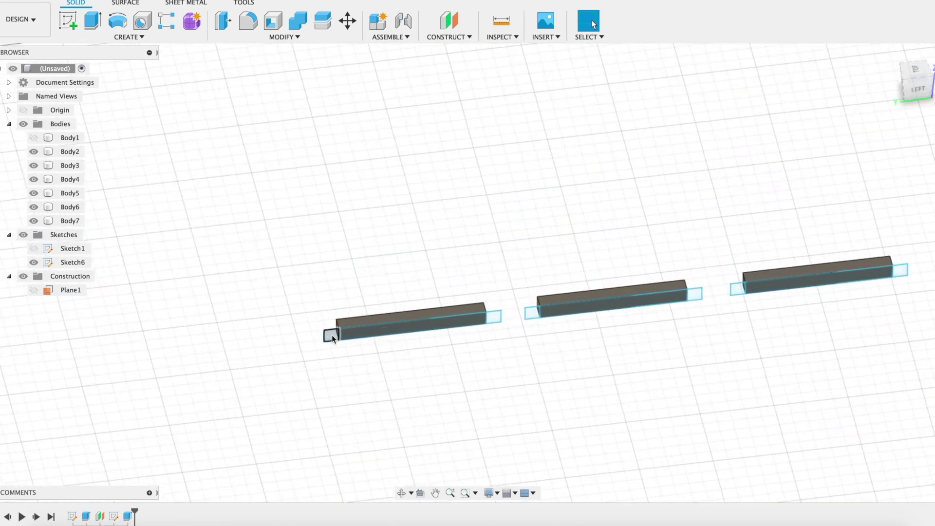
- Try selecting the three seat slats' end squares and faces, then clear the selection
left_click(331, 335)
left_click(357, 334, "shift")
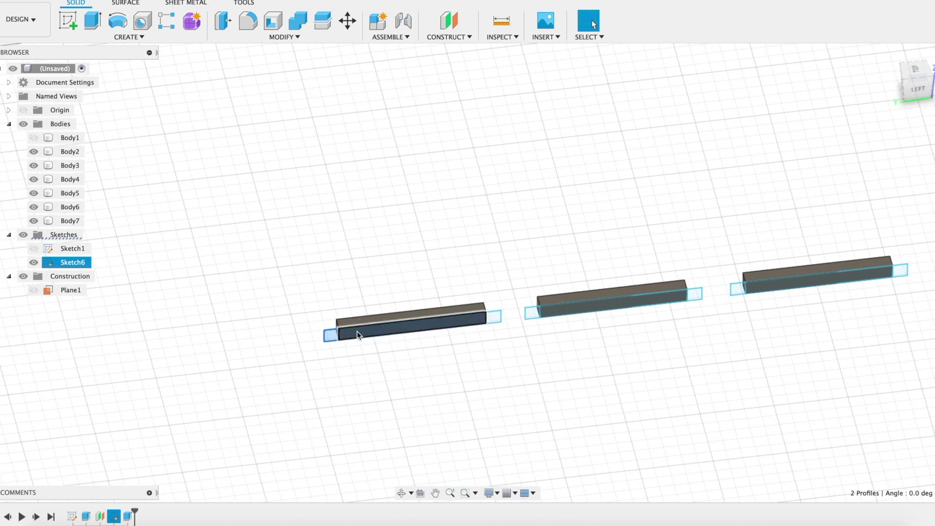
left_click(492, 318, "shift")
left_click(532, 313, "shift")
left_click(637, 308, "shift")
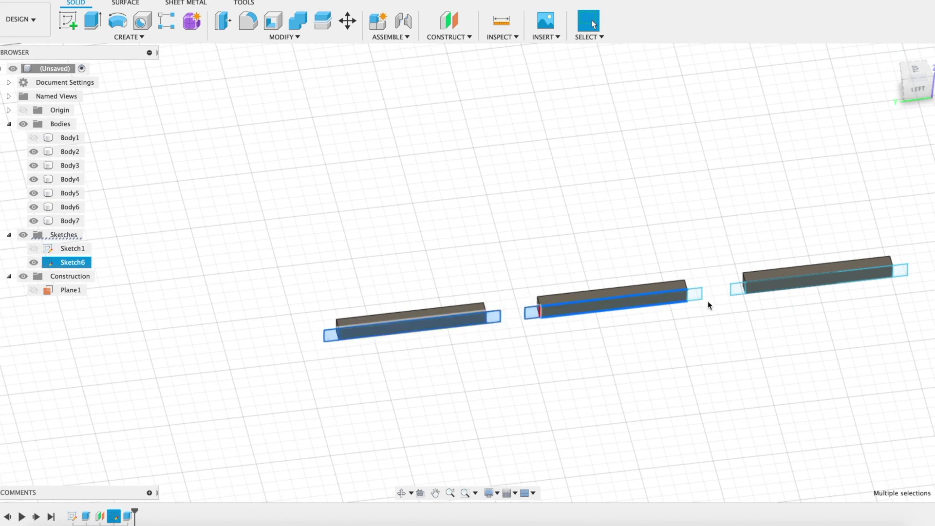
left_click(740, 287, "shift")
left_click(683, 296, "shift")
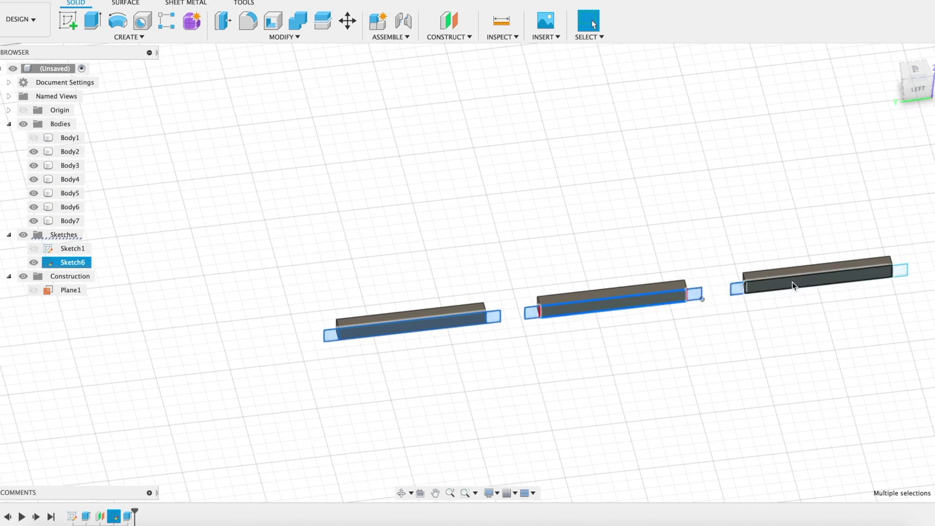
left_click(826, 279, "shift")
mouse_move(916, 237)
left_mouse_down()
mouse_move(737, 273)
mouse_move(657, 318)
left_mouse_up()
left_click(510, 310)
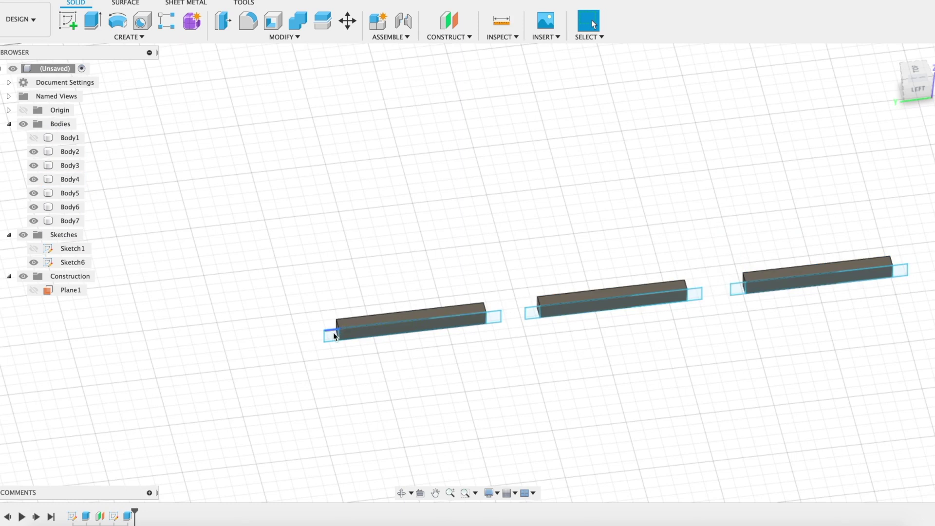
- Select both end profiles of the left, middle and right seat slats
left_click(334, 335)
left_click(493, 317, "shift")
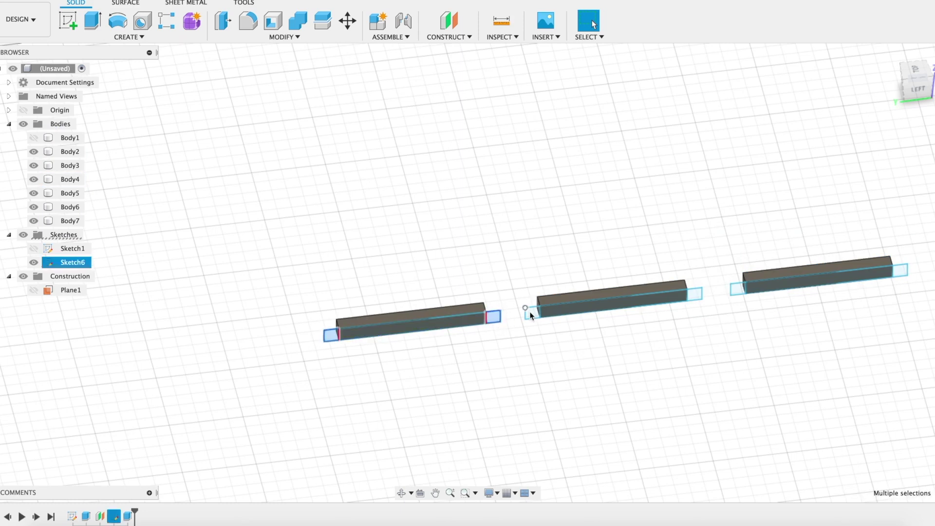
left_click(531, 314, "shift")
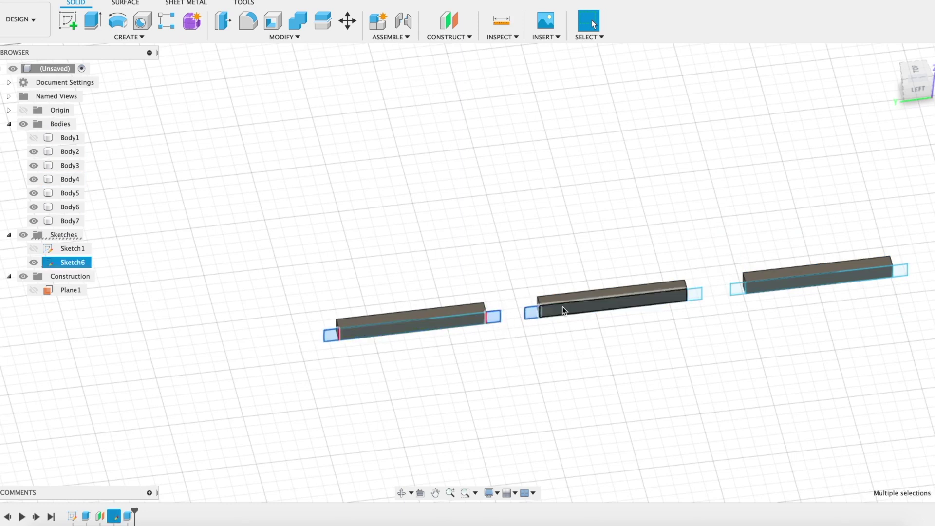
left_click(695, 296, "shift")
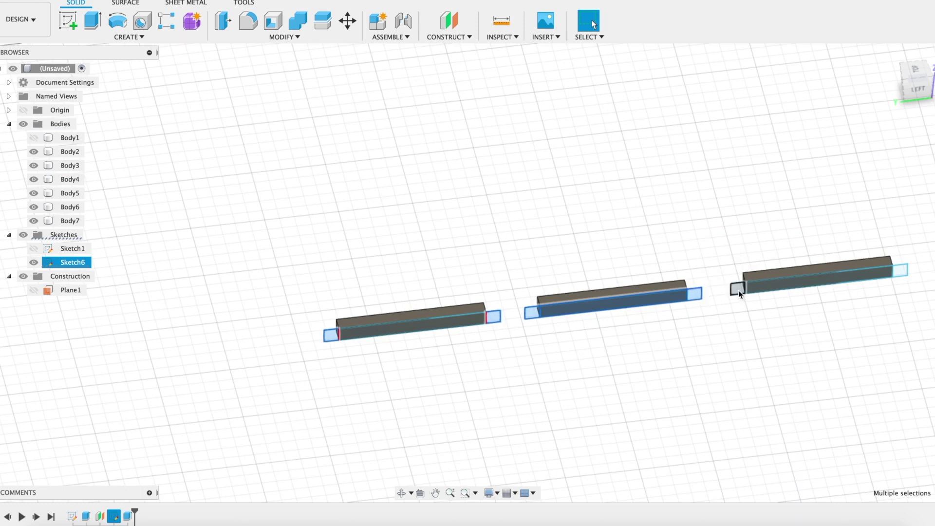
left_click(739, 291, "shift")
left_click(899, 276, "shift")
scroll(906, 242, "up", 5)
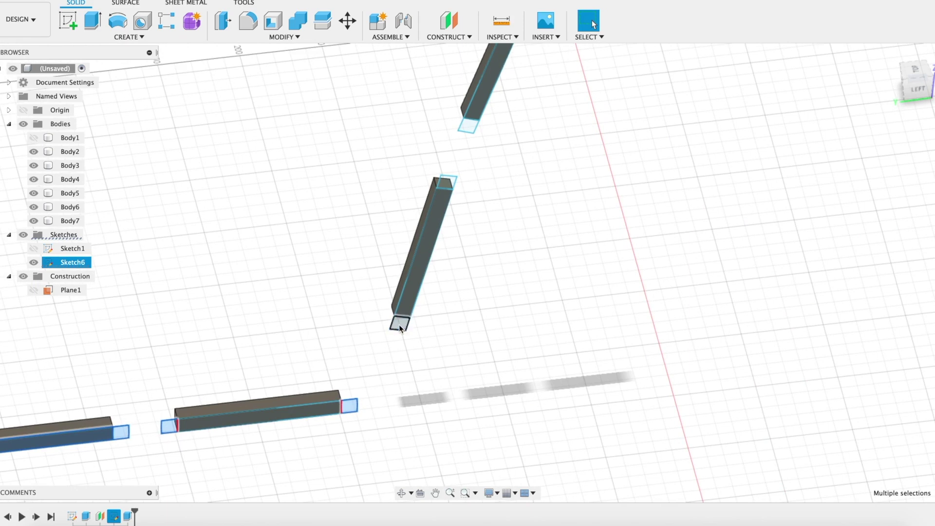
- Add the top and bottom end profiles of the backrest slats to the selection
left_click(399, 325, "shift")
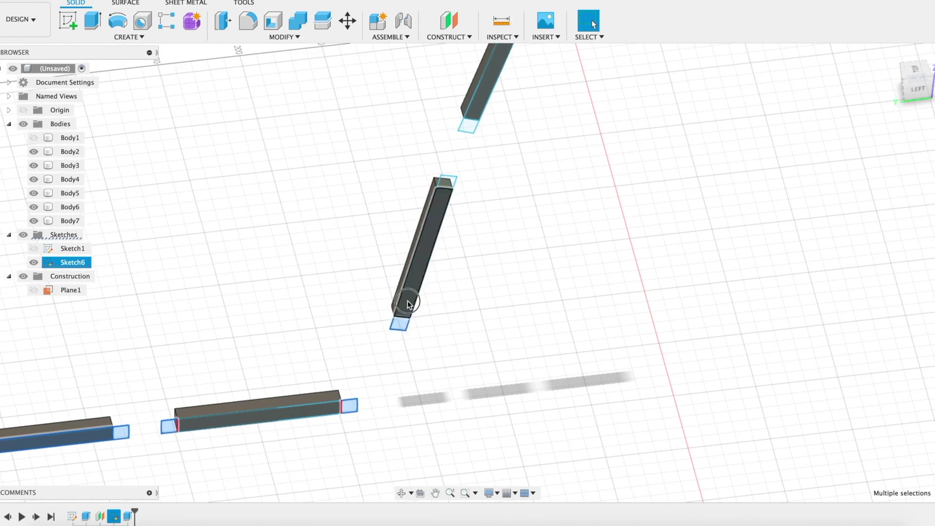
left_click(469, 125, "shift")
middle_click_drag(477, 111, 473, 290)
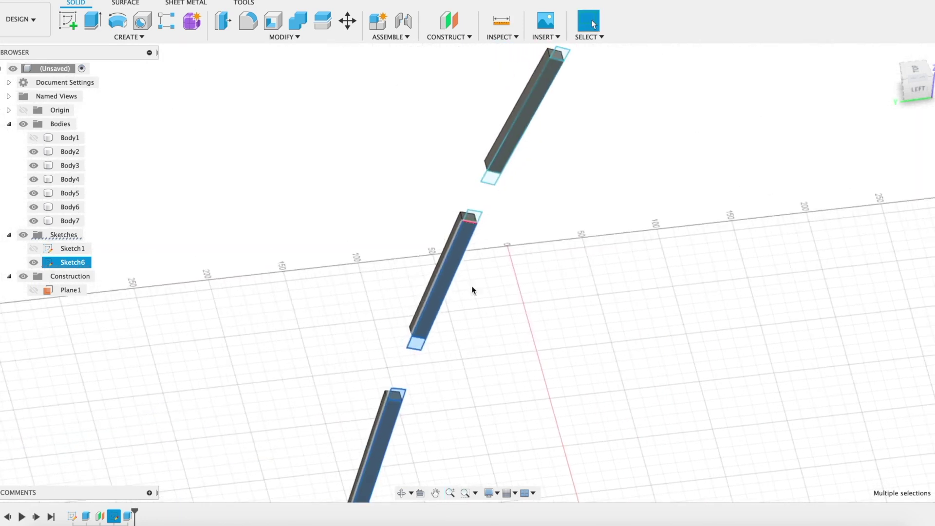
left_click(473, 218, "shift")
scroll(490, 181, "up", 3)
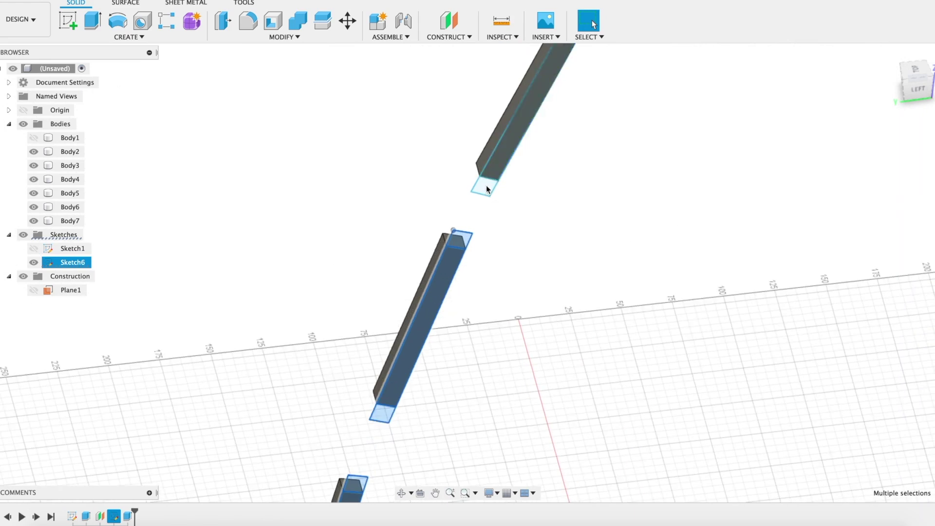
scroll(541, 164, "up", 2)
middle_click_drag(583, 165, 484, 341)
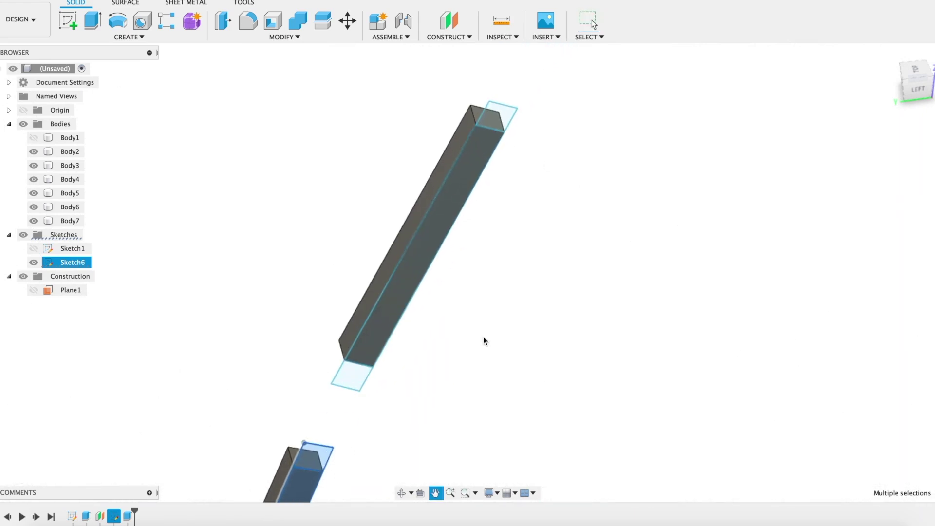
left_click(505, 110, "shift")
left_click(469, 181, "shift")
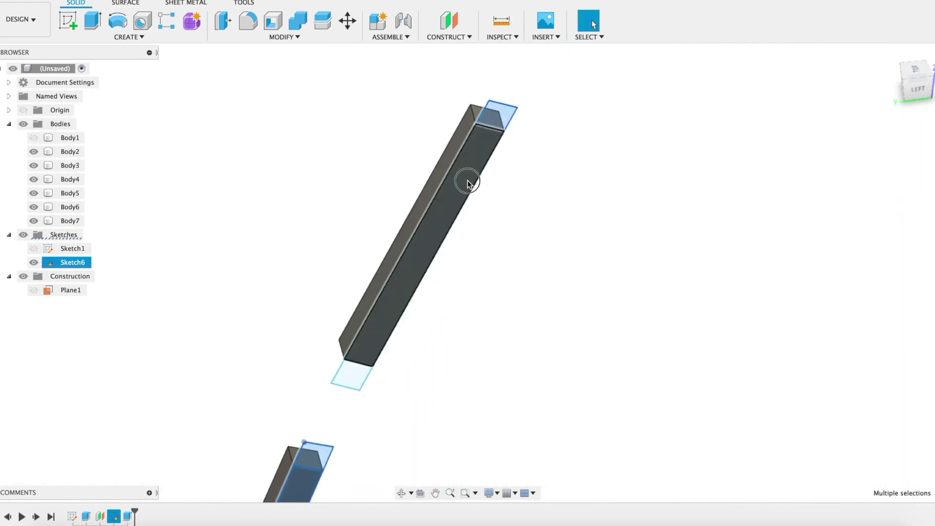
left_click(347, 385, "shift")
scroll(351, 380, "down", 4)
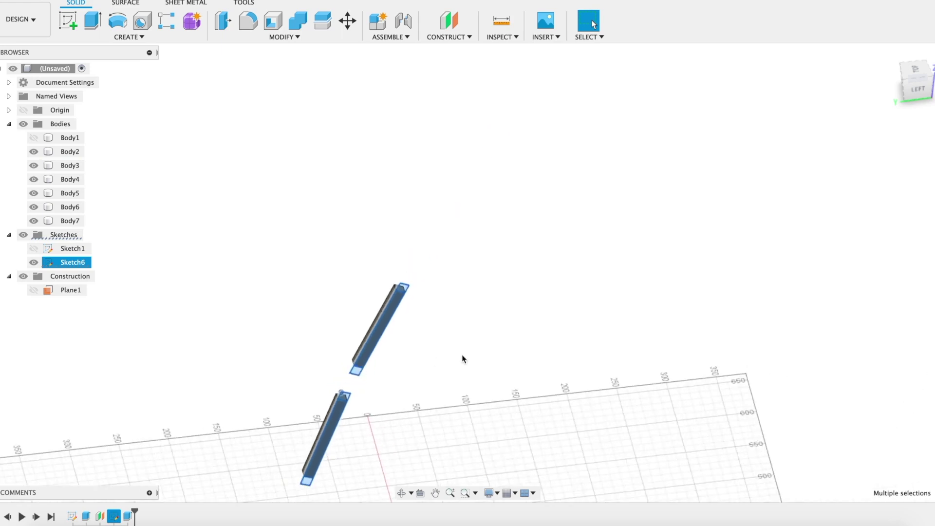
middle_click_drag(462, 359, 588, 250)
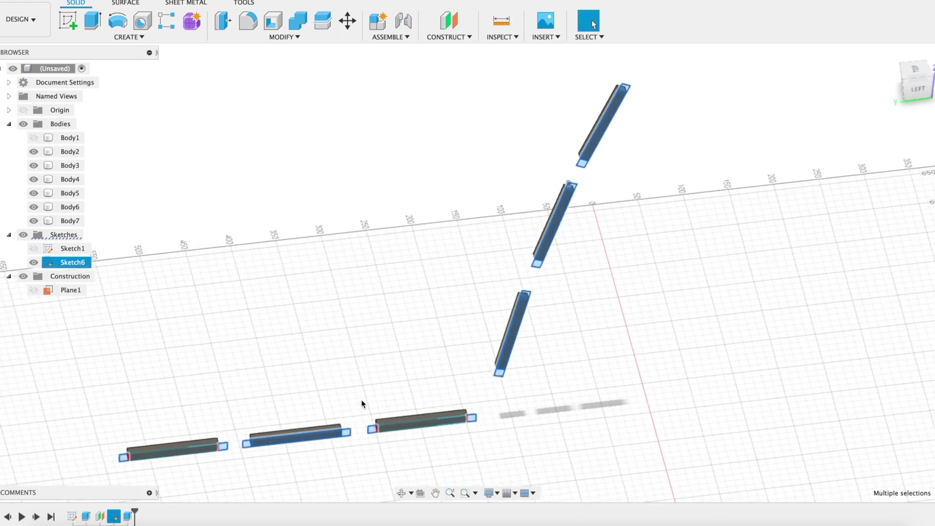
- Extrude the slat profiles and both bars' top profiles -350 mm as a Join
key("e")
left_click_drag(579, 155, 699, 361)
scroll(687, 342, "down", 5)
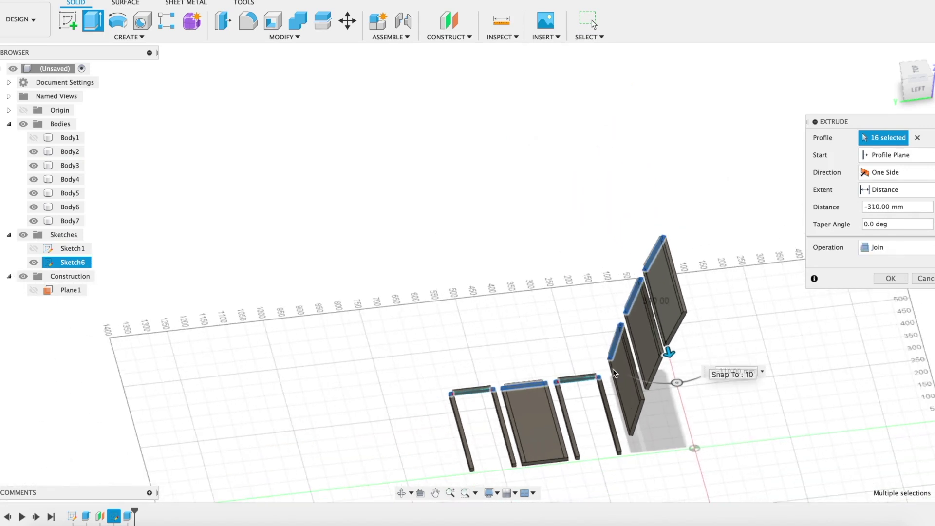
scroll(475, 397, "up", 5)
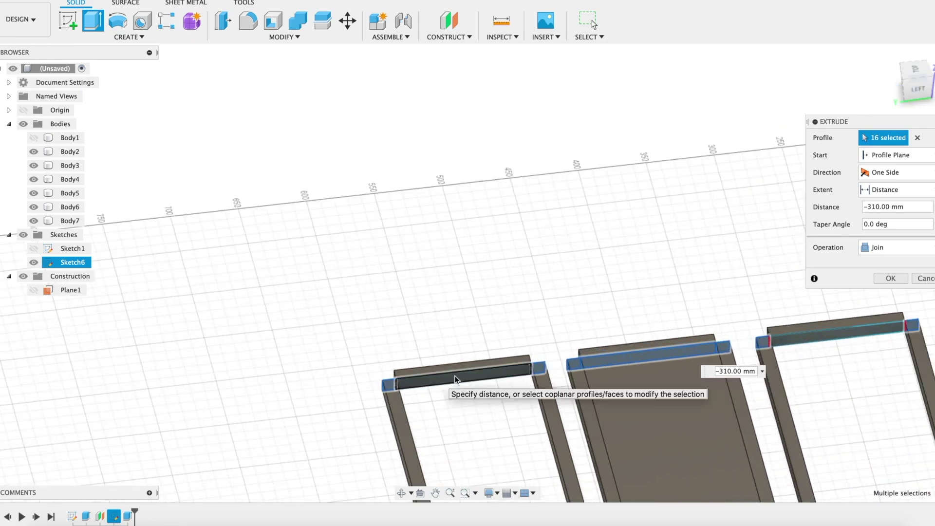
left_click(438, 383)
left_click(797, 339)
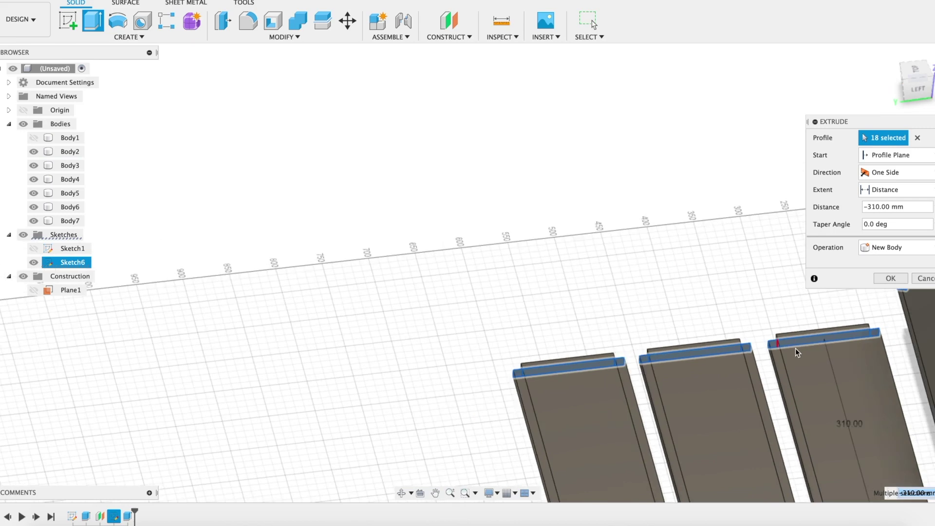
scroll(796, 349, "down", 5)
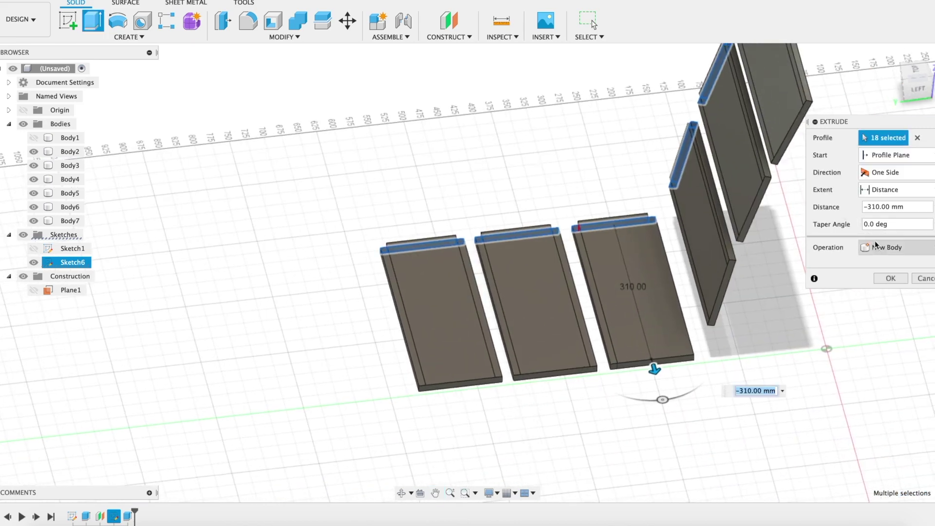
left_click(879, 247)
left_click(874, 261)
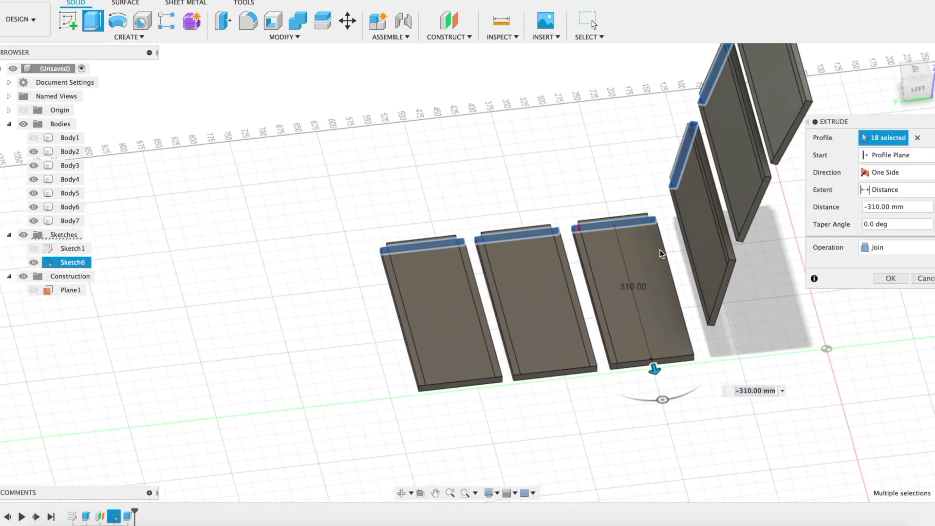
left_click(747, 390)
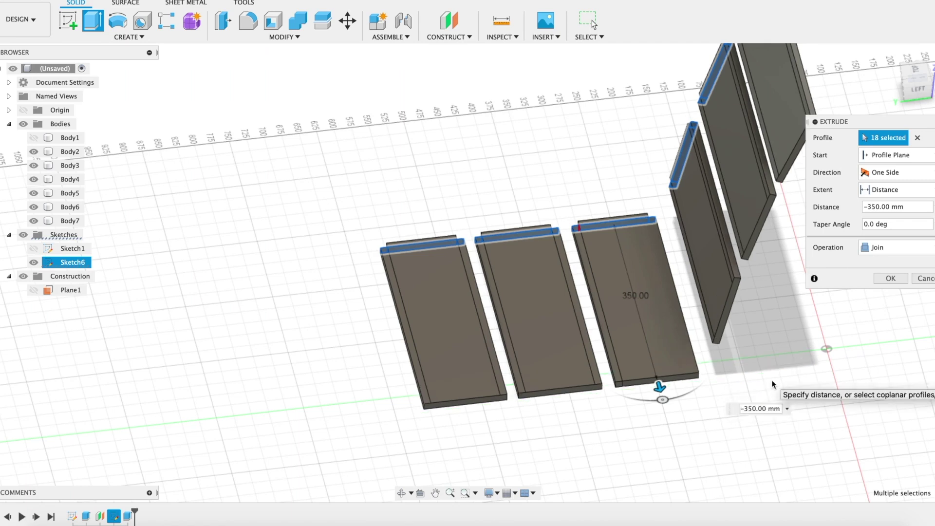
left_click(889, 279)
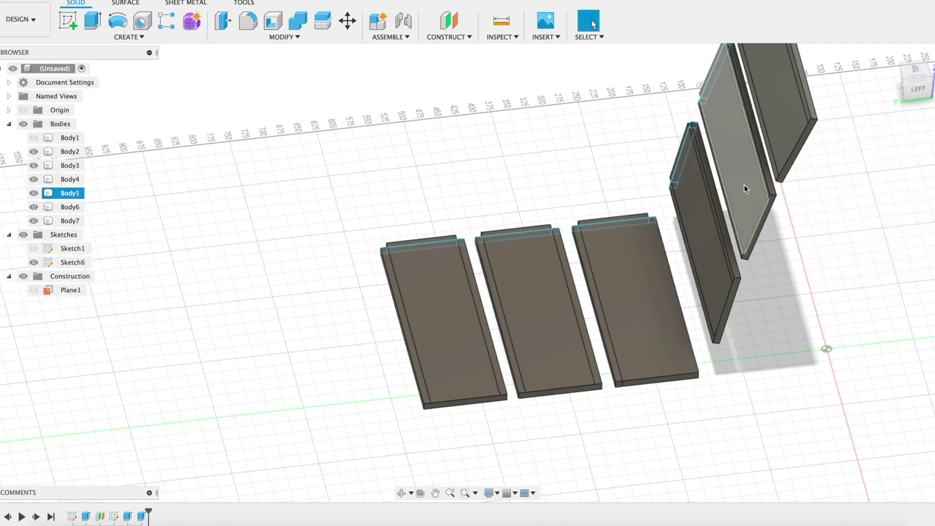
- Orbit to the front of the slats and pick a slat's narrow tenon strip face
mouse_move(896, 92)
middle_mouse_down("shift")
mouse_move(892, 112)
mouse_move(846, 134)
mouse_move(585, 136)
mouse_move(598, 83)
middle_mouse_up("shift")
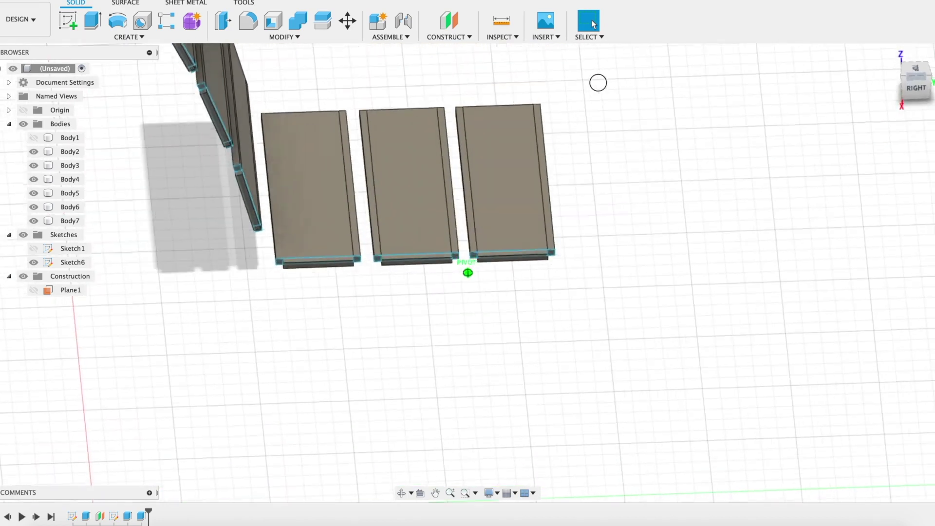
left_click(301, 219)
scroll(314, 256, "up", 10)
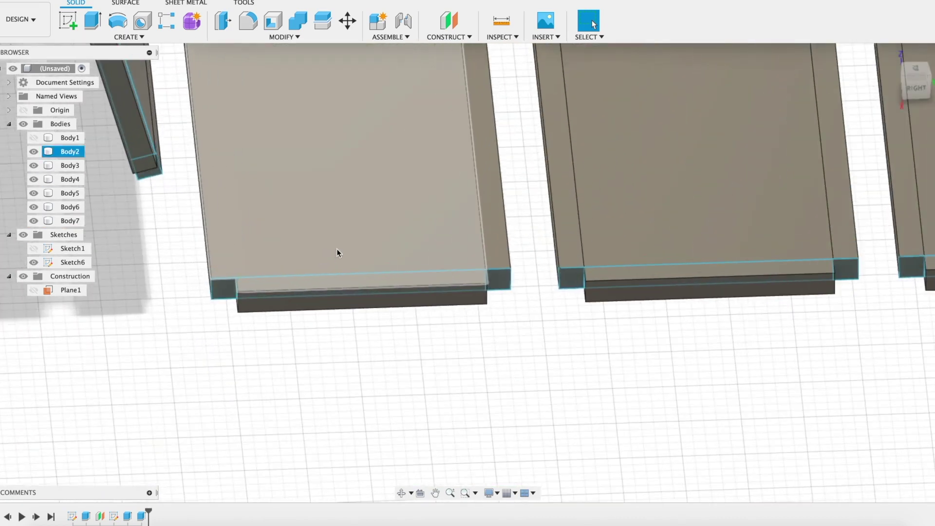
left_click(513, 333)
left_click(641, 289)
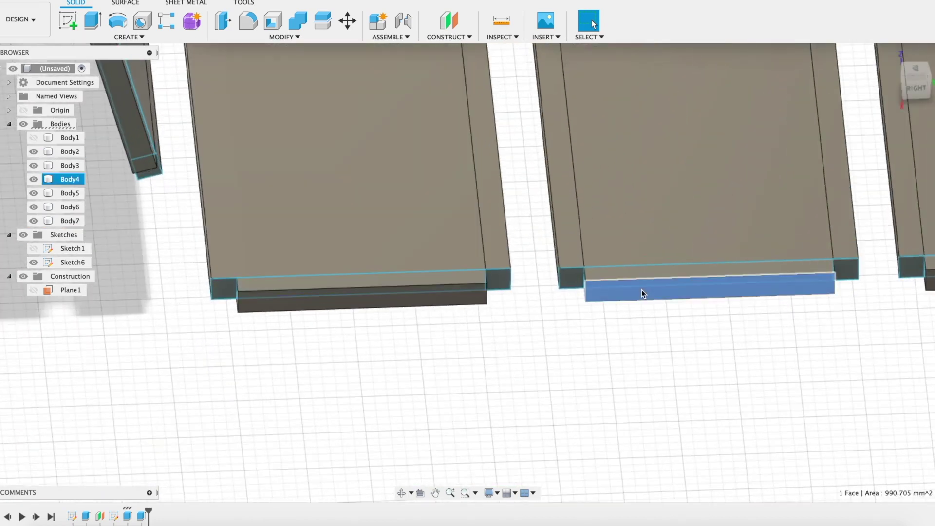
scroll(347, 303, "down", 8)
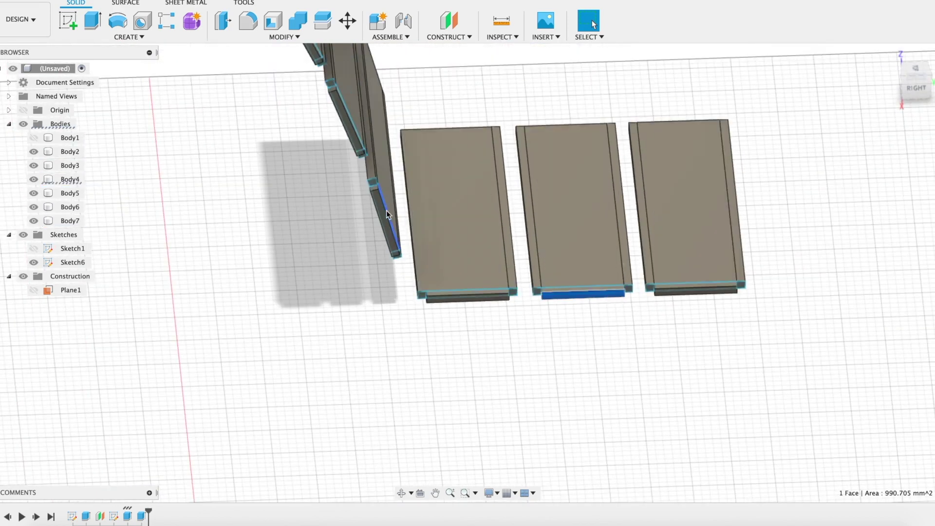
scroll(386, 210, "down", 2)
middle_click_drag(397, 147, 406, 242)
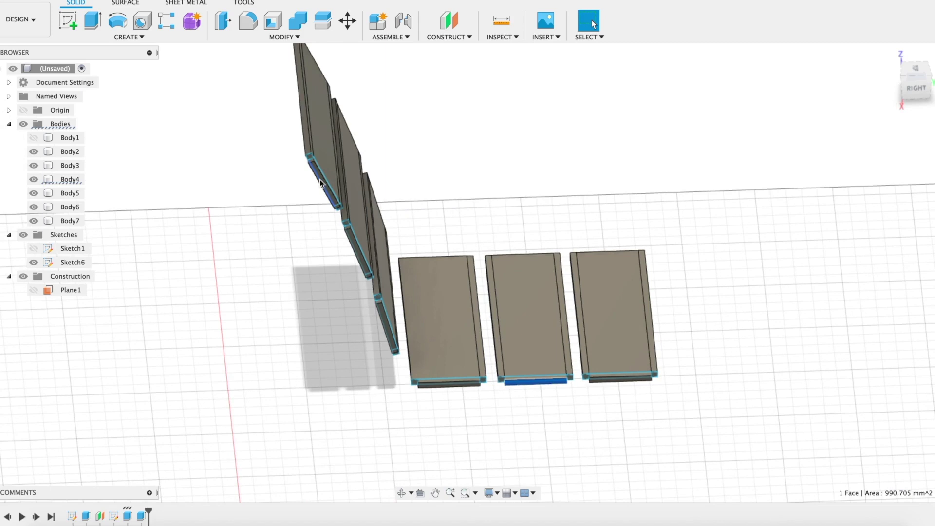
scroll(320, 177, "up", 3)
scroll(321, 177, "up", 2)
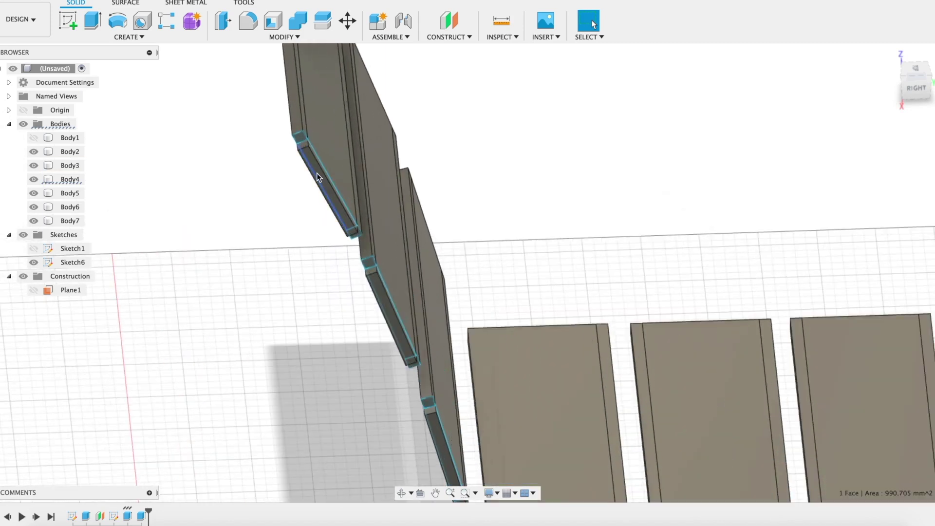
- Extrude the six backrest and seat tenon faces -370 mm as a Join
key("e")
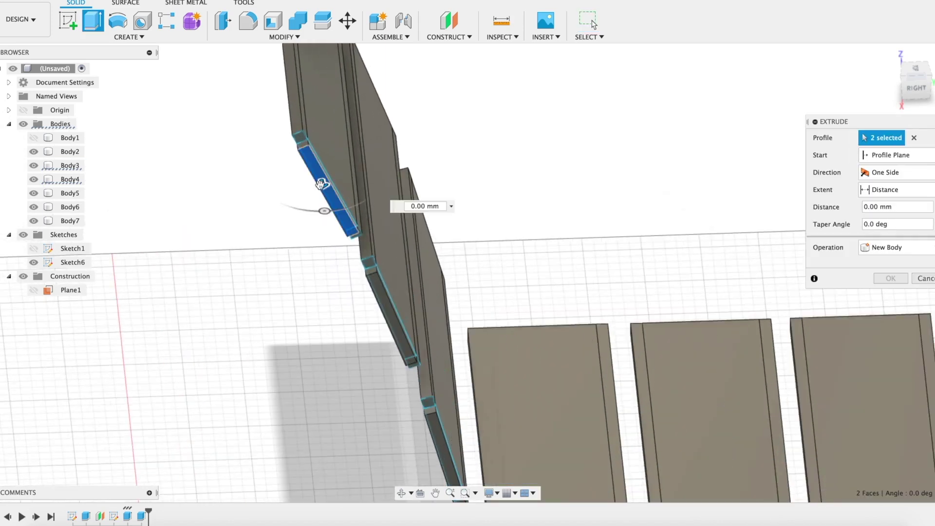
left_click(388, 317)
left_click(389, 317)
left_click(436, 423)
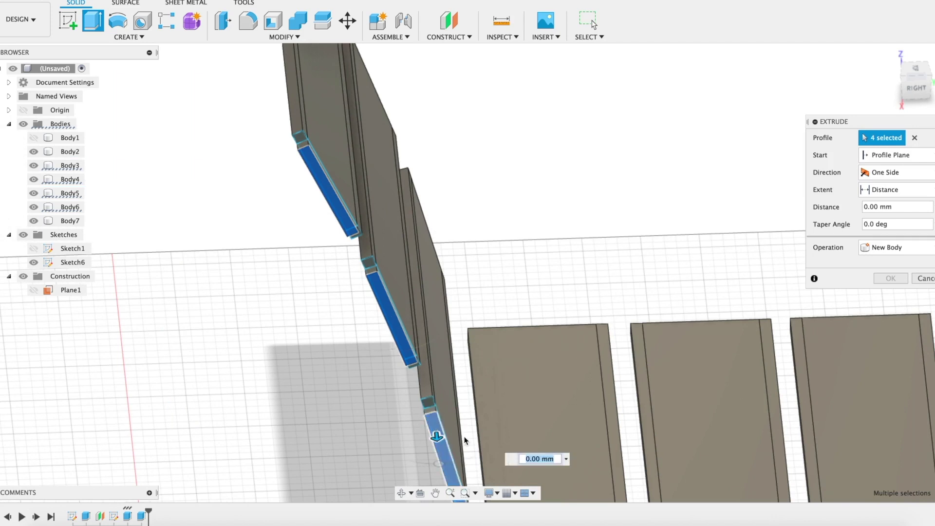
middle_click_drag(617, 421, 492, 226)
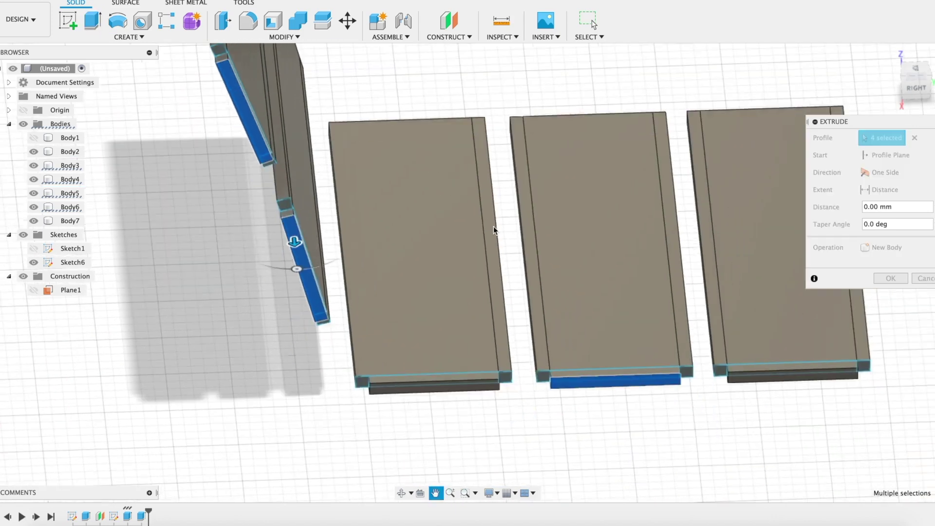
left_click(434, 389)
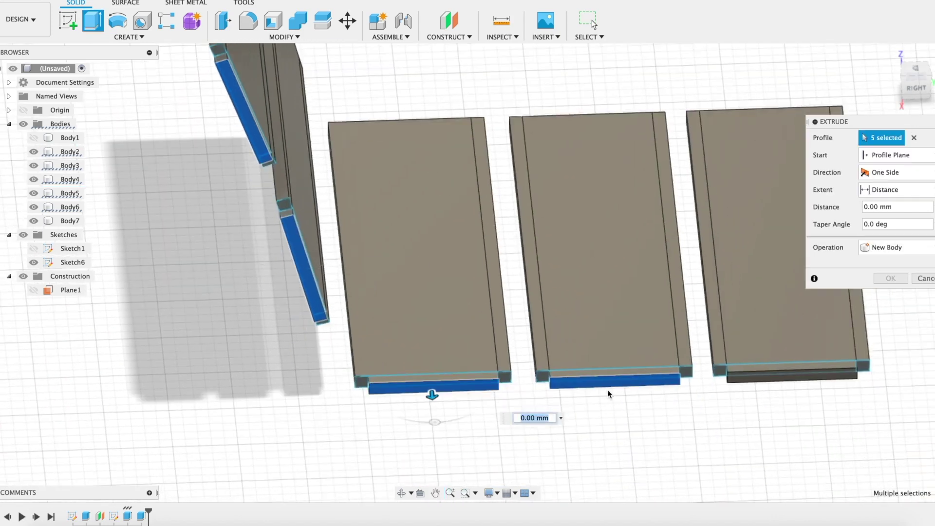
left_click(765, 379)
left_click_drag(767, 384, 726, 124)
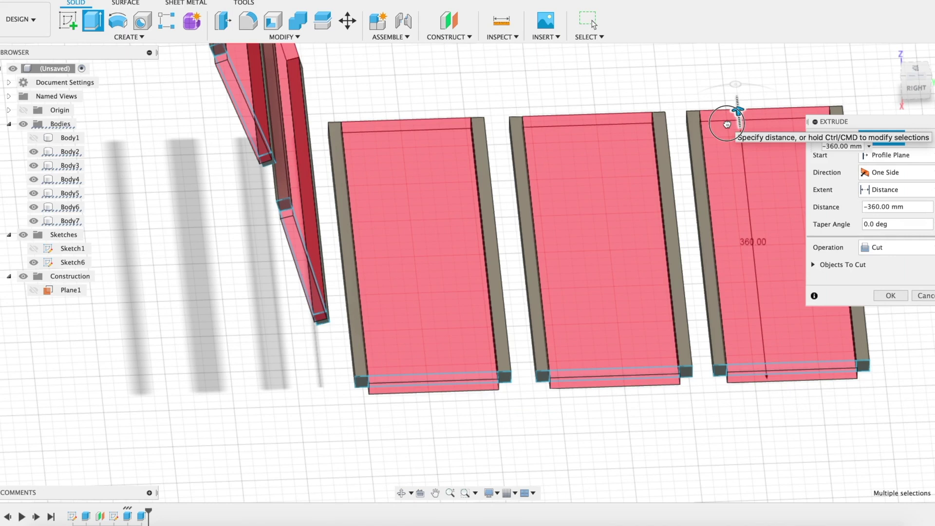
left_click_drag(727, 124, 730, 104)
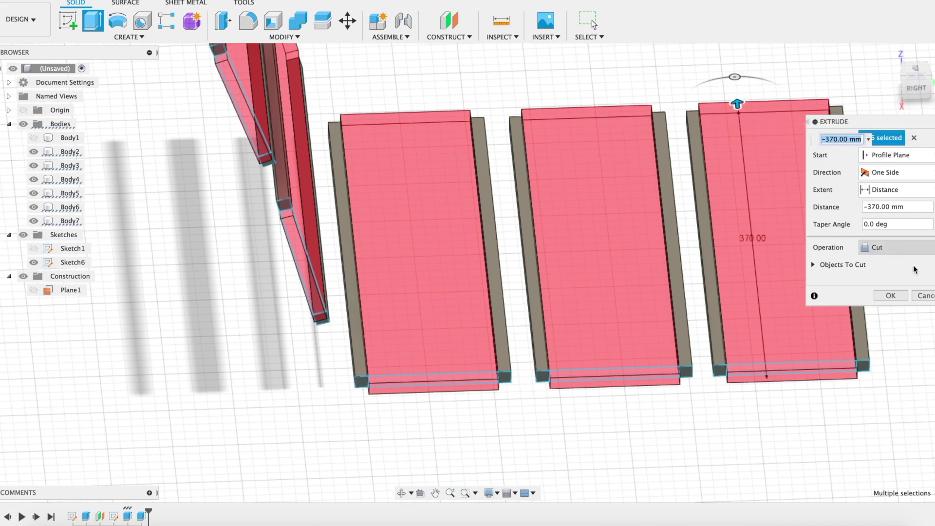
left_click(914, 247)
left_click(891, 262)
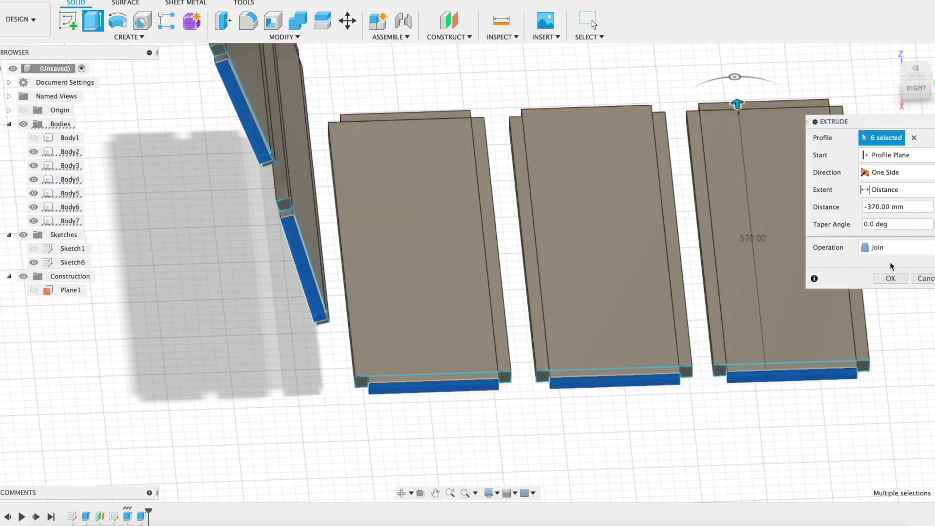
left_click(891, 278)
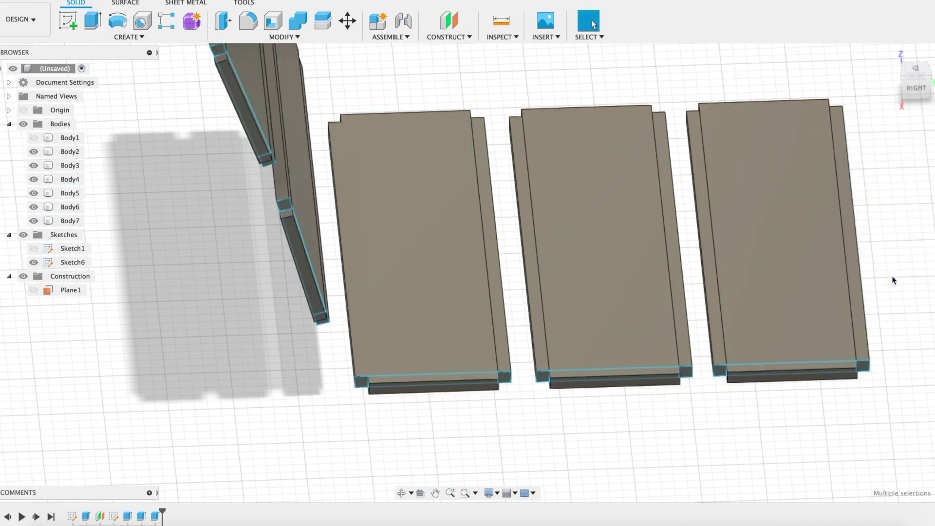
- Orbit to view the slats from the back and locate the Body2 slat
scroll(818, 235, "up", 5)
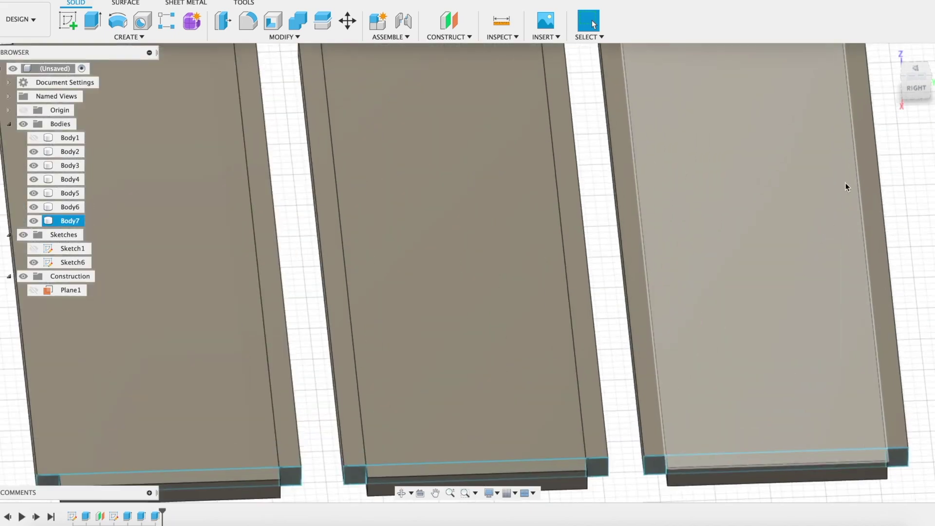
scroll(846, 188, "down", 8)
middle_click_drag(467, 269, 827, 102, "shift")
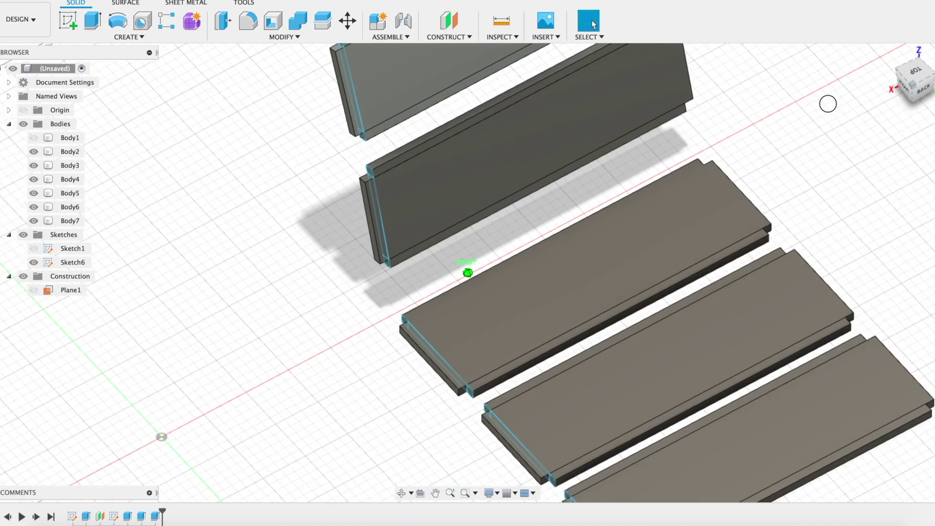
scroll(380, 151, "up", 3)
scroll(381, 151, "up", 8)
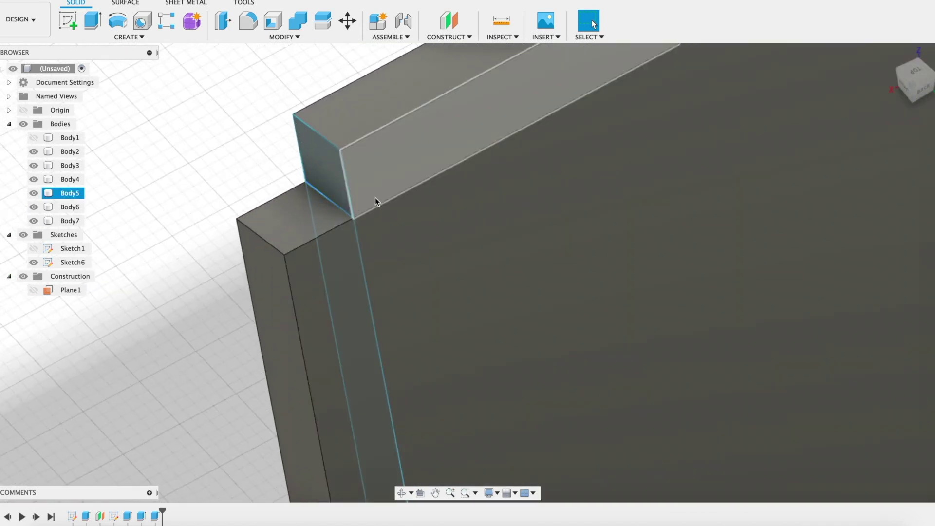
left_click(56, 152)
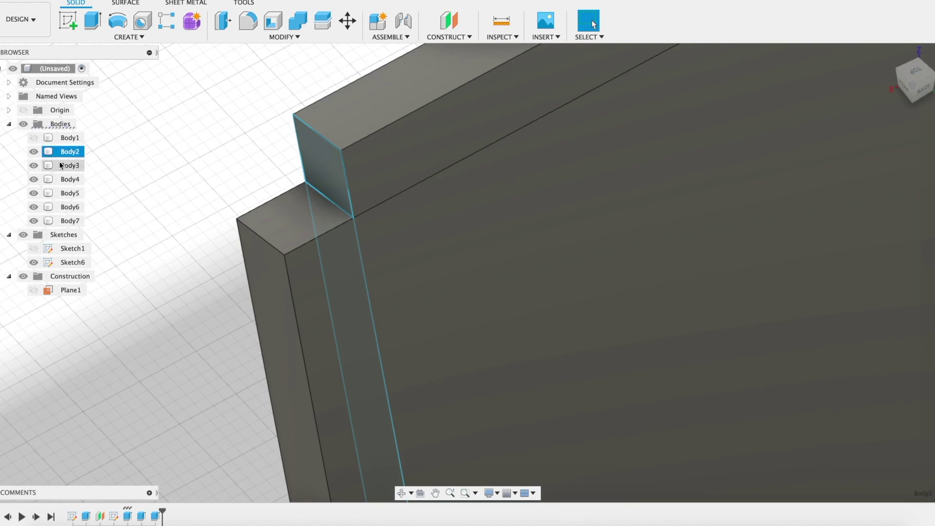
scroll(275, 232, "down", 5)
scroll(316, 249, "down", 5)
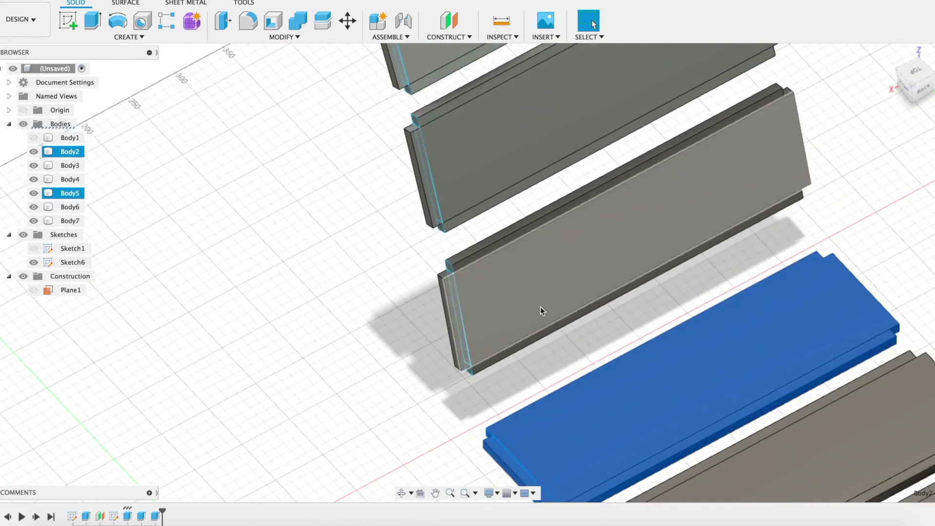
scroll(560, 360, "down", 5)
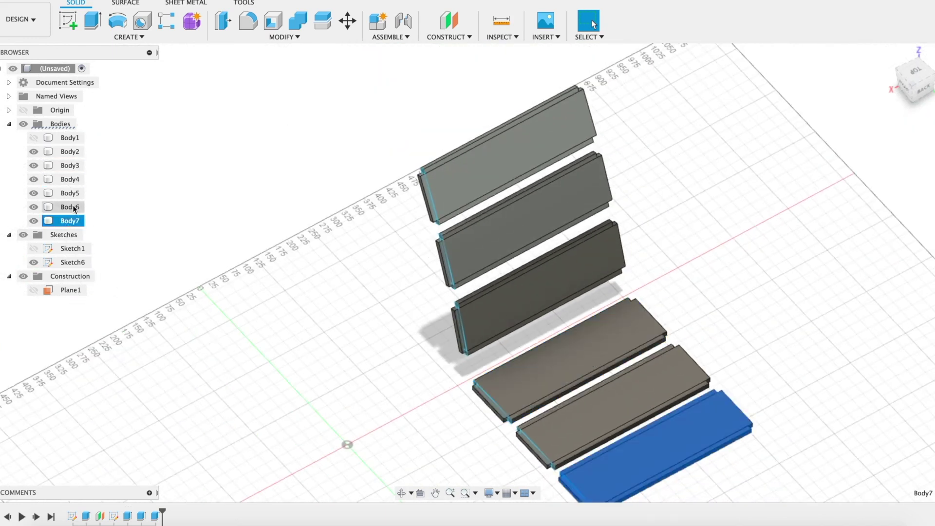
left_click(68, 151)
left_click(341, 316)
scroll(539, 312, "down", 3)
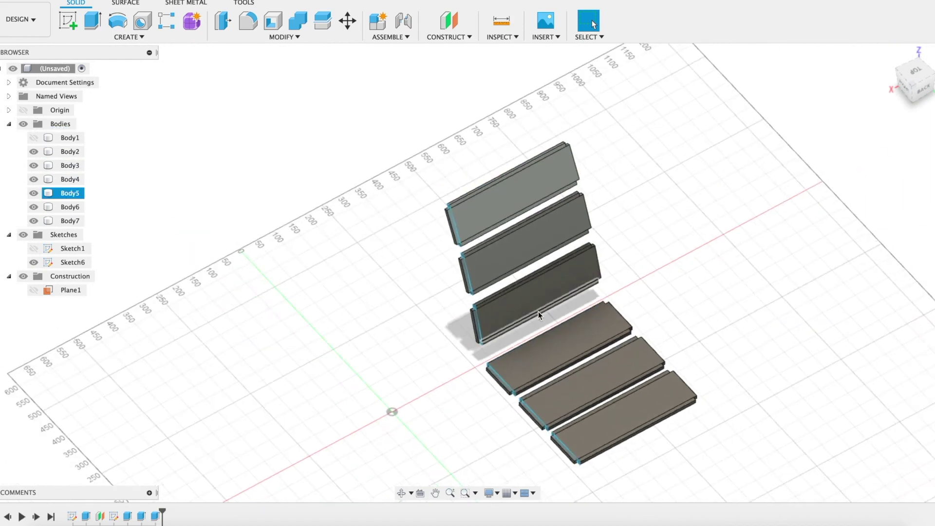
- Show the hidden side panel Body1 and bring up the Construct menu
left_click(33, 137)
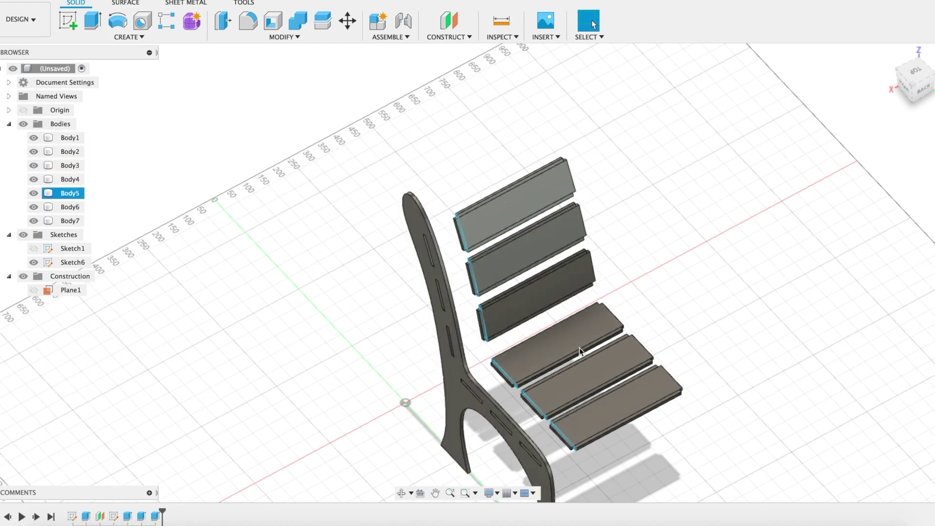
scroll(506, 297, "up", 3)
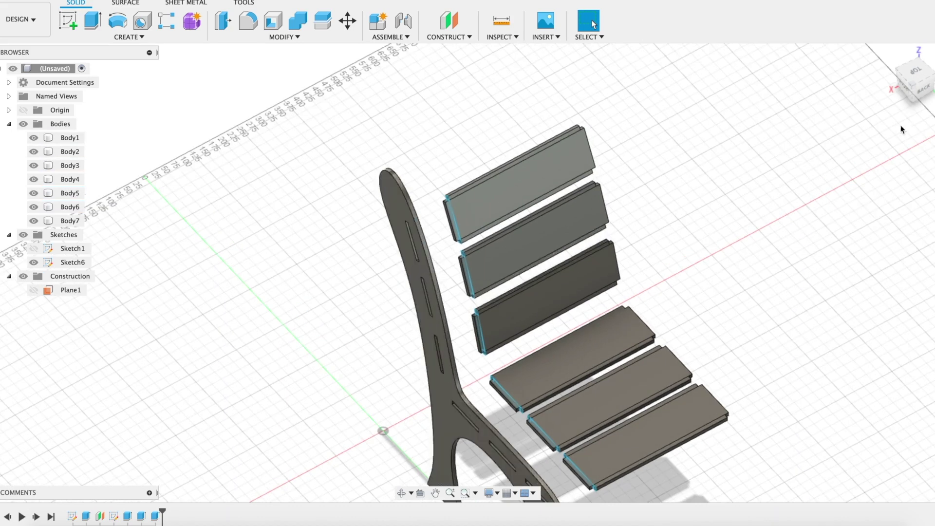
scroll(701, 271, "up", 1)
scroll(702, 271, "down", 4)
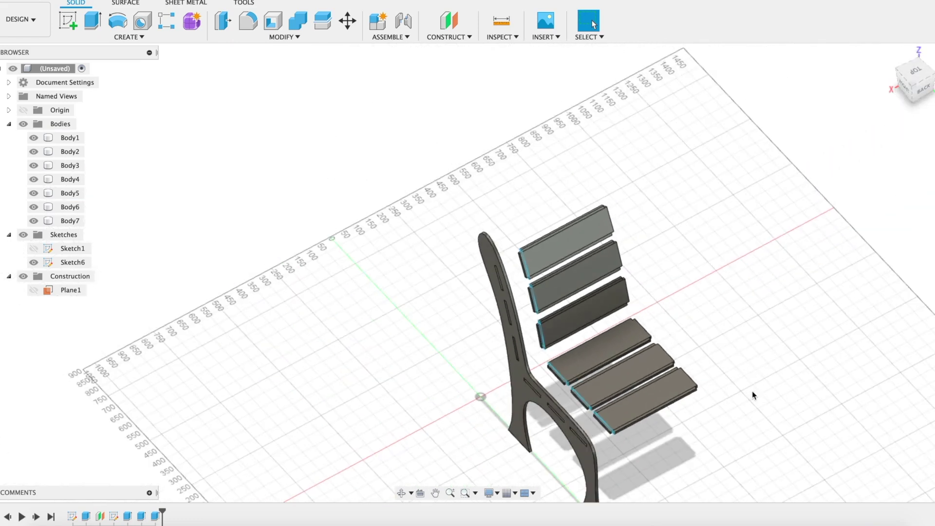
scroll(706, 350, "up", 2)
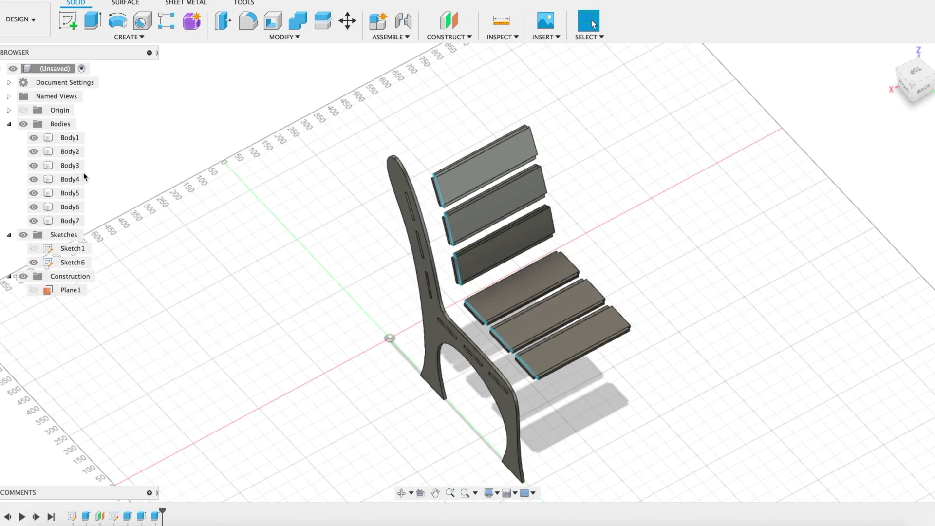
left_click(448, 36)
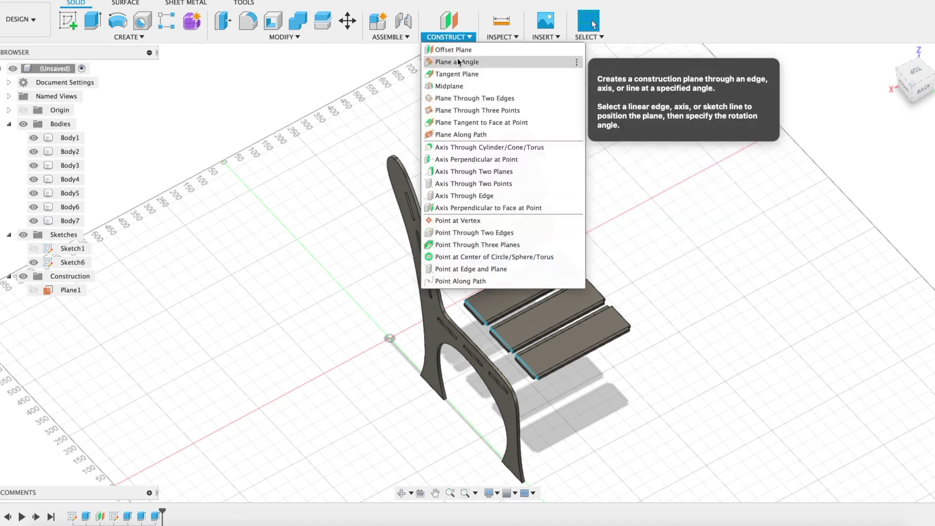
- Add a midplane between the lowest backrest slat's two end faces, 370 mm apart
left_click(449, 87)
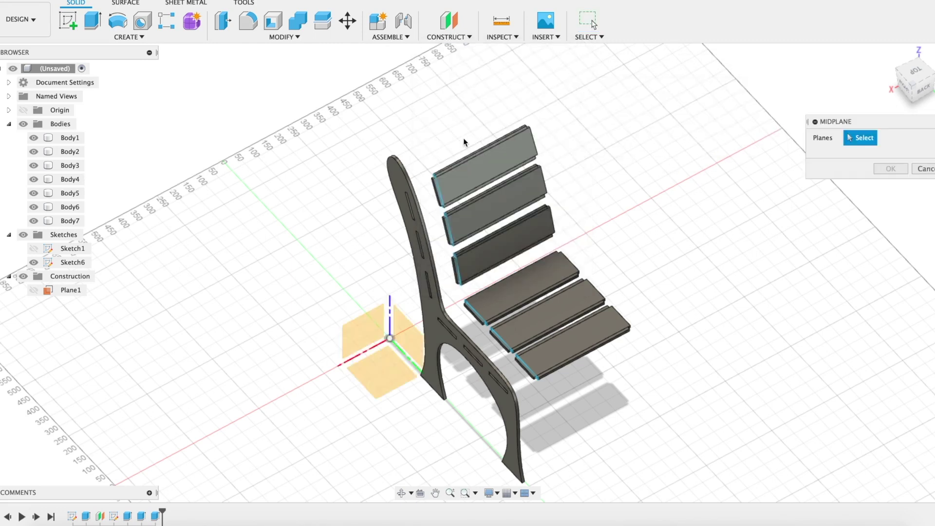
left_click(454, 270)
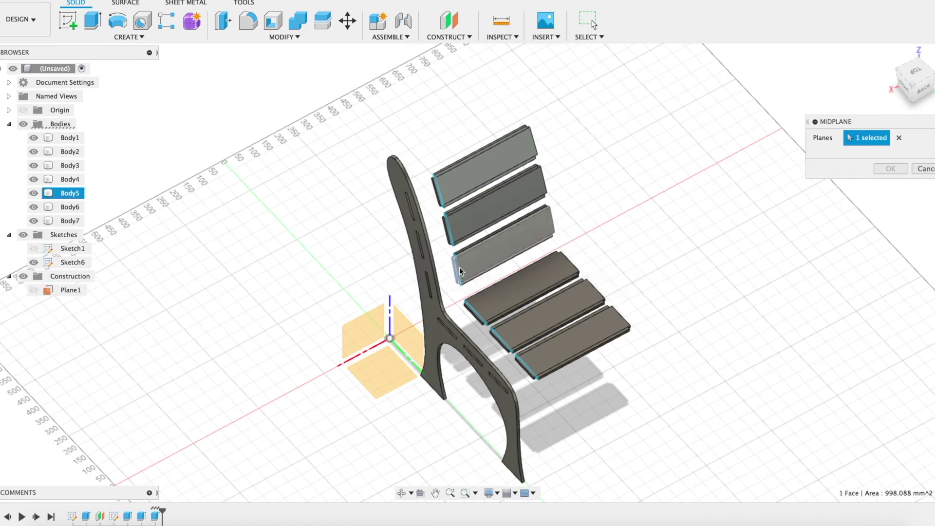
left_click_drag(916, 73, 776, 73)
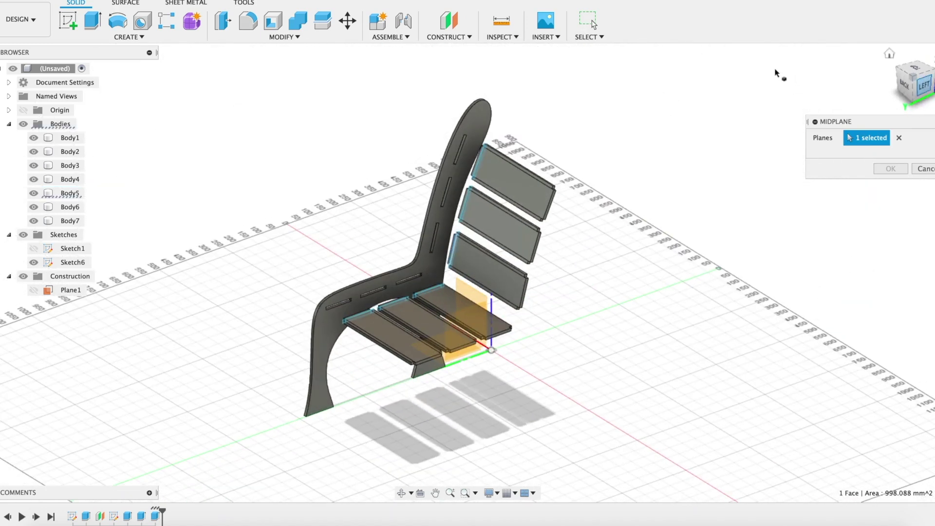
left_click(524, 294)
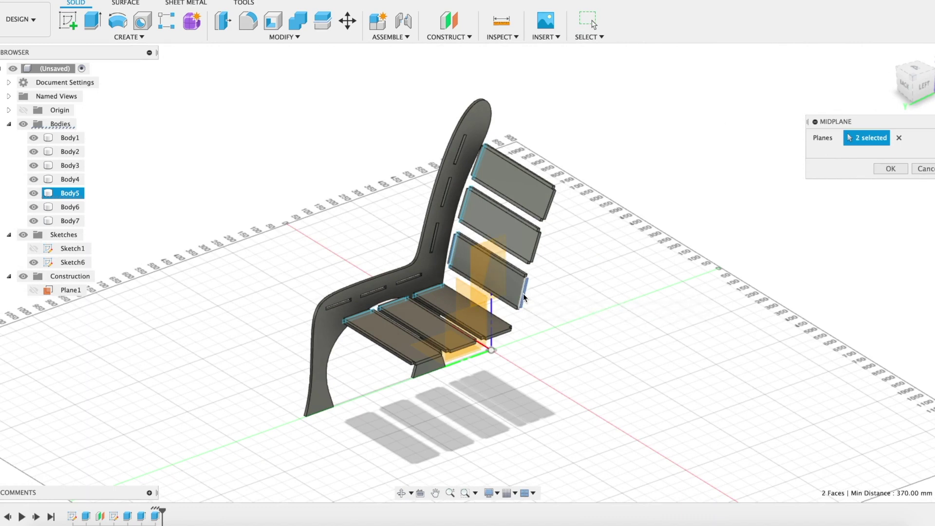
left_click(891, 168)
left_click(143, 38)
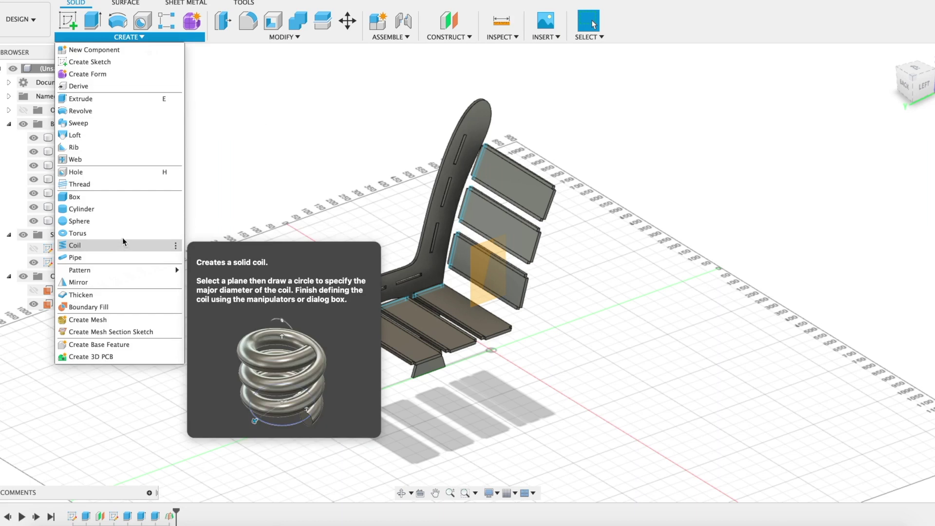
- Browse the Create and Modify toolbar menus looking for the Mirror tool
left_click(285, 37)
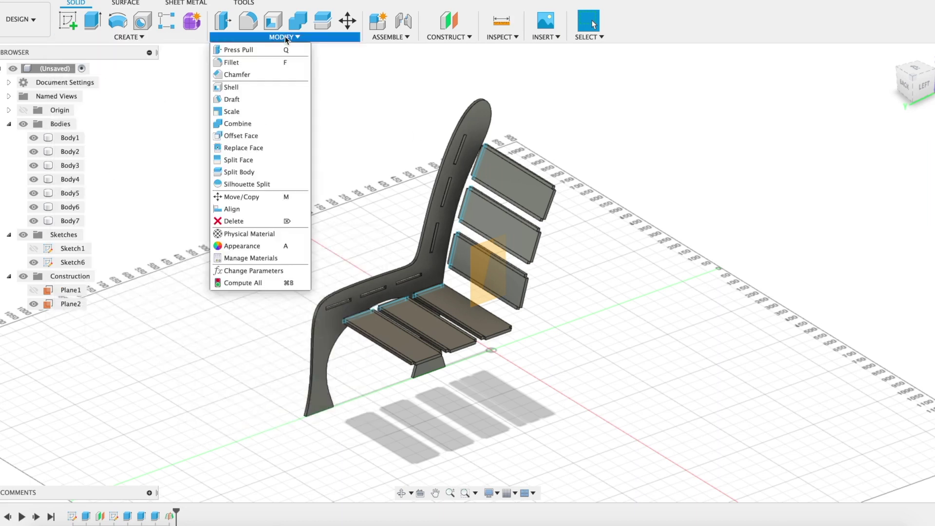
left_click(119, 37)
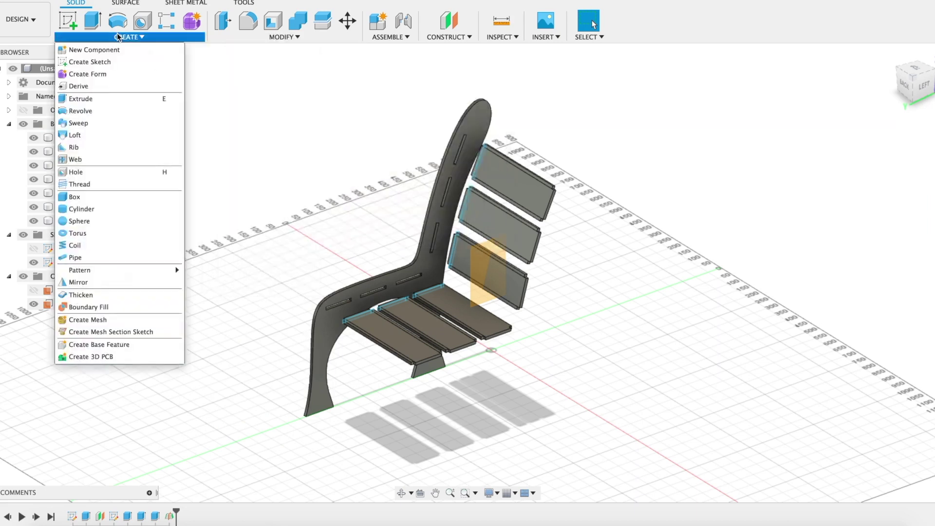
left_click(253, 37)
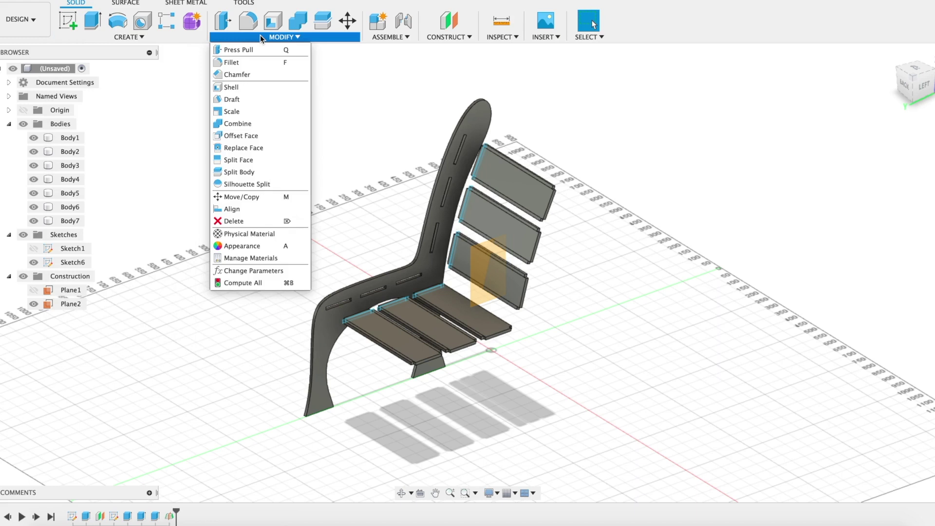
left_click(142, 36)
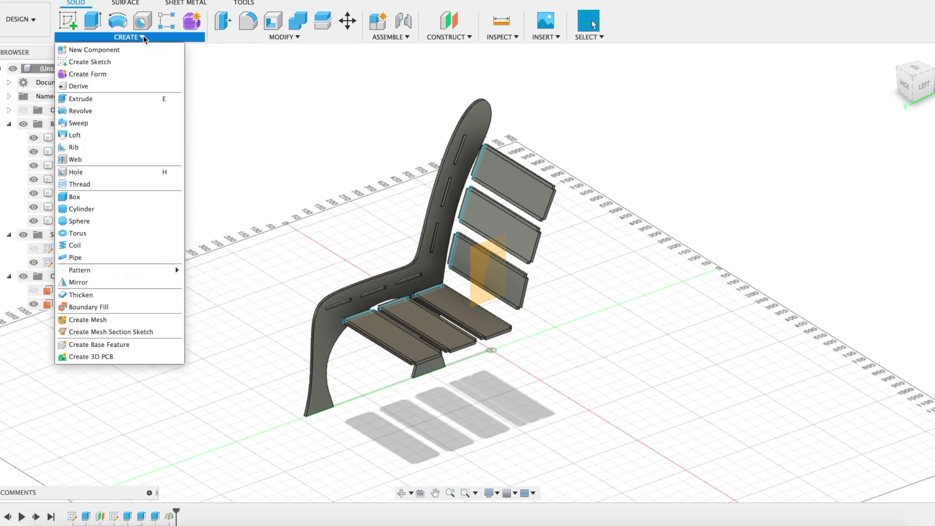
left_click(144, 36)
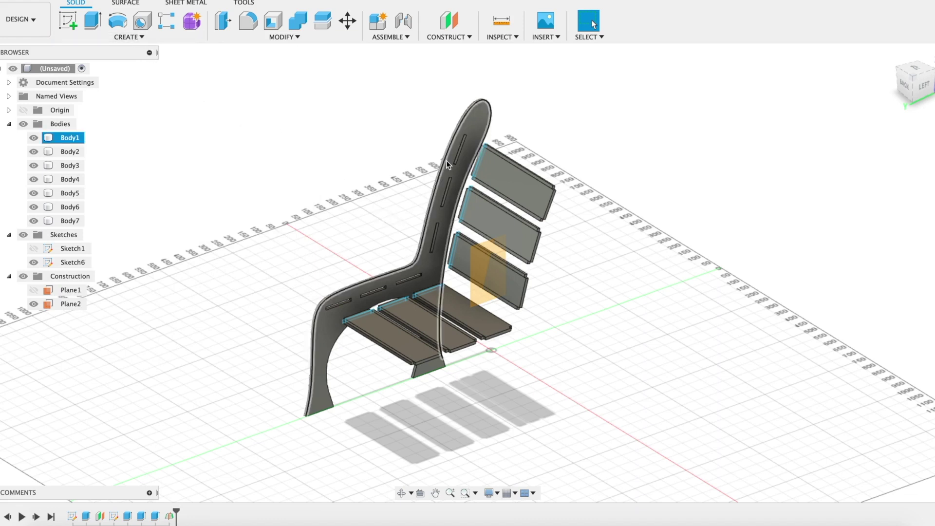
left_click(130, 37)
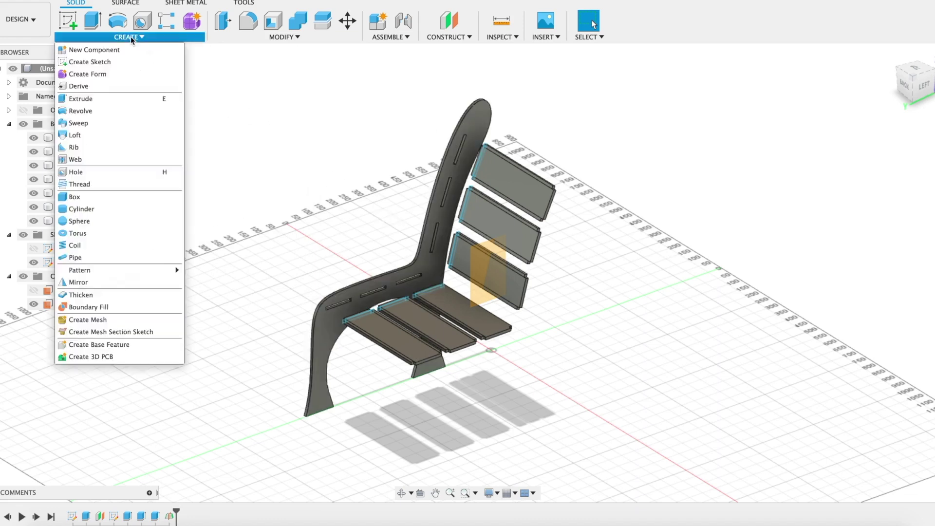
- Mirror side panel Body1 across Plane2 as a Bodies pattern, creating Body8
mouse_move(99, 272)
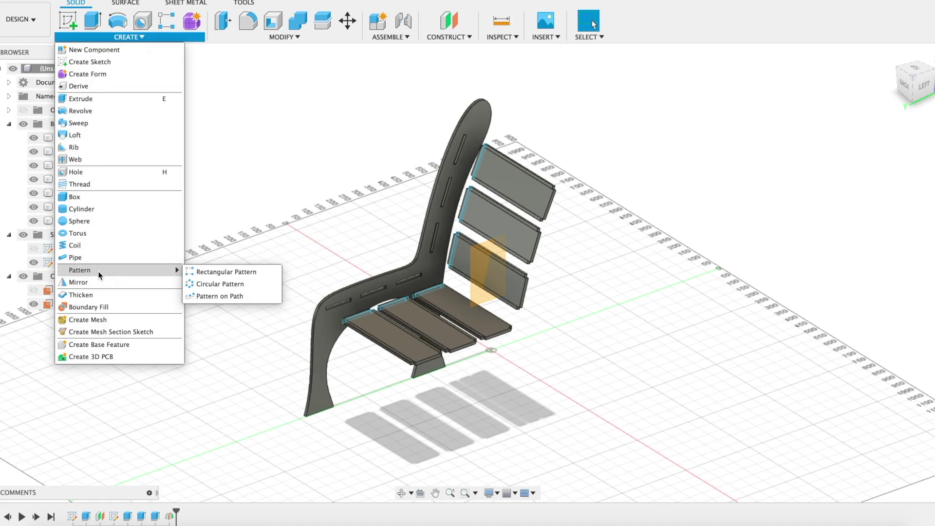
left_click(93, 282)
left_click(439, 210)
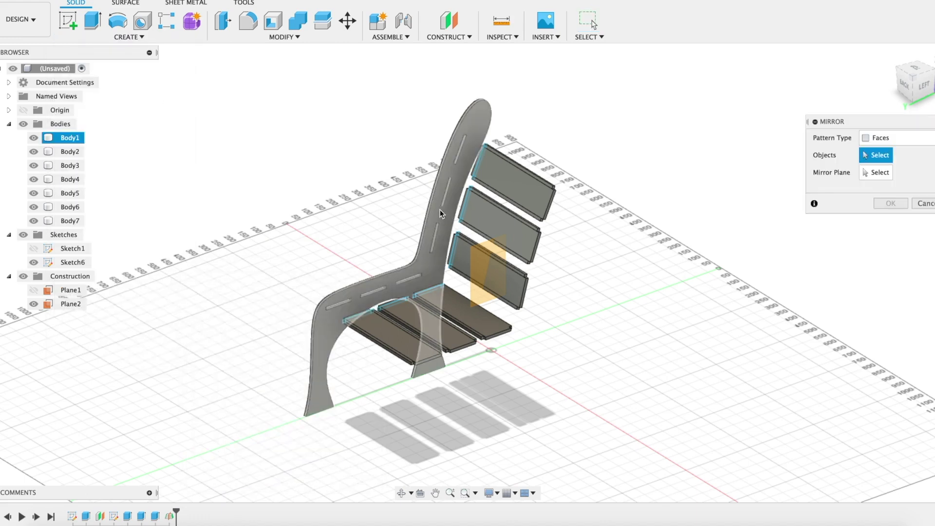
left_click(889, 138)
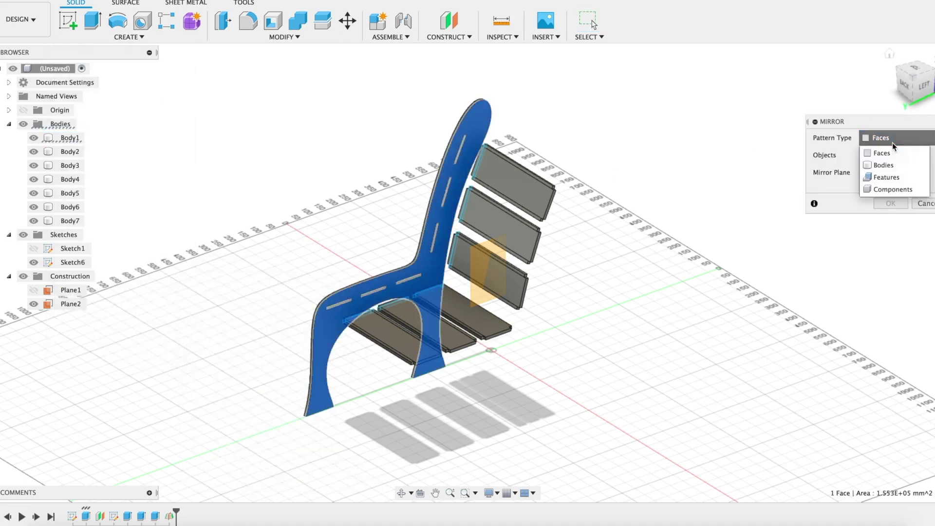
left_click(890, 165)
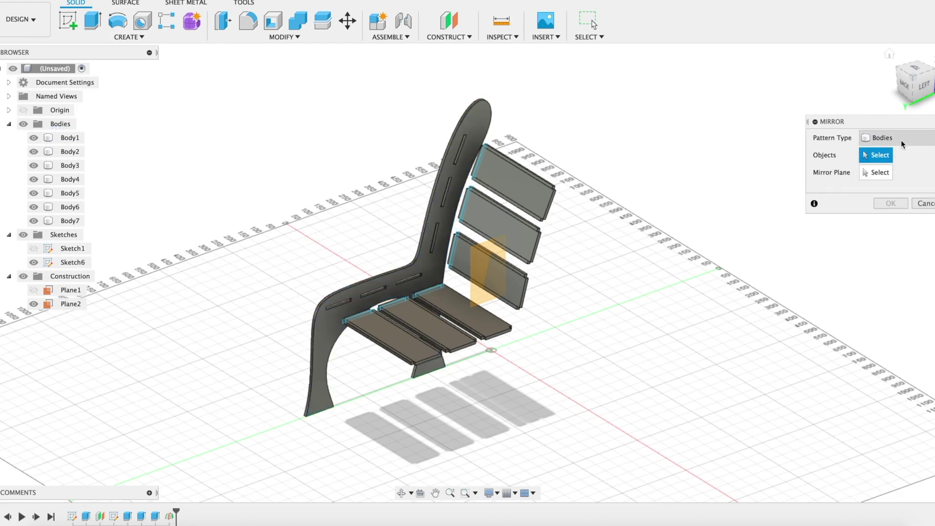
left_click(422, 235)
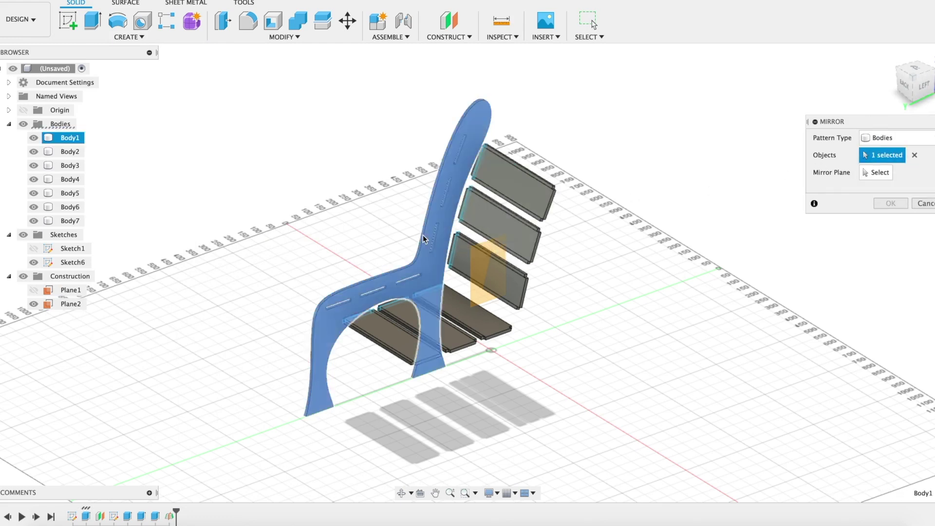
left_click(878, 173)
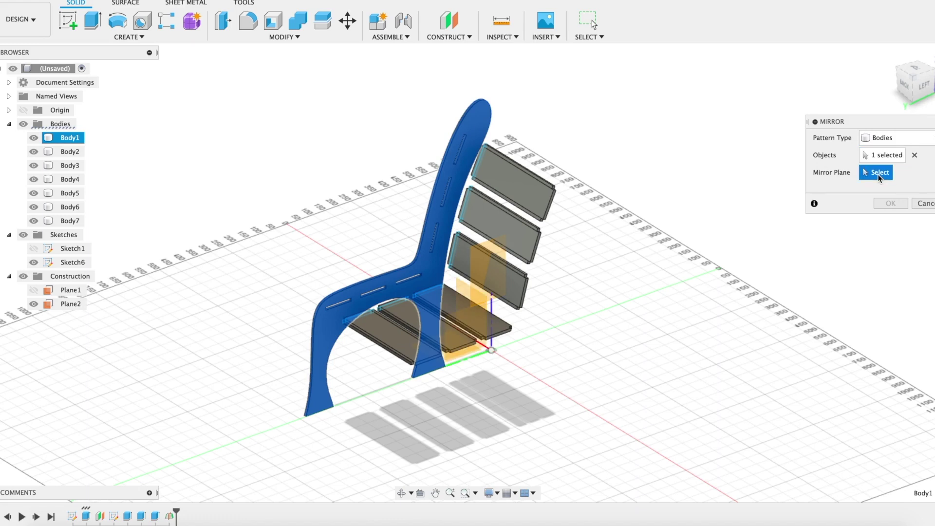
left_click(478, 267)
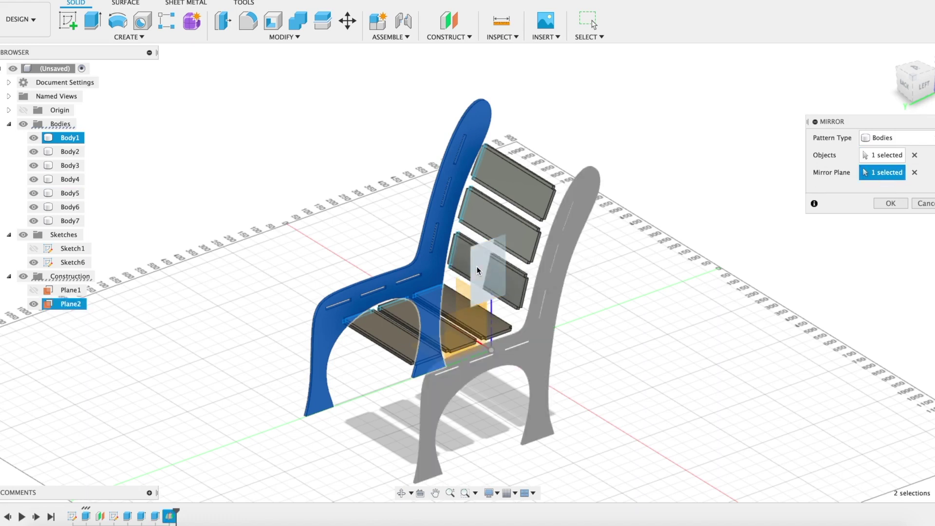
left_click(891, 204)
left_click(912, 73)
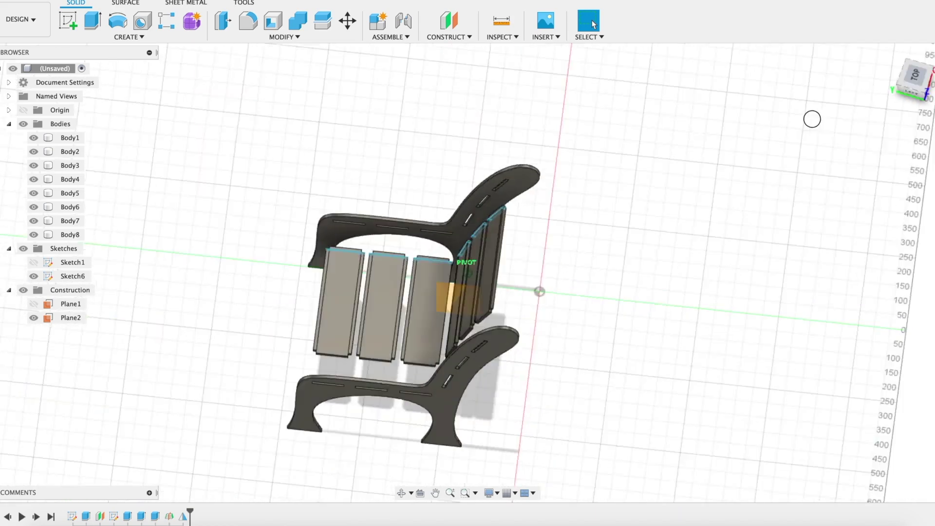
middle_click_drag(812, 119, 486, 77, "shift")
scroll(428, 162, "up", 5)
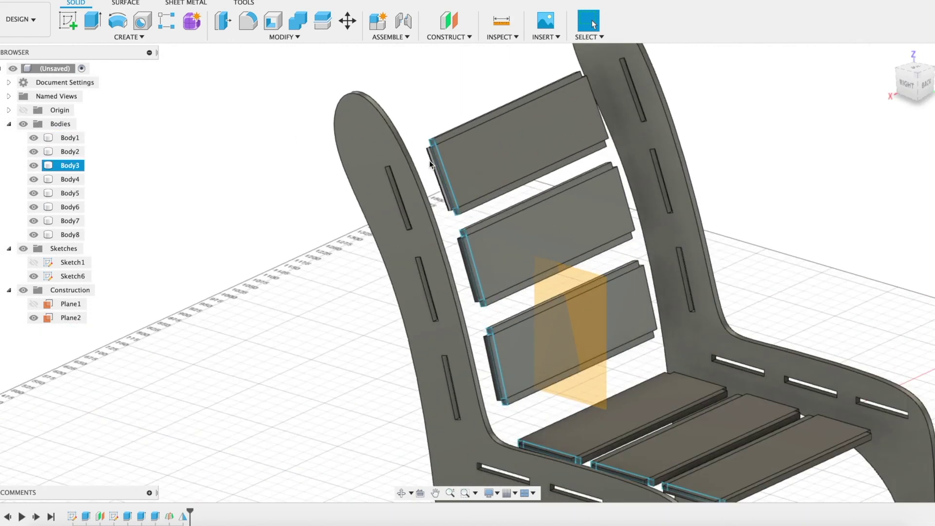
scroll(429, 163, "up", 3)
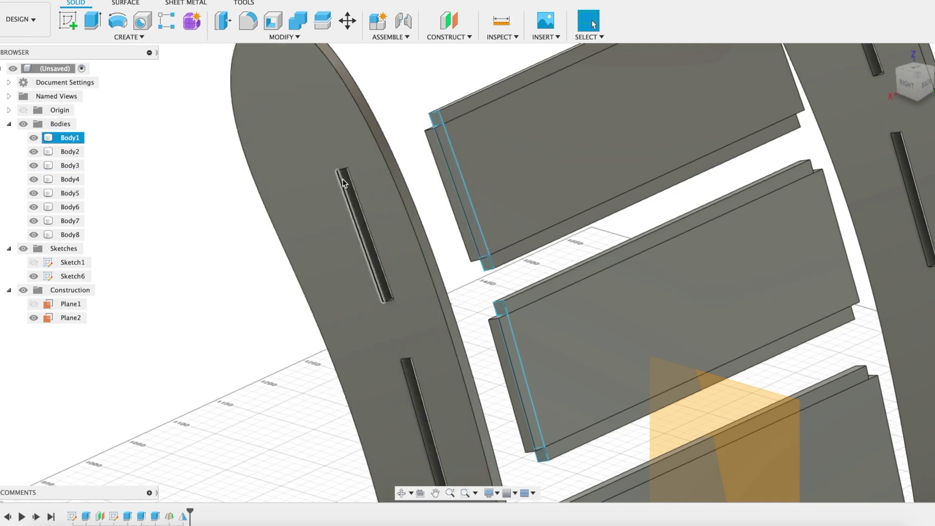
scroll(744, 183, "down", 8)
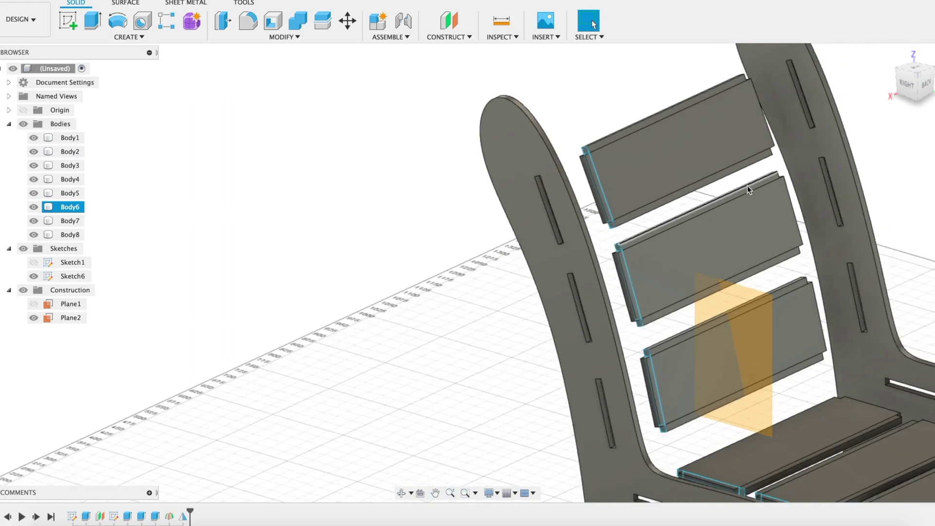
middle_click_drag(849, 210, 746, 198)
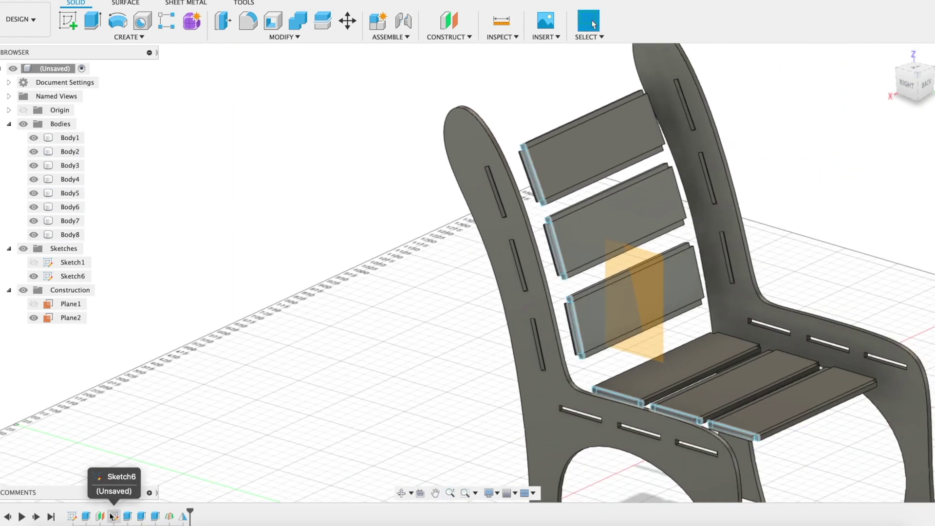